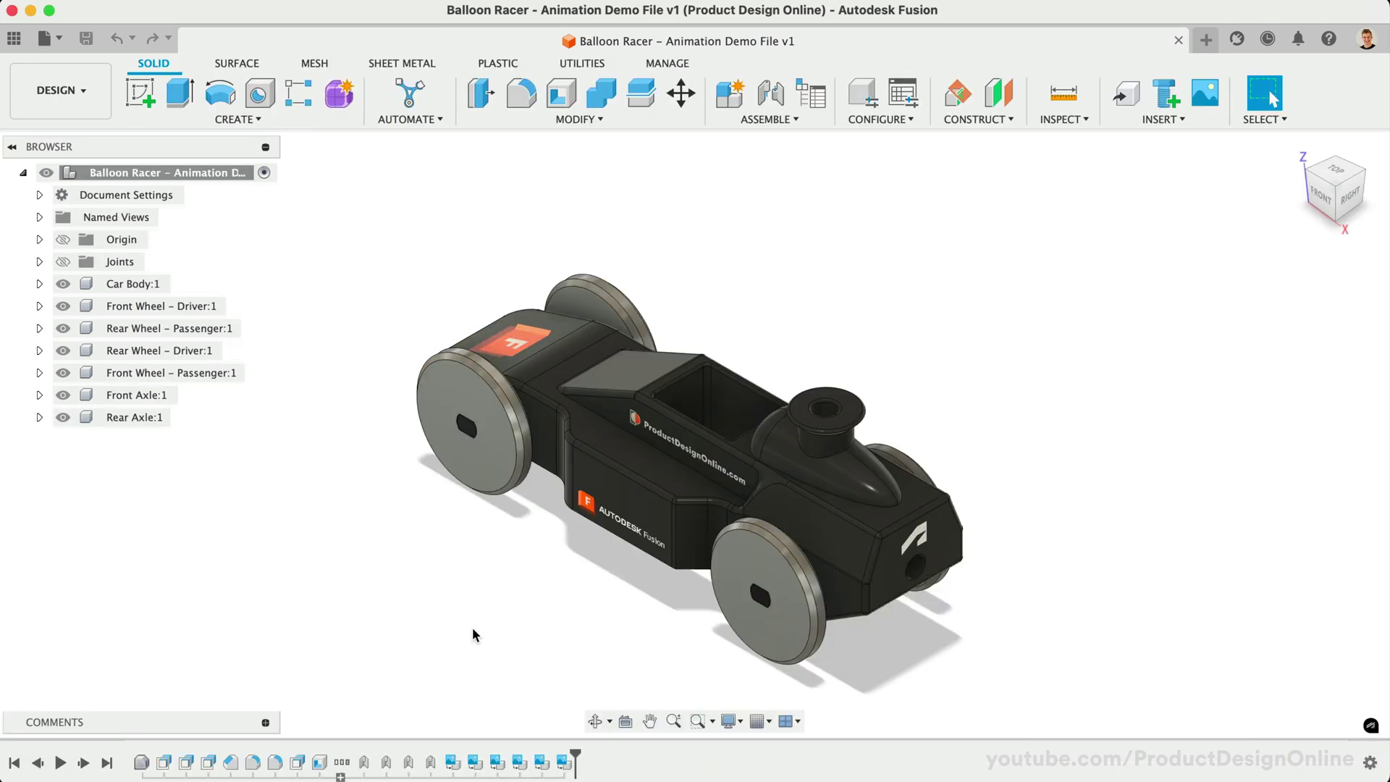
Examine the balloon racer from several angles and the body inside the Car Body component.
left_click(1308, 172)
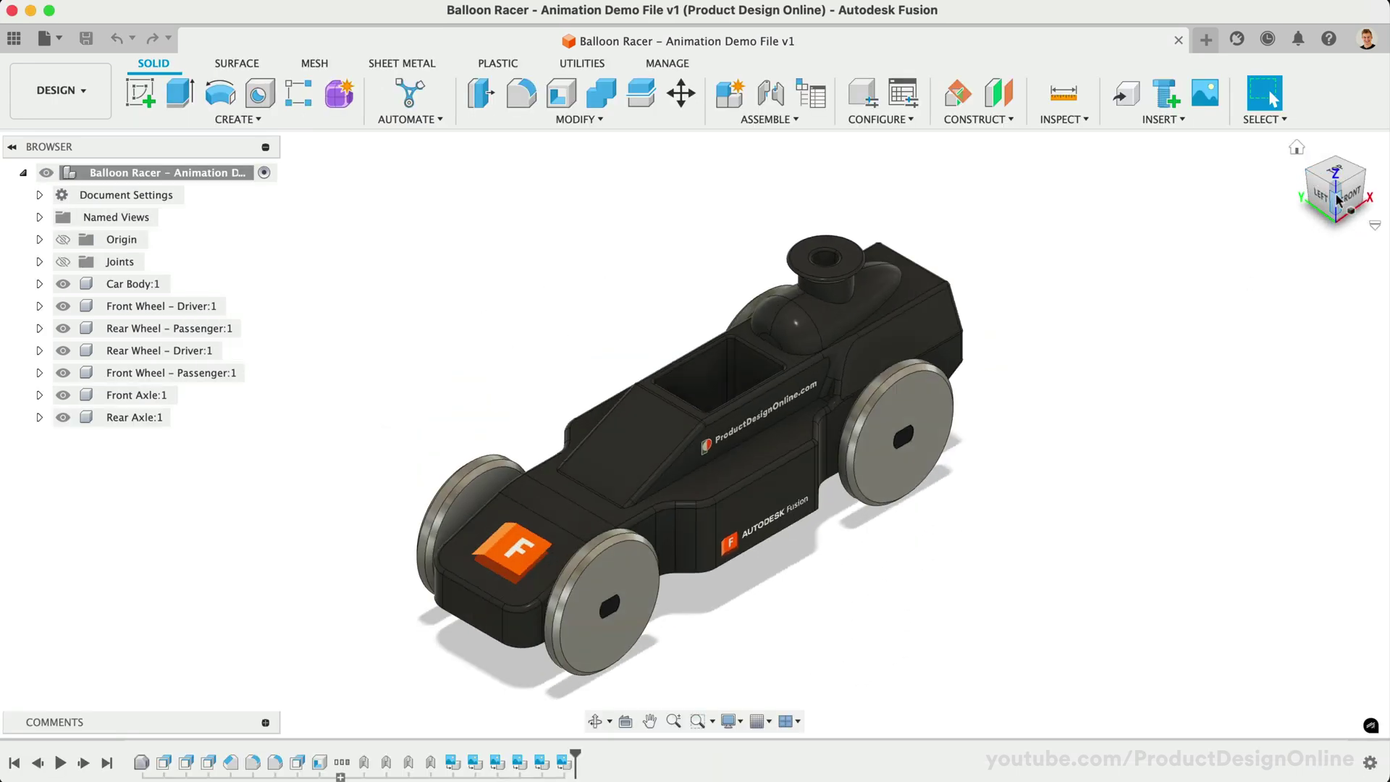
left_click_drag(1346, 207, 1275, 175)
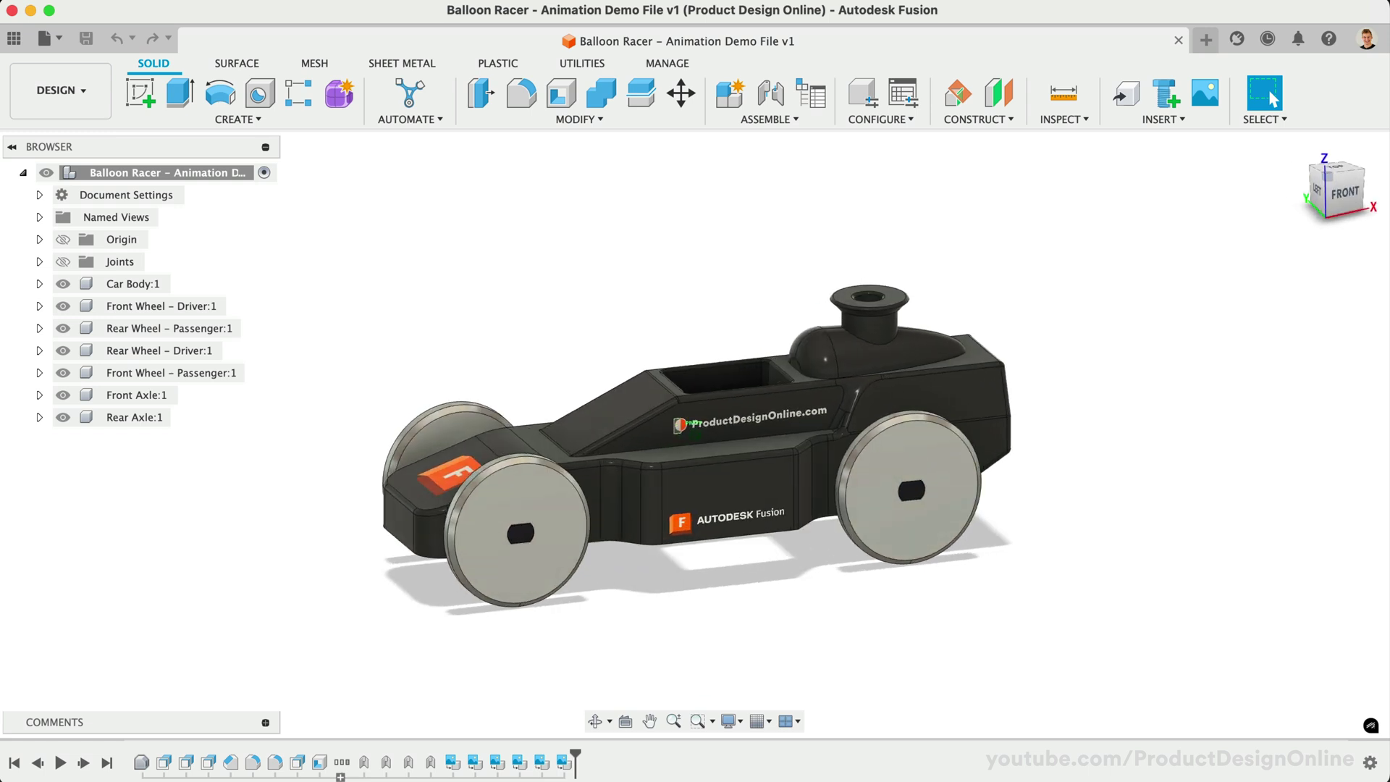
left_click(1297, 148)
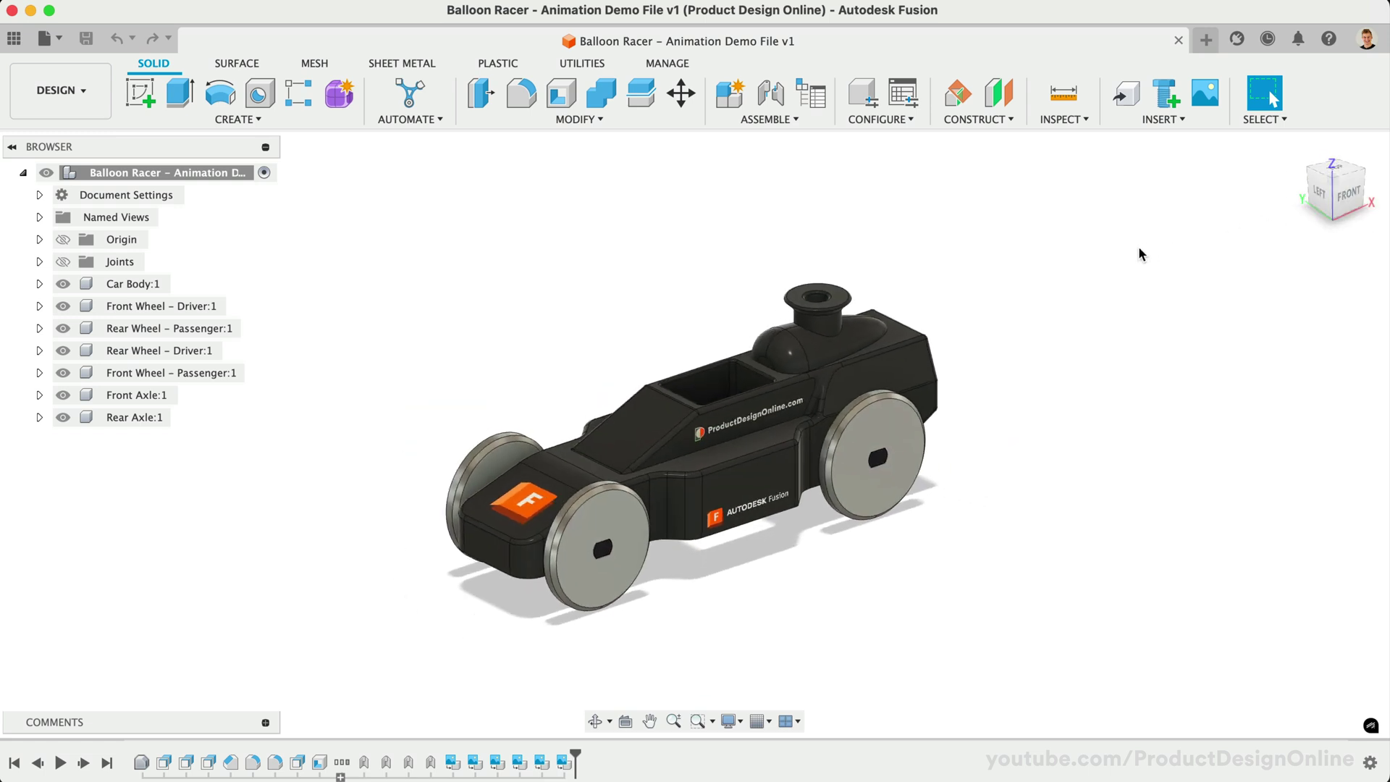
scroll(830, 492, "down", 3)
scroll(695, 420, "up", 2)
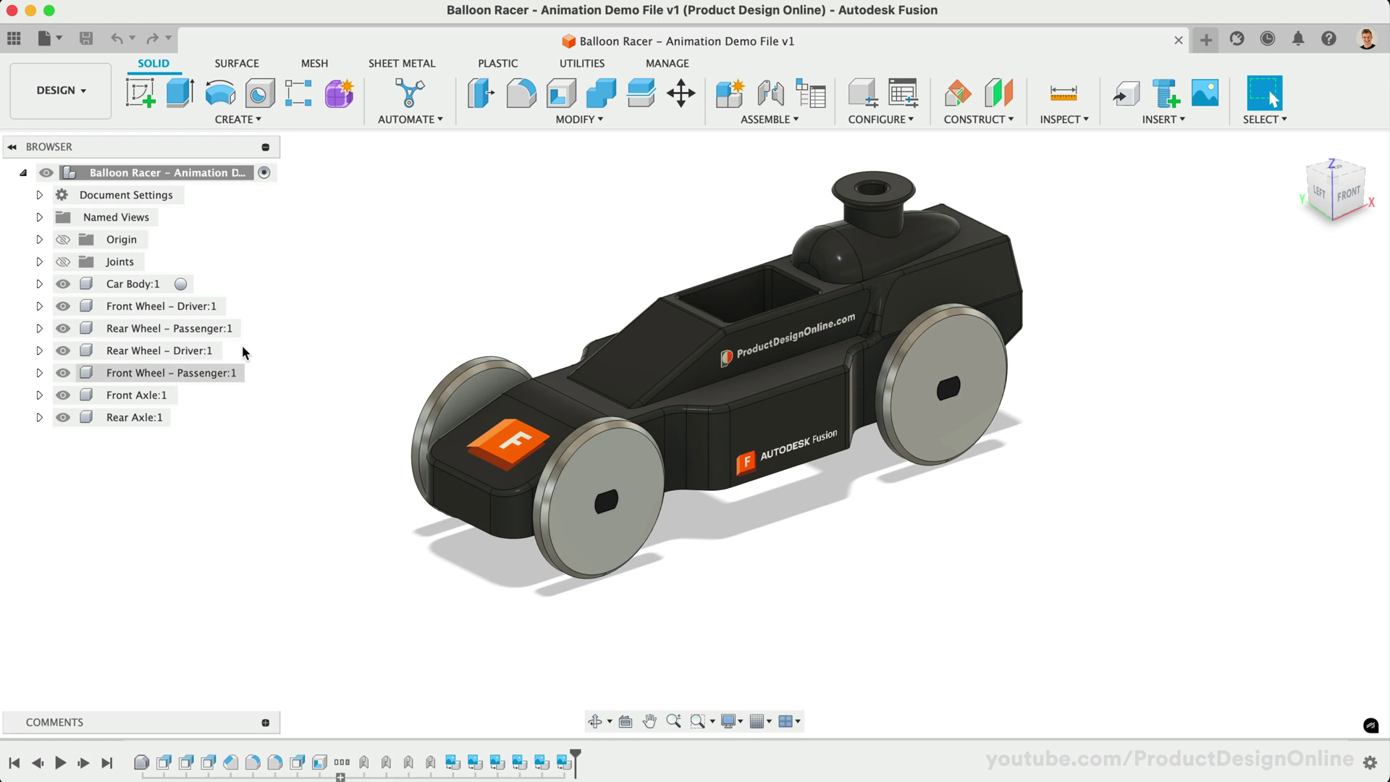
left_click(39, 284)
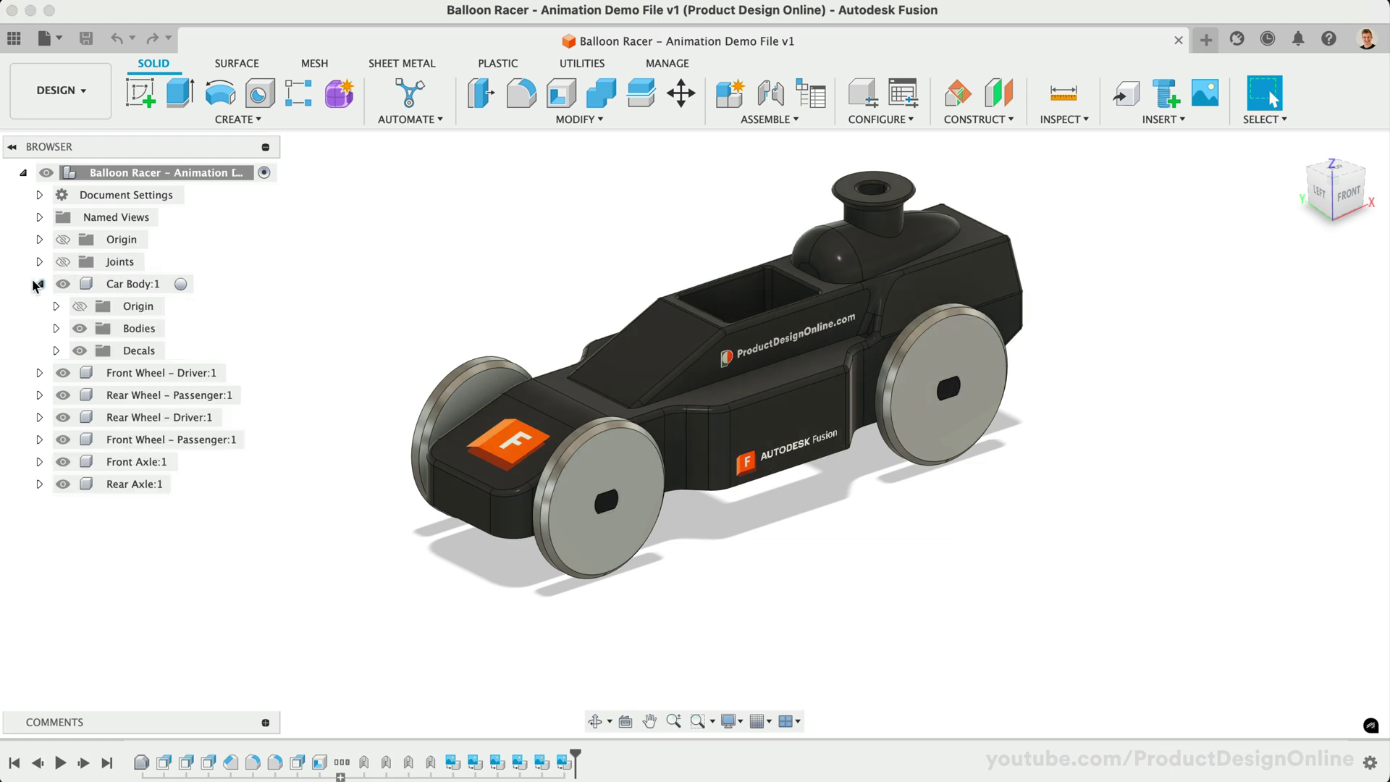
left_click(57, 328)
right_click(150, 350)
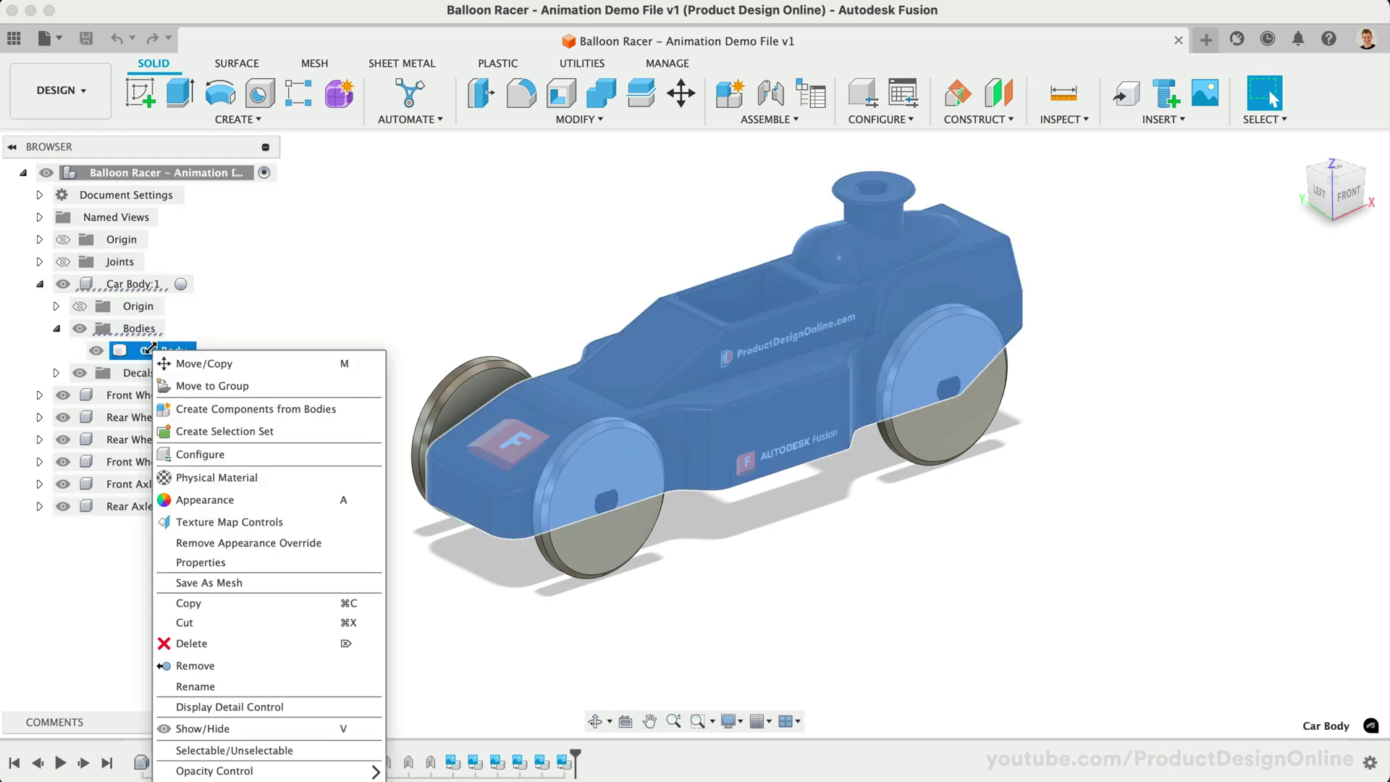
left_click(351, 405)
left_click(40, 283)
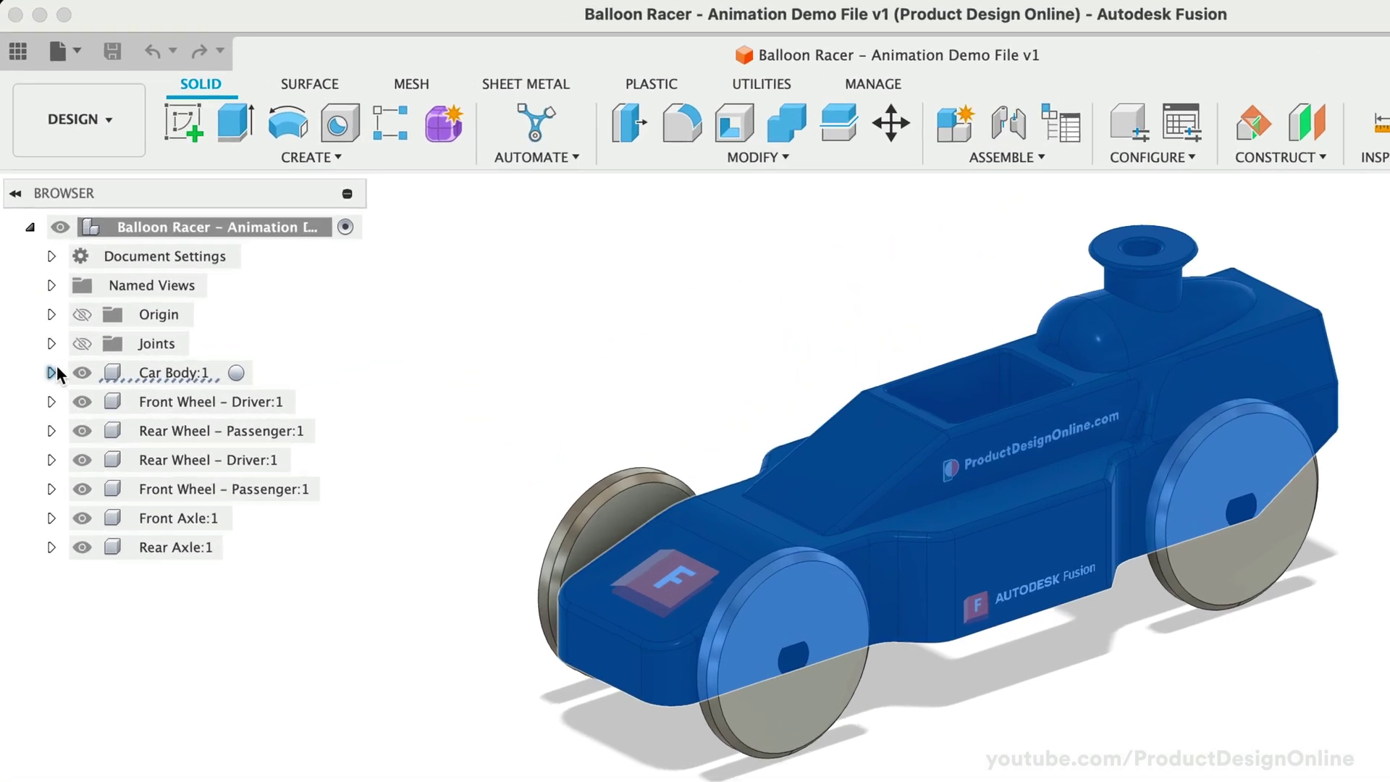
Switch to the Animation workspace and expand the Balloon Racer assembly to list its individual components.
left_click(123, 134)
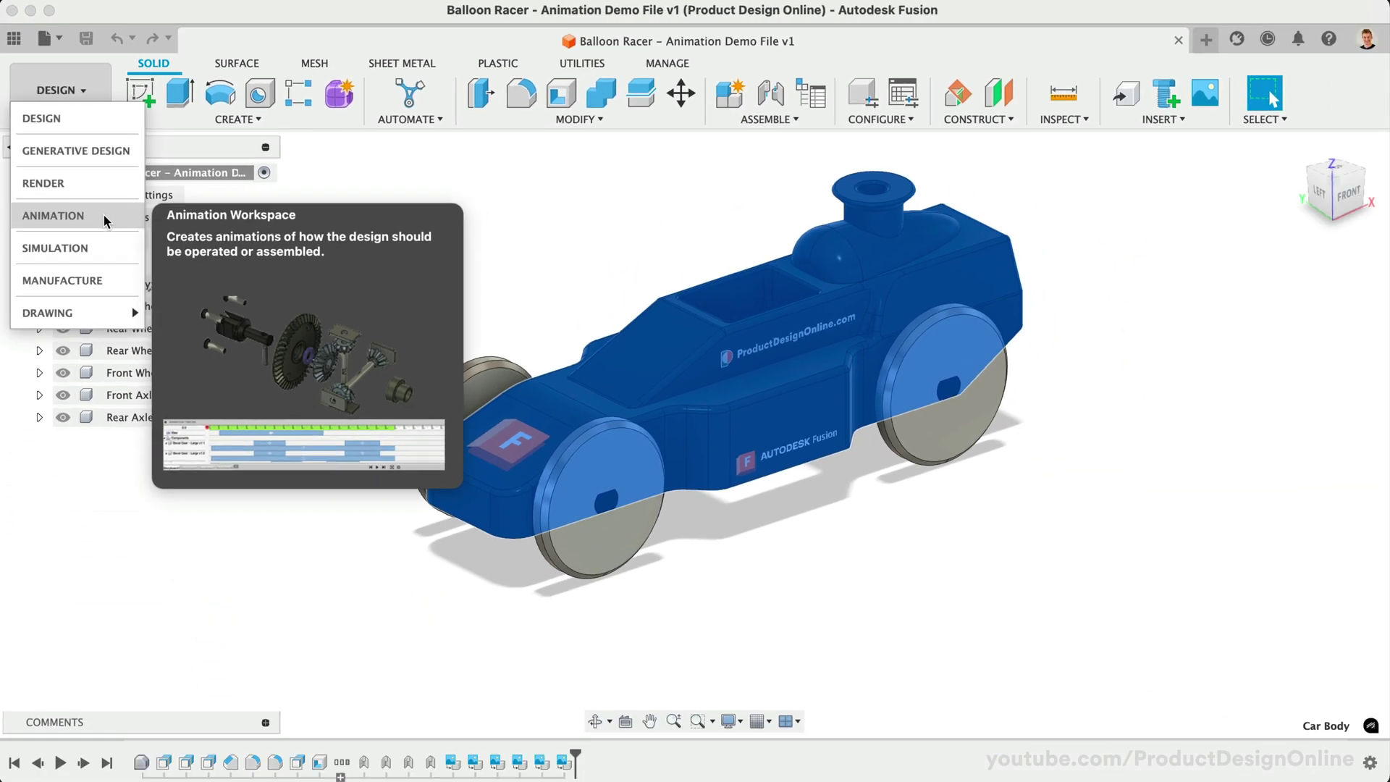
left_click(152, 335)
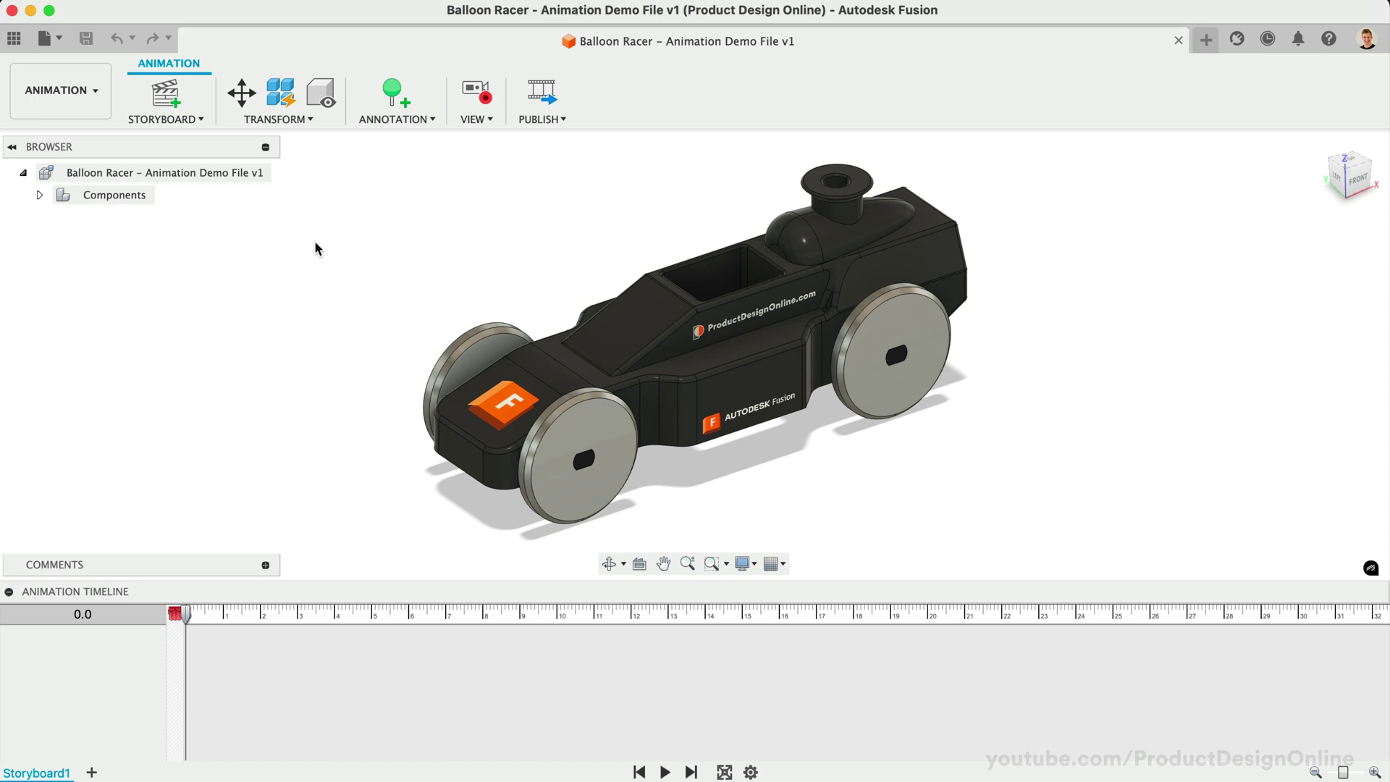
left_click(40, 194)
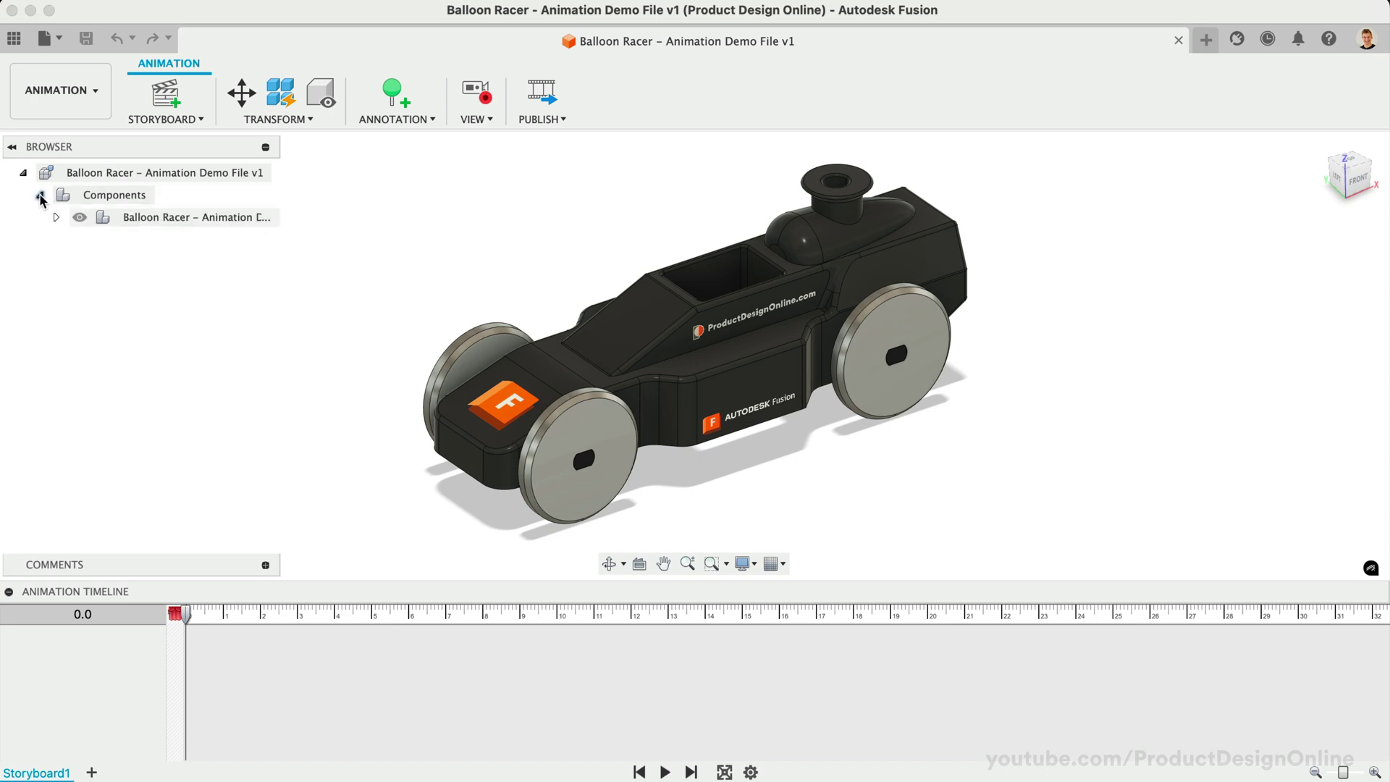
left_click(51, 216)
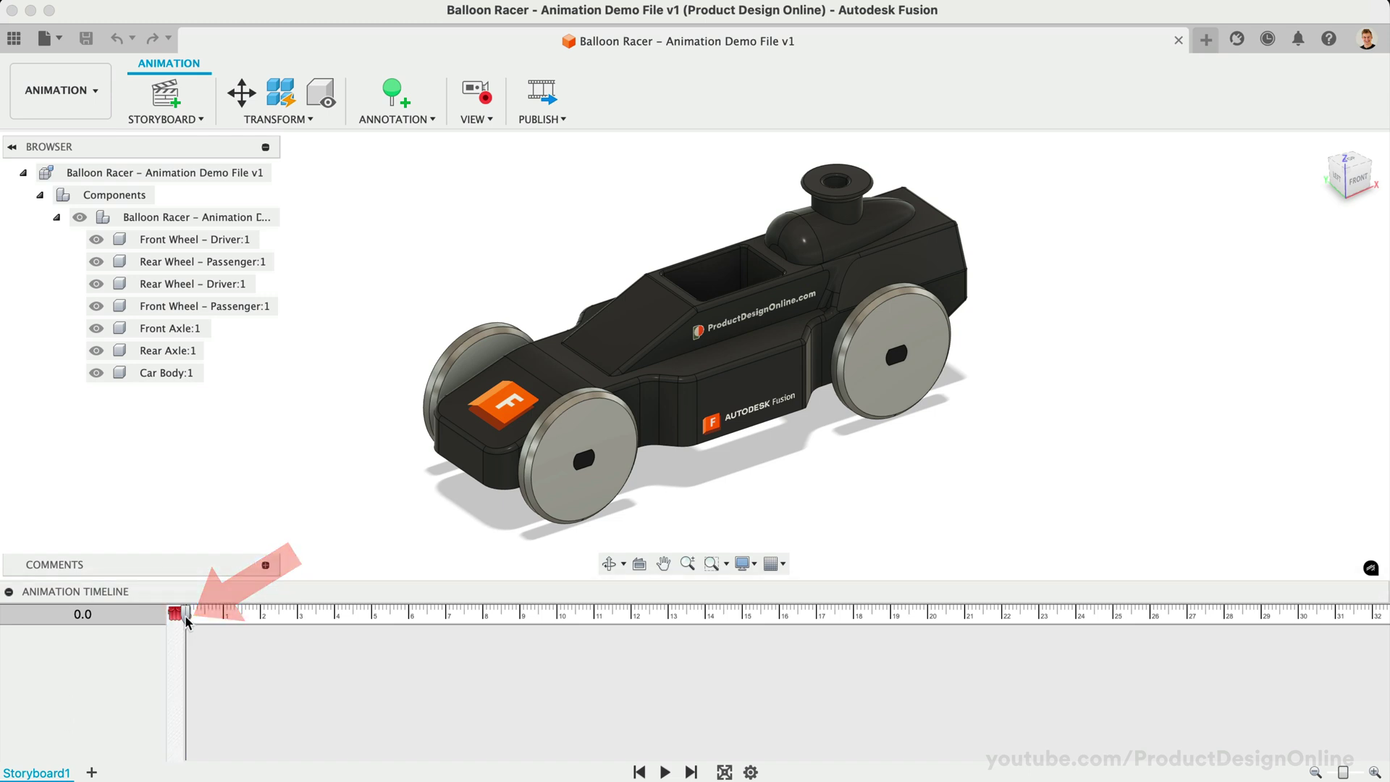
Move the animation playhead to 2.6 seconds and back to the scratch zone at the start.
mouse_move(193, 616)
left_click_drag(194, 615, 282, 615)
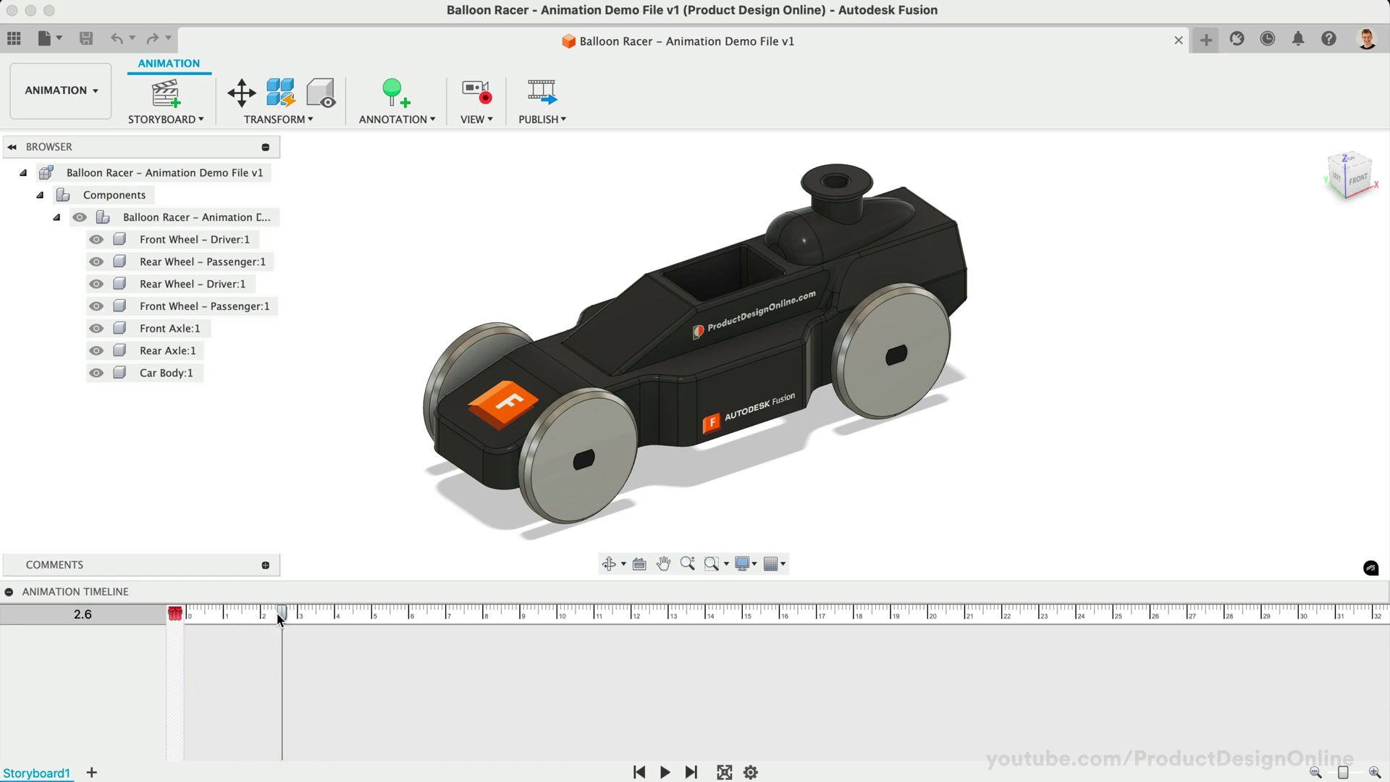
left_click_drag(278, 616, 181, 621)
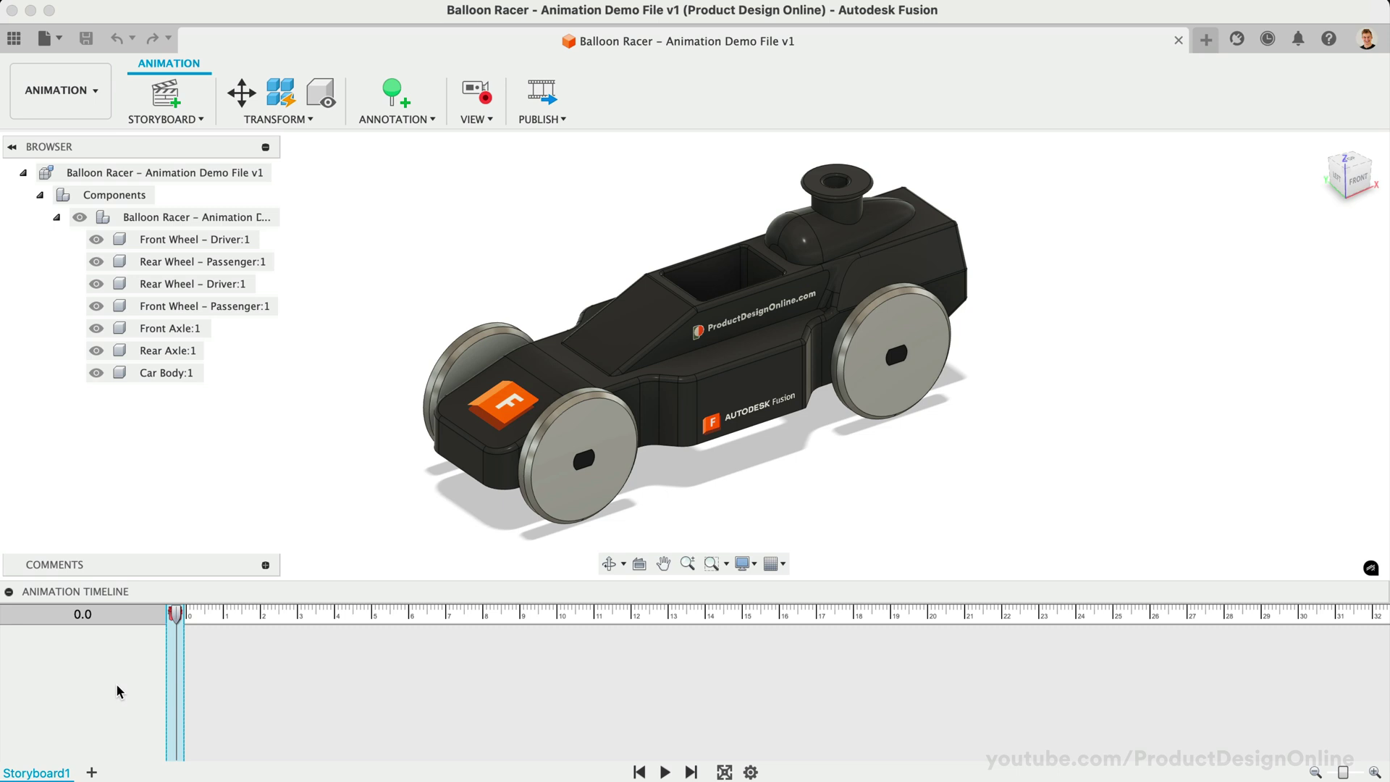
Place the playhead at 1.4 seconds, auto-explode the whole Balloon Racer assembly, and slightly reduce the explosion scale.
left_click(237, 615)
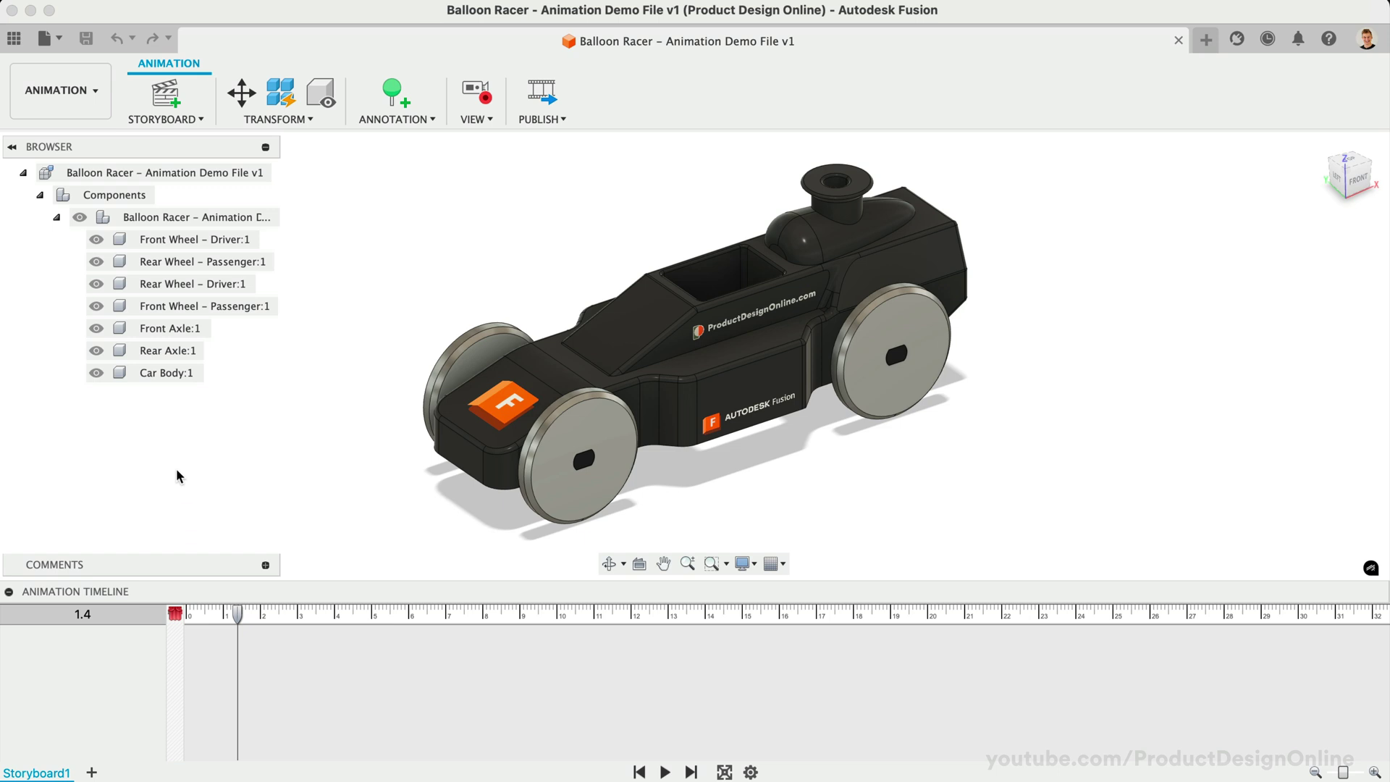
left_click(157, 220)
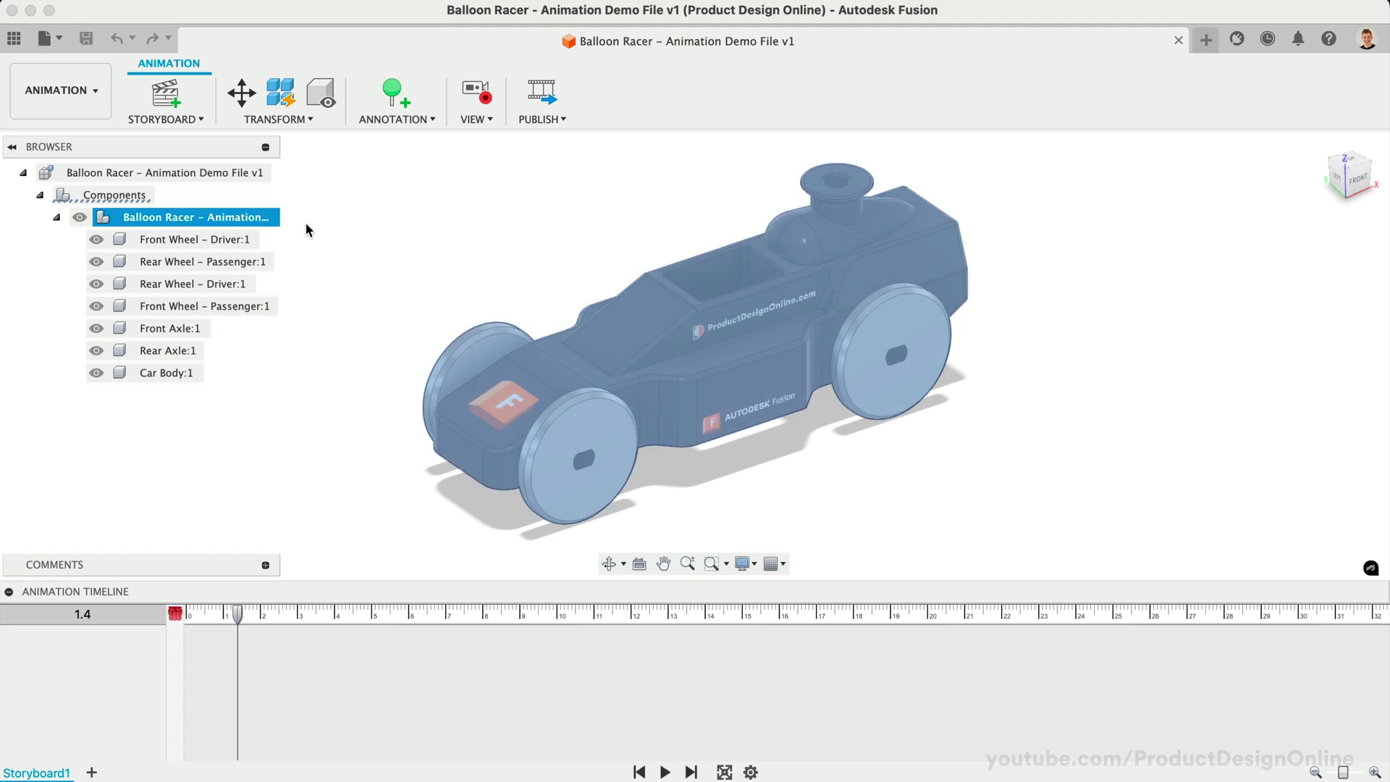
left_click(276, 94)
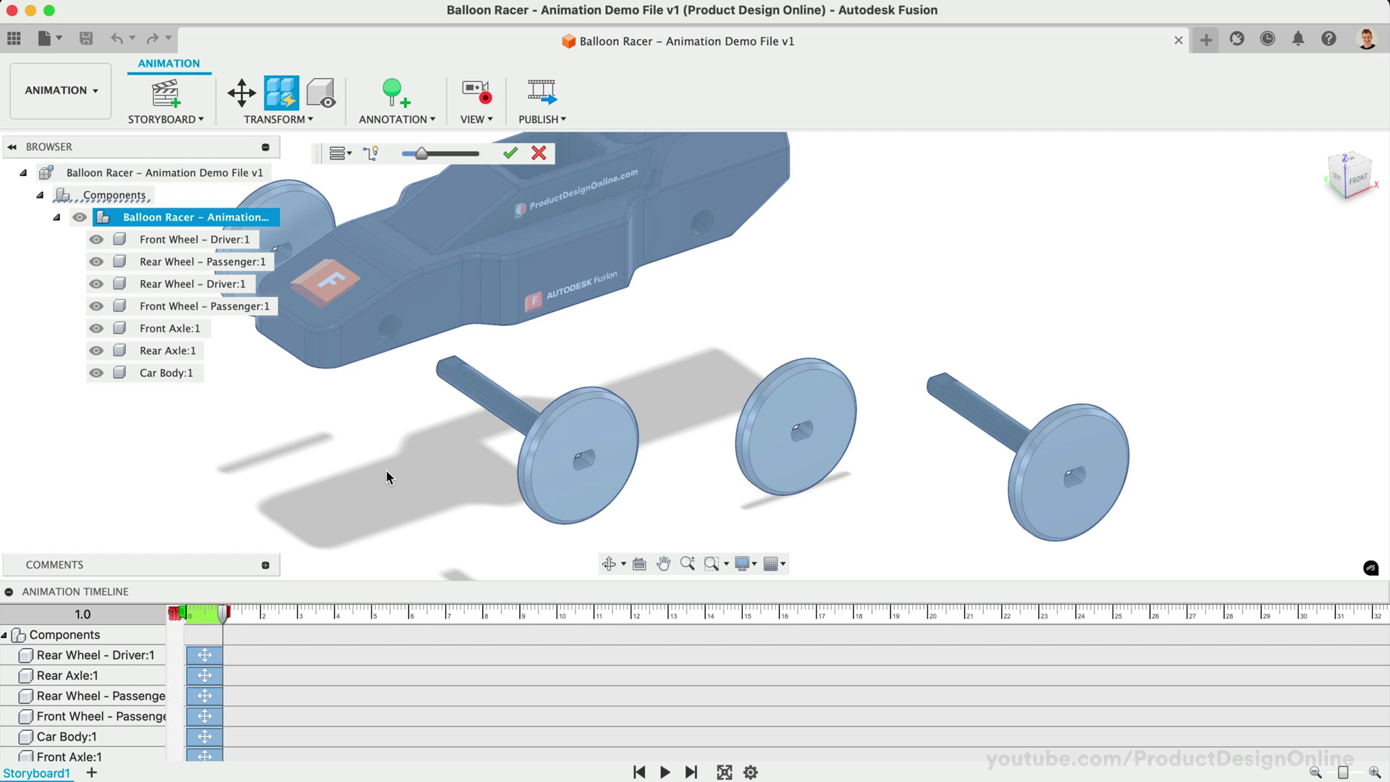
left_click_drag(422, 153, 417, 157)
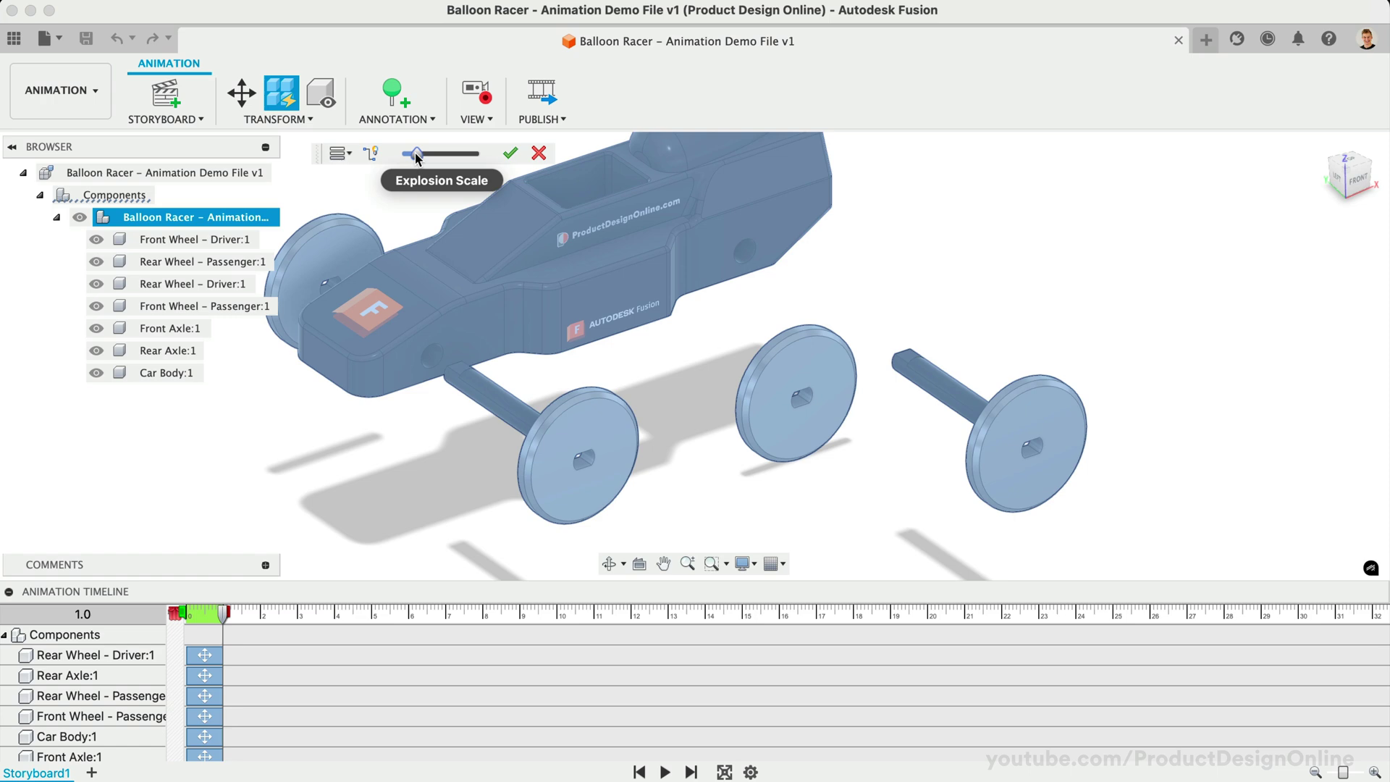
Turn on trail line visibility, set the explosion to Sequential Explosion, and accept the auto-explode.
left_click(371, 159)
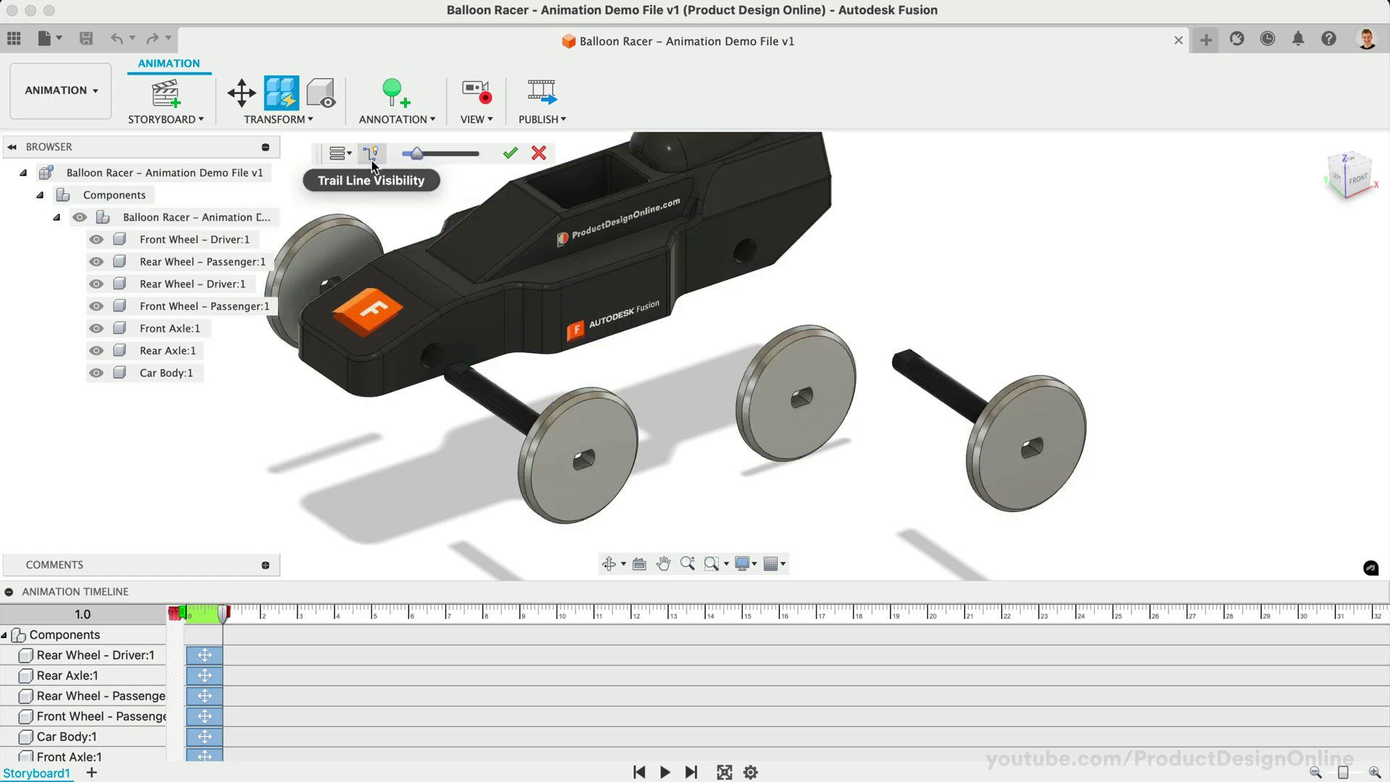
left_click(371, 159)
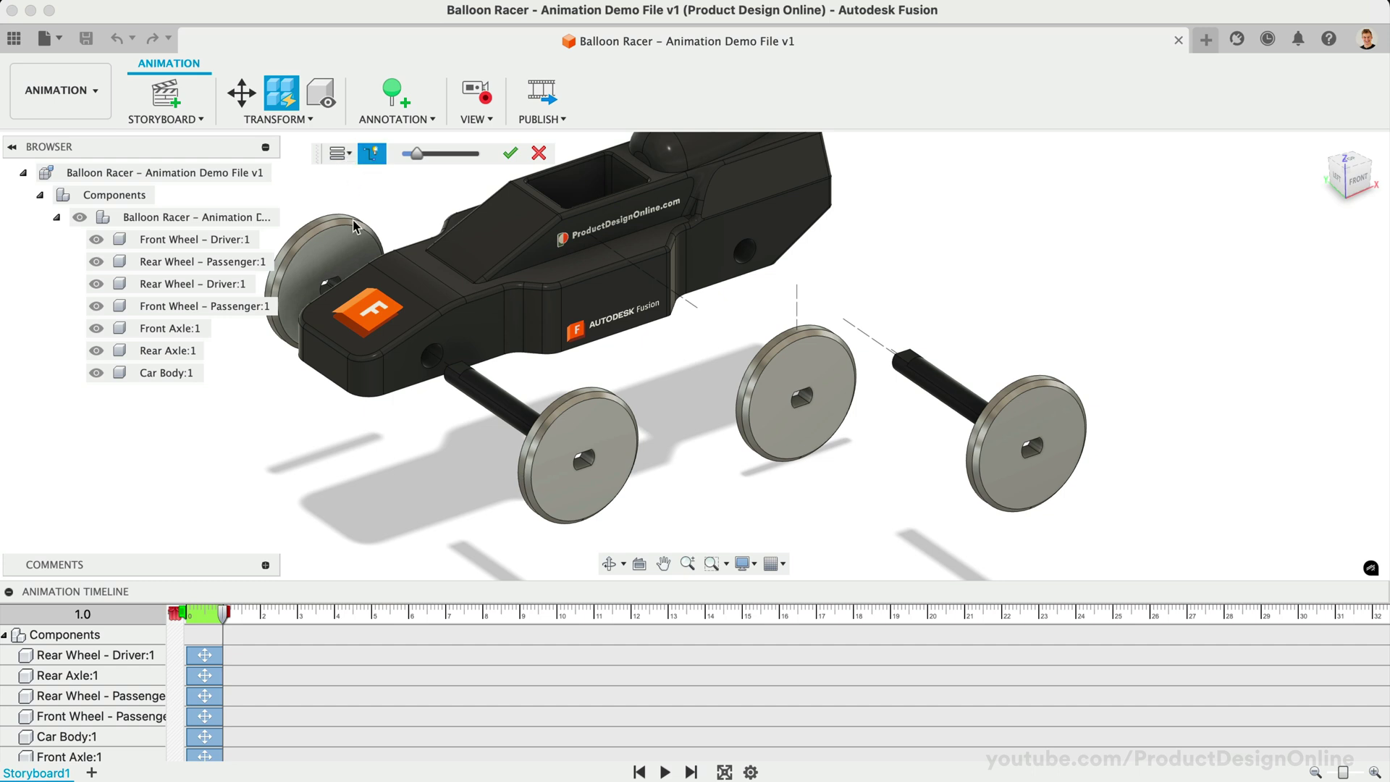
left_click(349, 161)
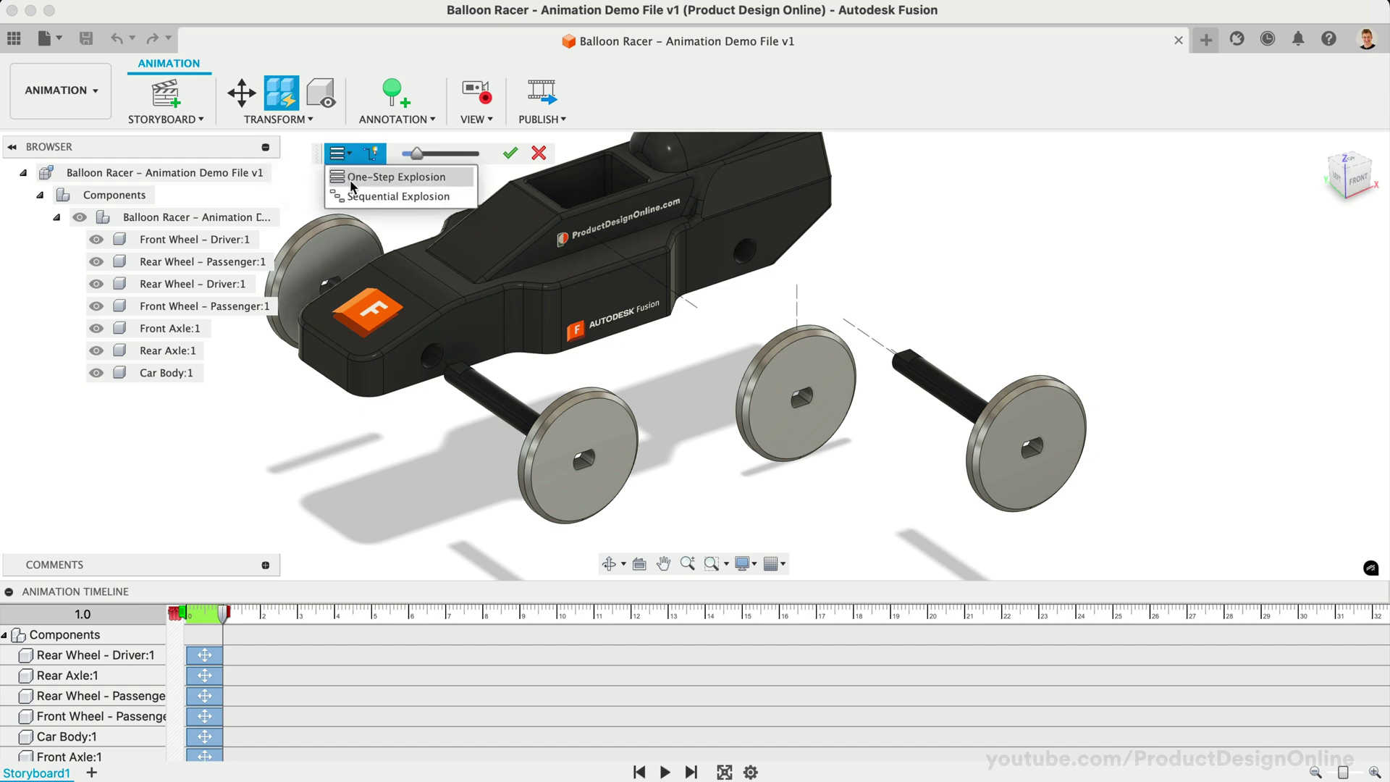
left_click(350, 197)
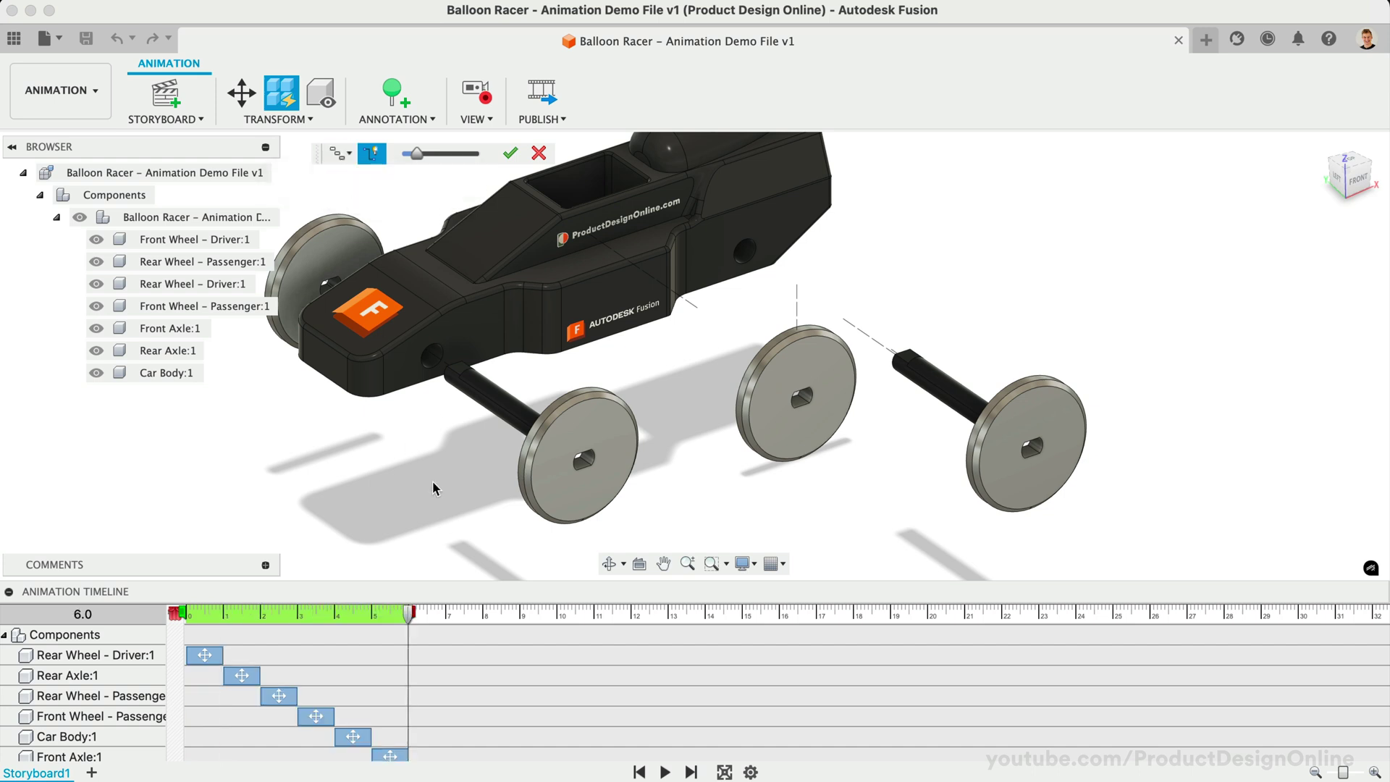
left_click(505, 164)
left_click(504, 165)
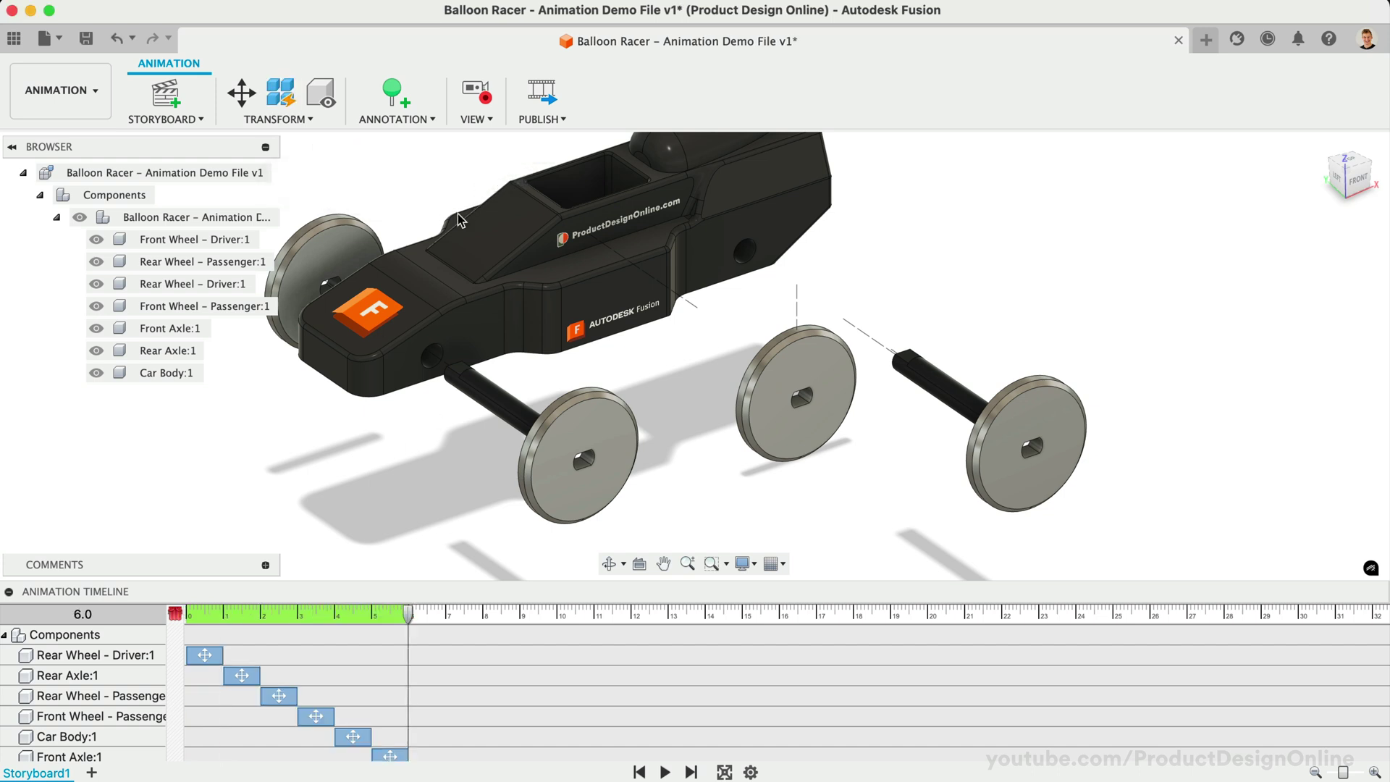
Play the explosion animation, reverse Storyboard1 into an assembly sequence, and play it back.
left_click(664, 772)
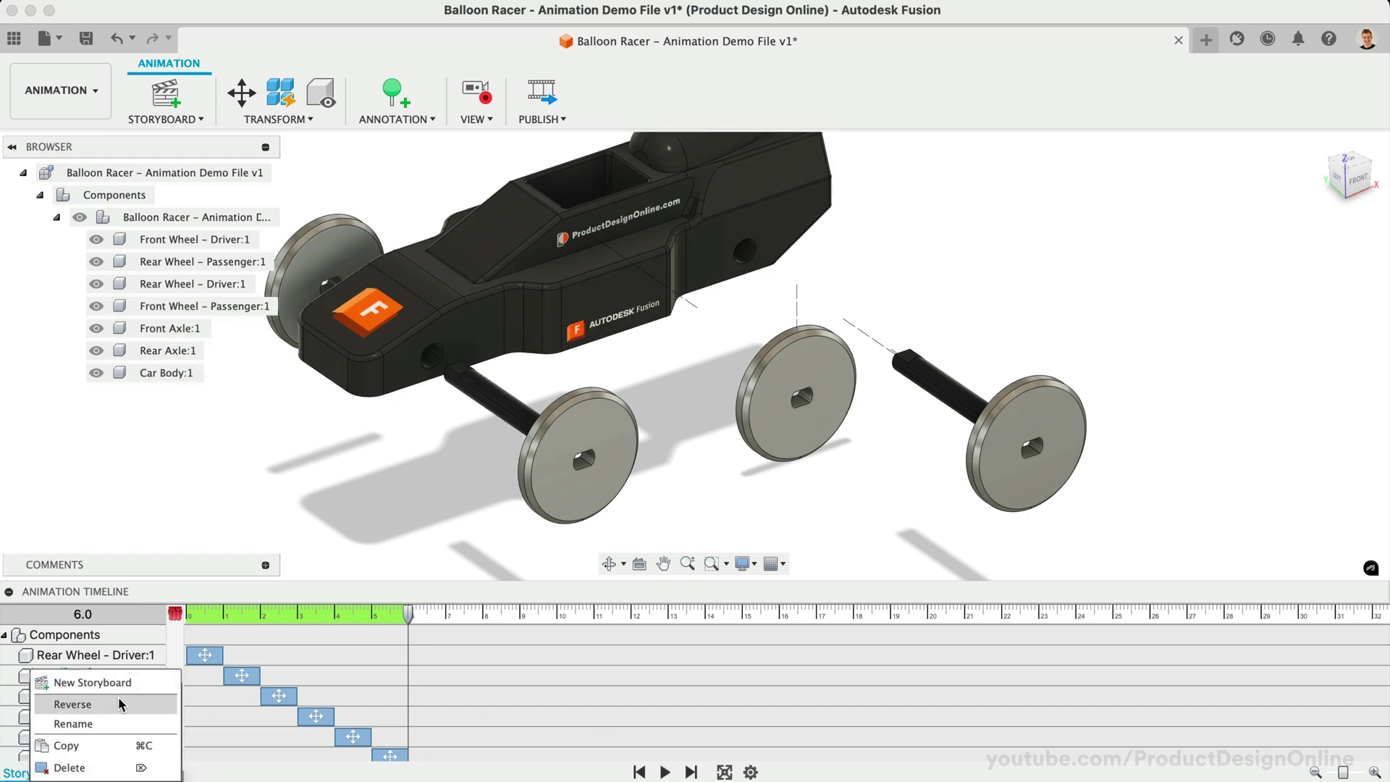
left_click(120, 704)
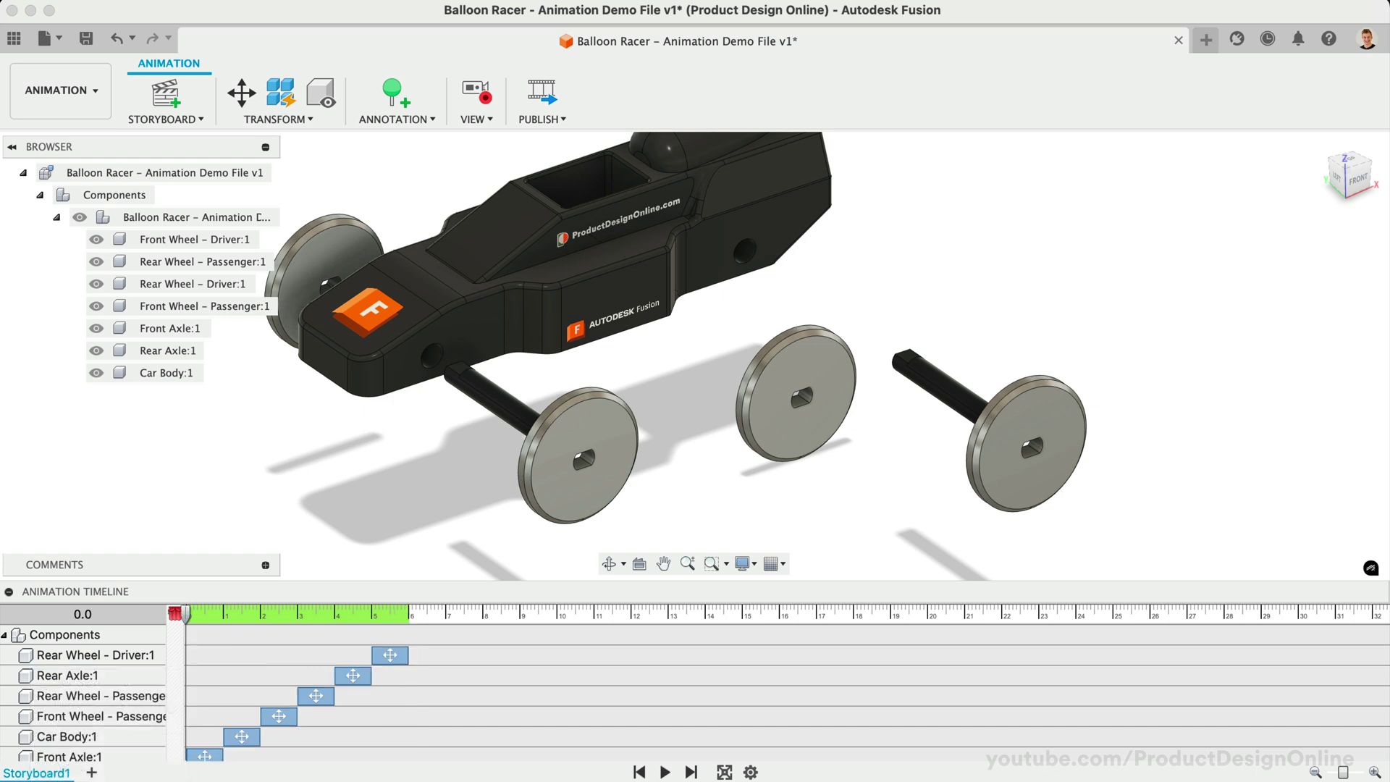
left_click(665, 772)
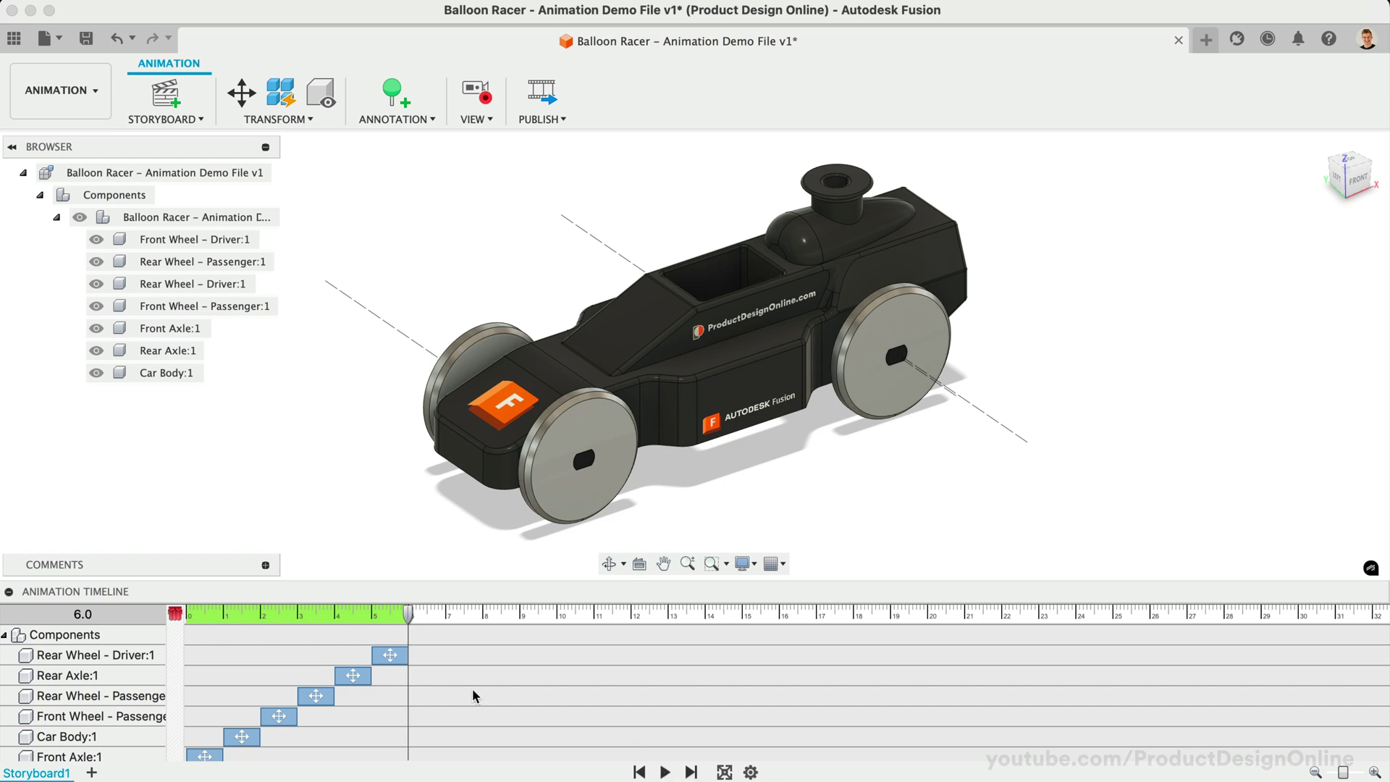
Duplicate Storyboard1 by copying and pasting it as a second storyboard.
right_click(54, 772)
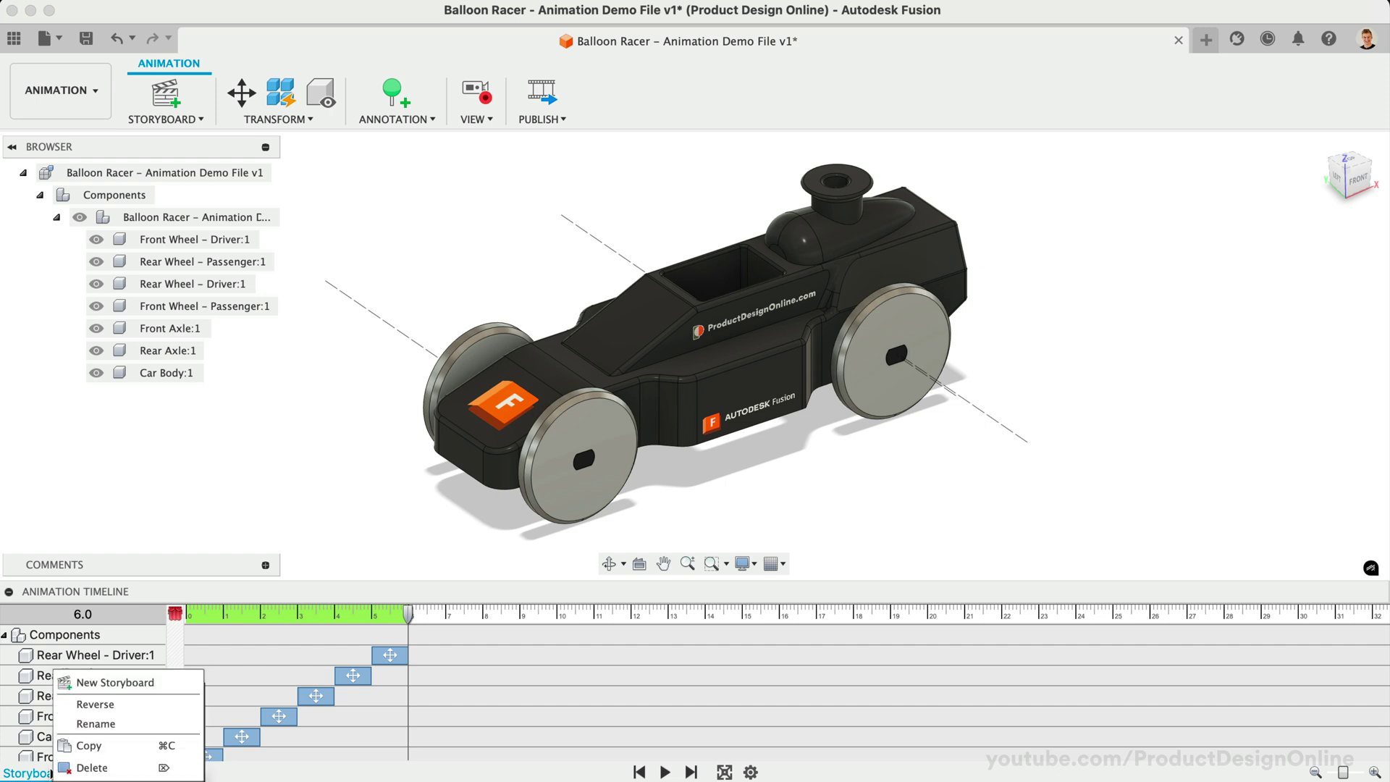
left_click(109, 739)
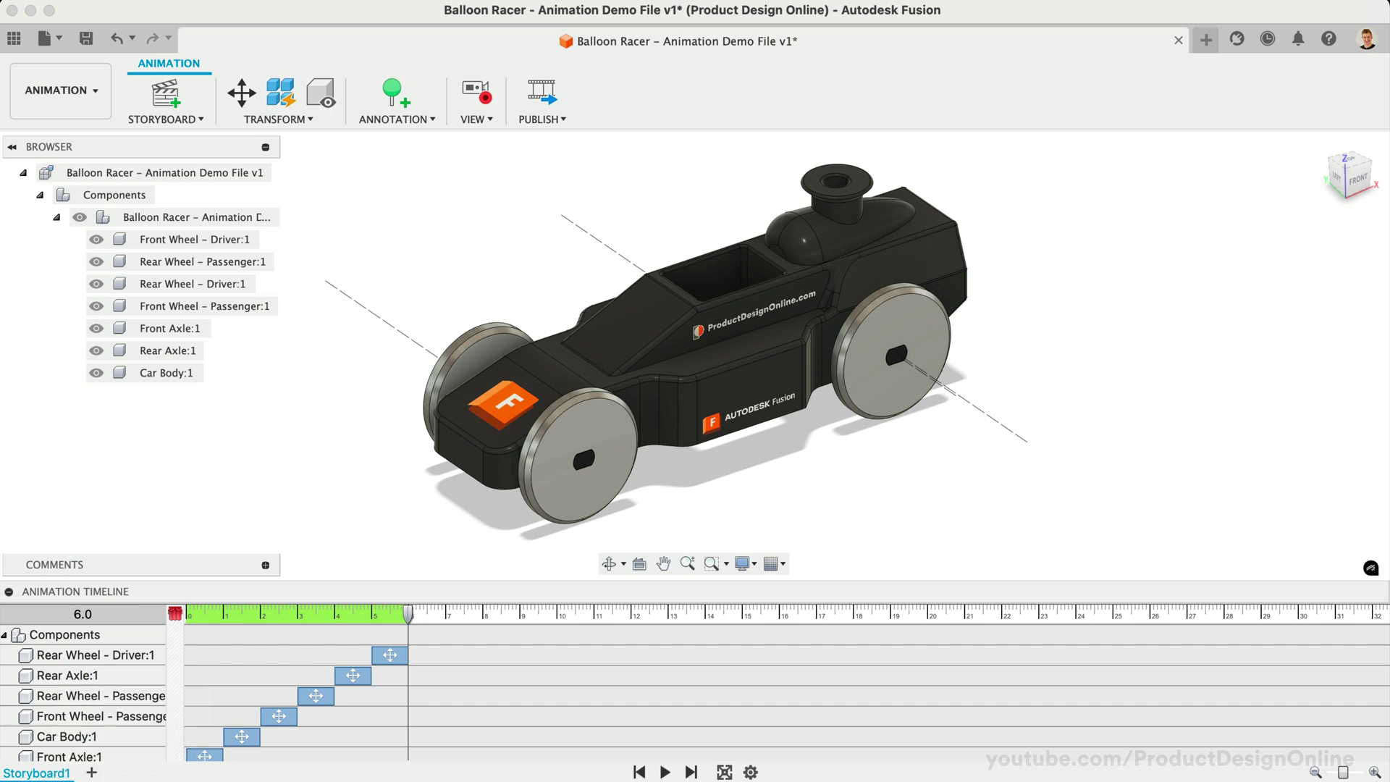
right_click(58, 773)
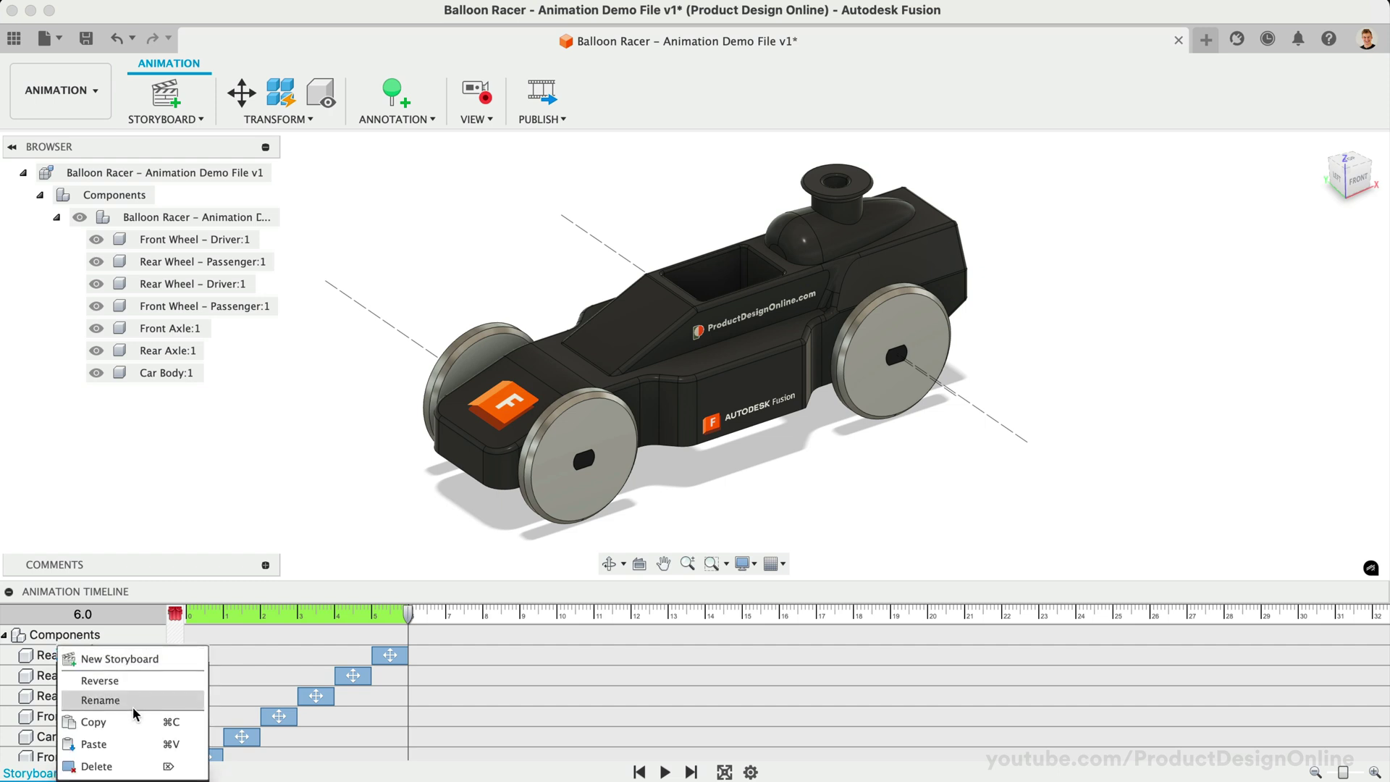
left_click(131, 742)
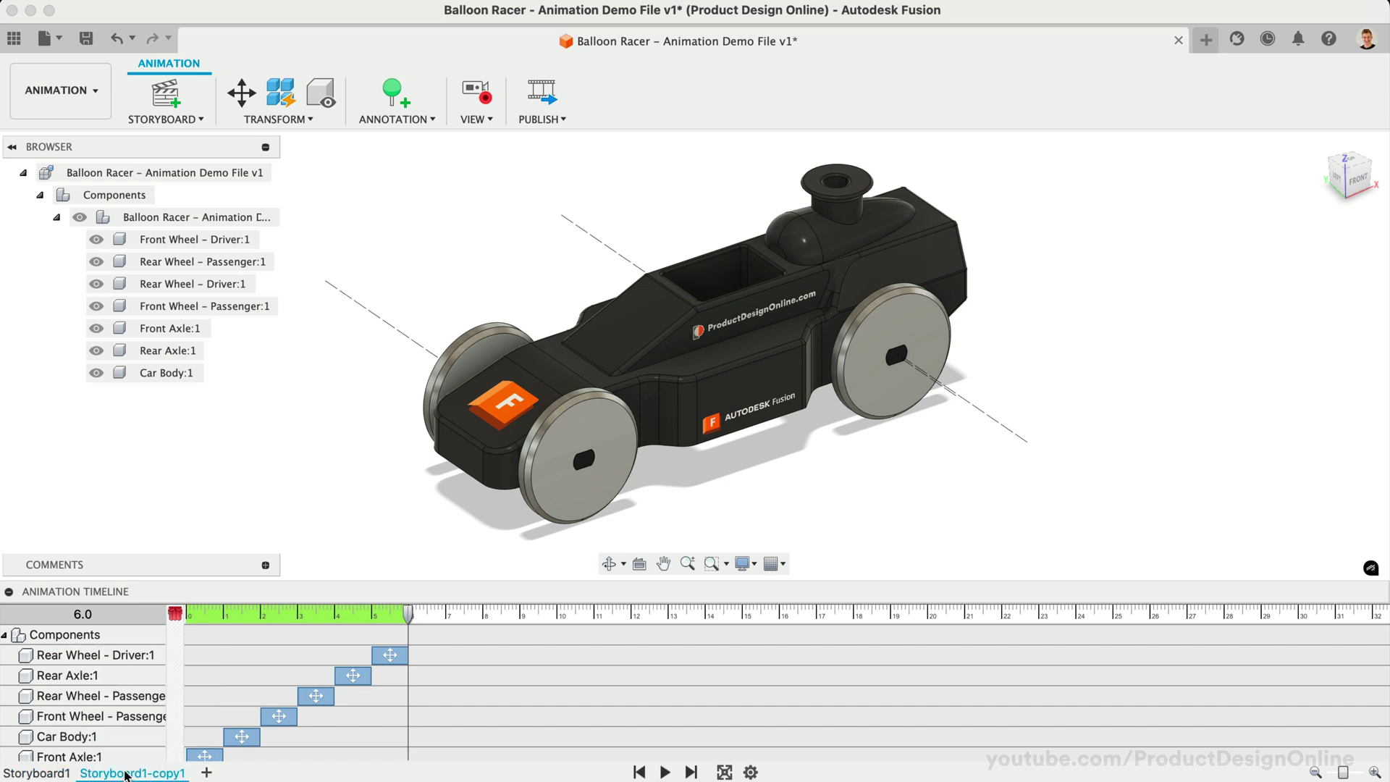
Rename the copied storyboard as Manual Transform and the original storyboard as Automatic Transform.
right_click(99, 773)
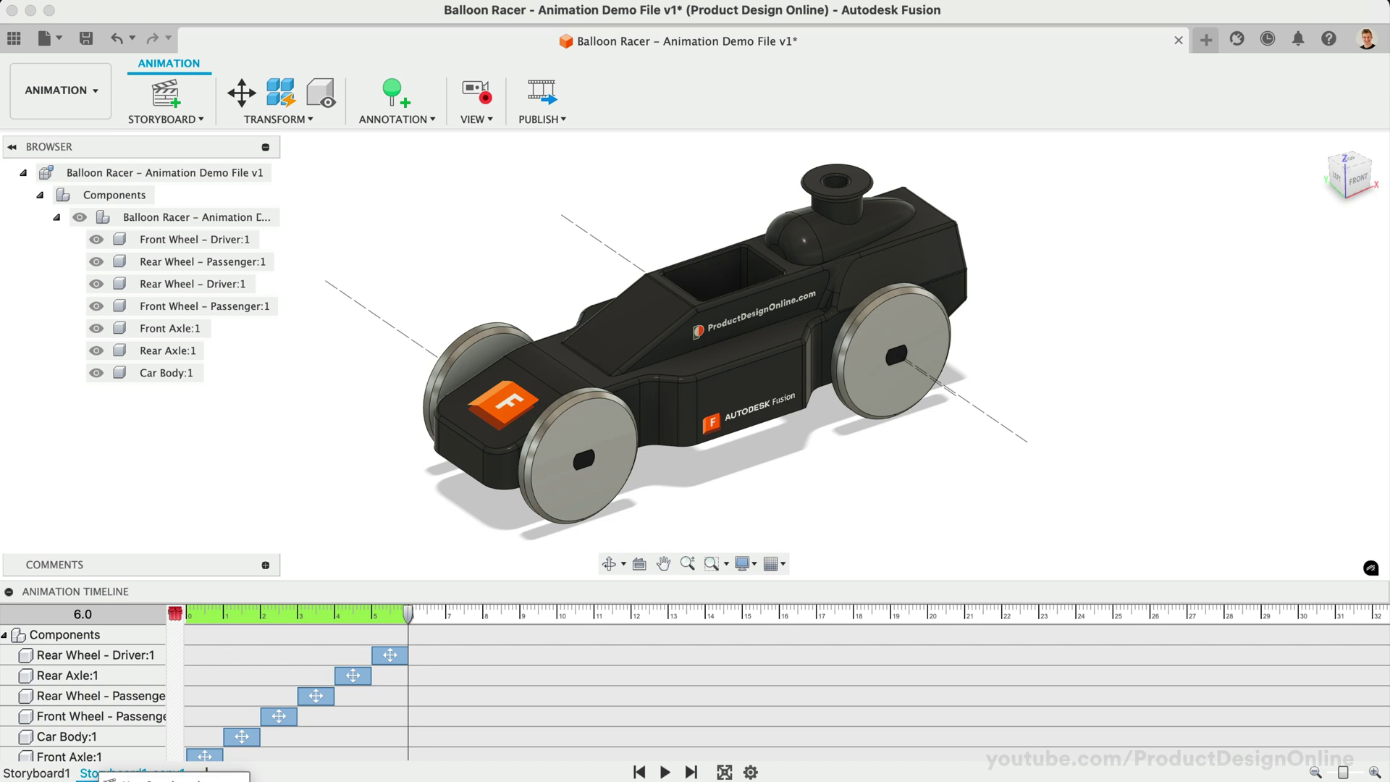
left_click(133, 778)
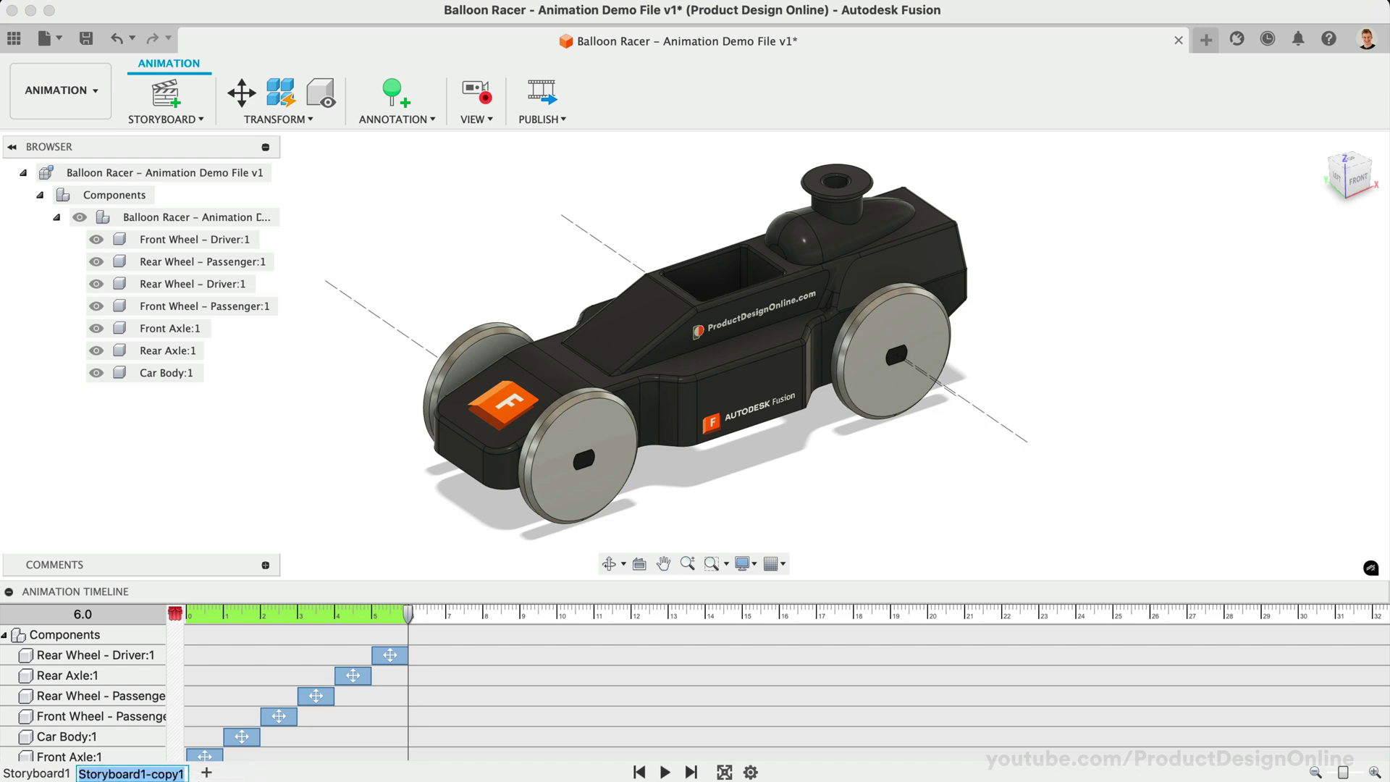
type("Manual Trans")
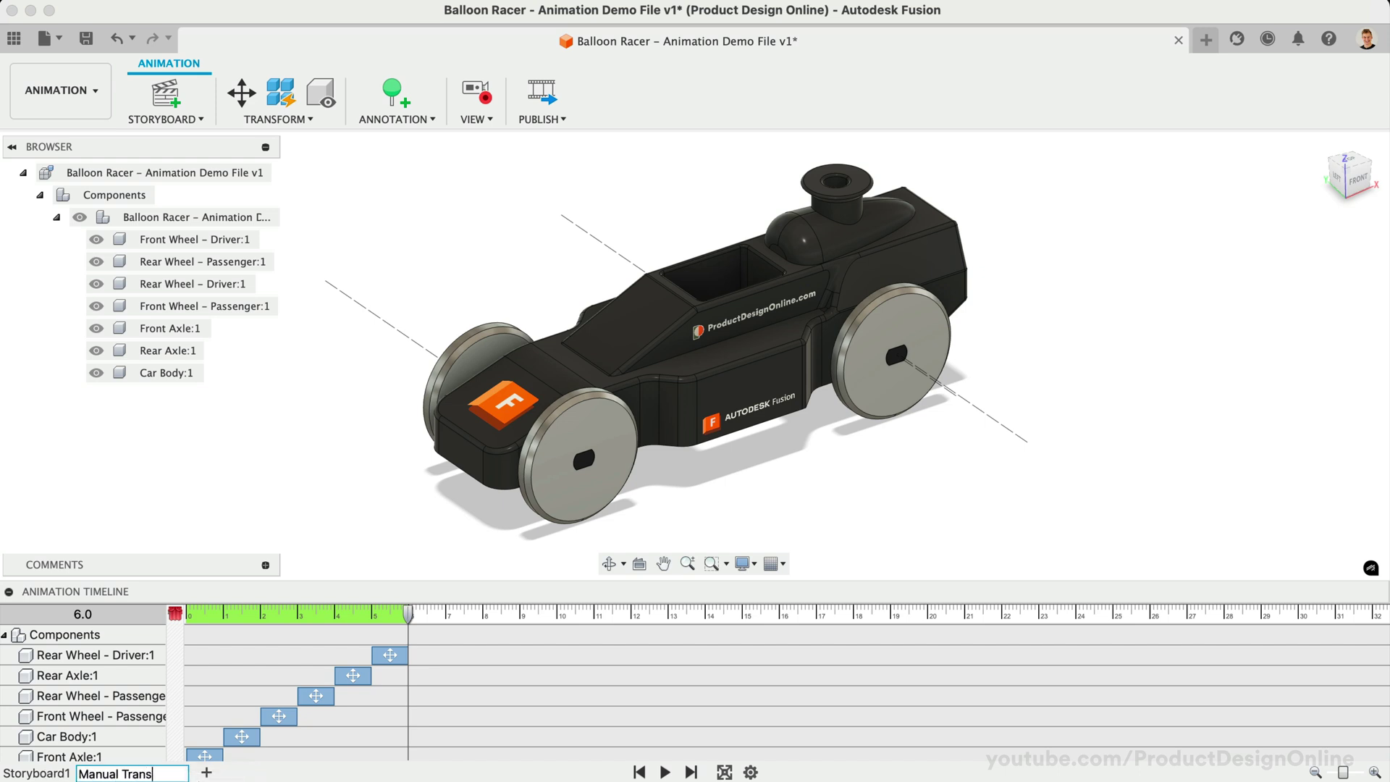
type("form")
key("Return")
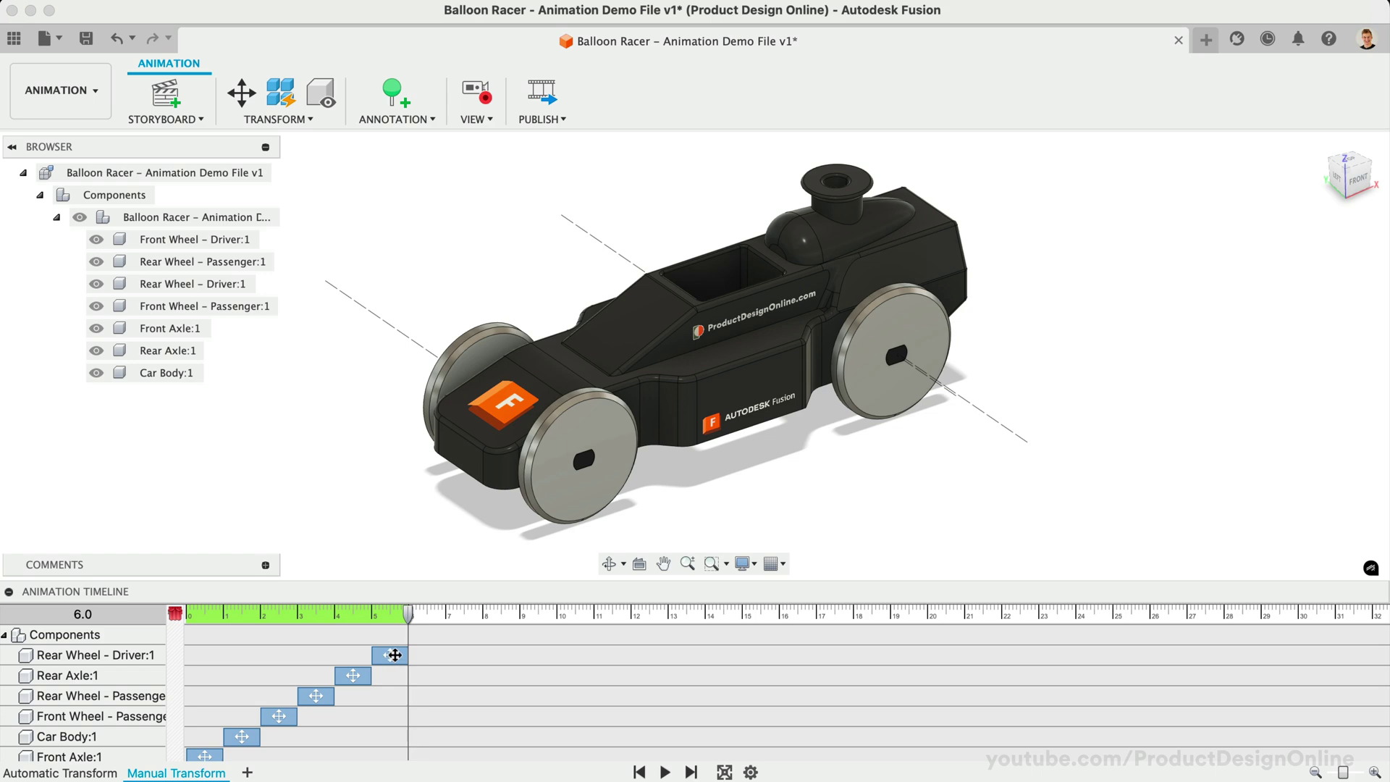
Shift the Rear Wheel - Driver action to start at 4 seconds and the Rear Wheel - Passenger action to start at 2 seconds.
left_click_drag(394, 656, 360, 655)
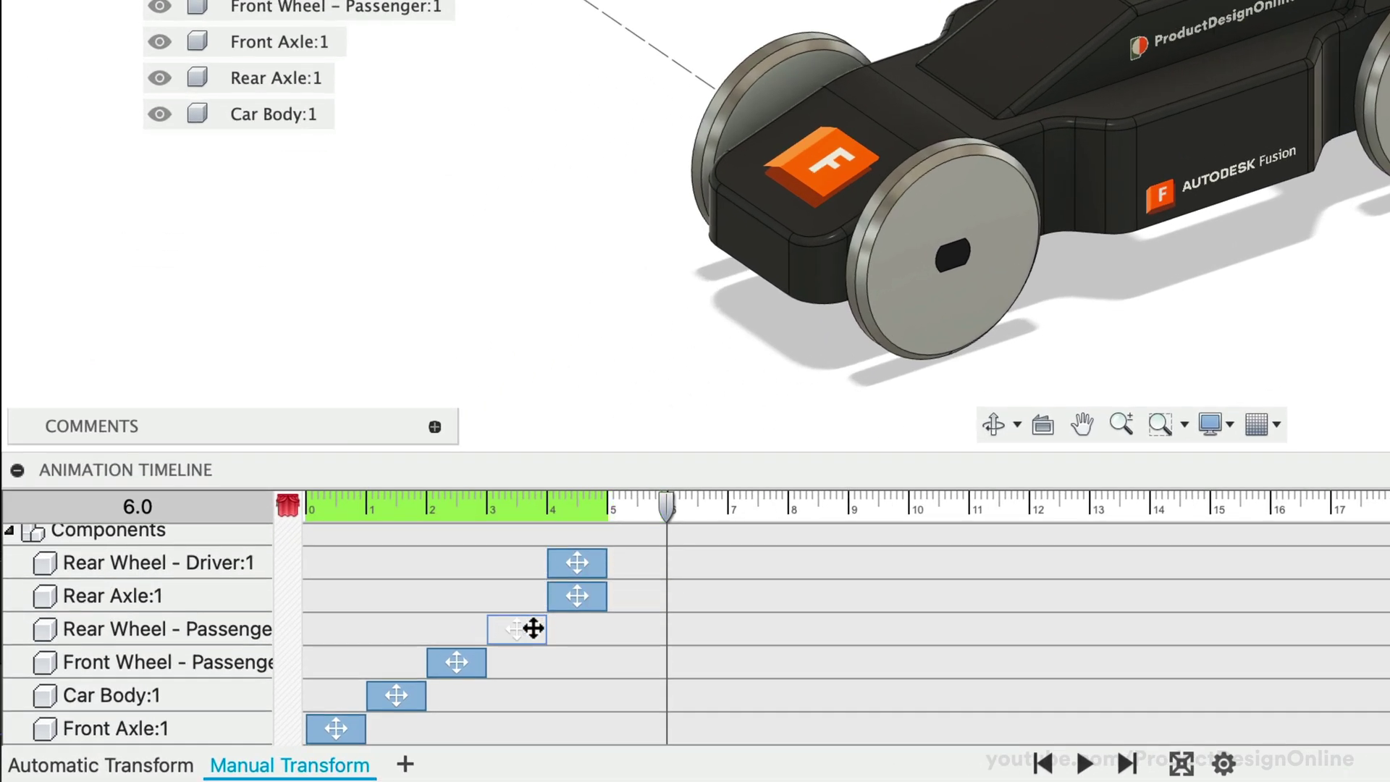
left_click_drag(534, 629, 442, 630)
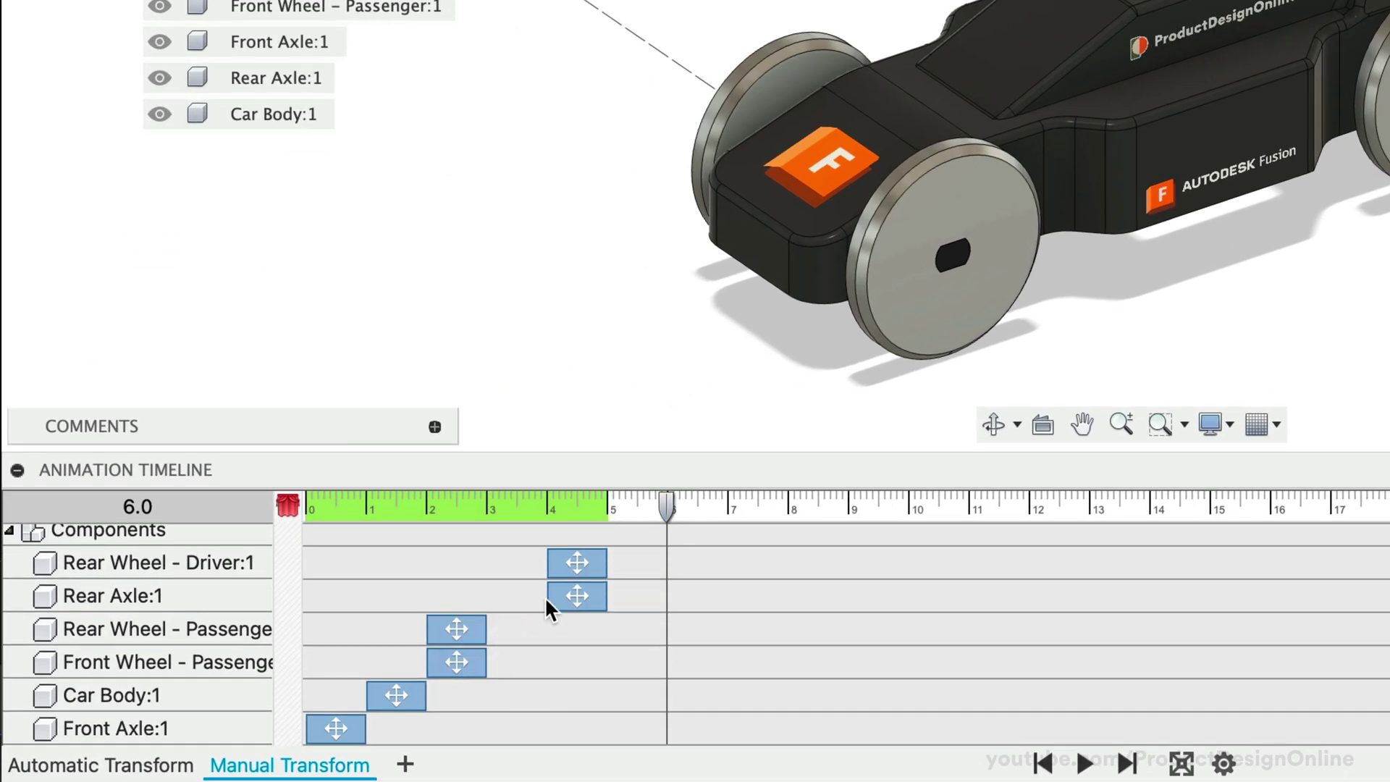
Extend the Rear Axle action to start at 3 seconds and set the Rear Wheel - Driver action to end at 6 seconds.
left_click_drag(548, 600, 488, 607)
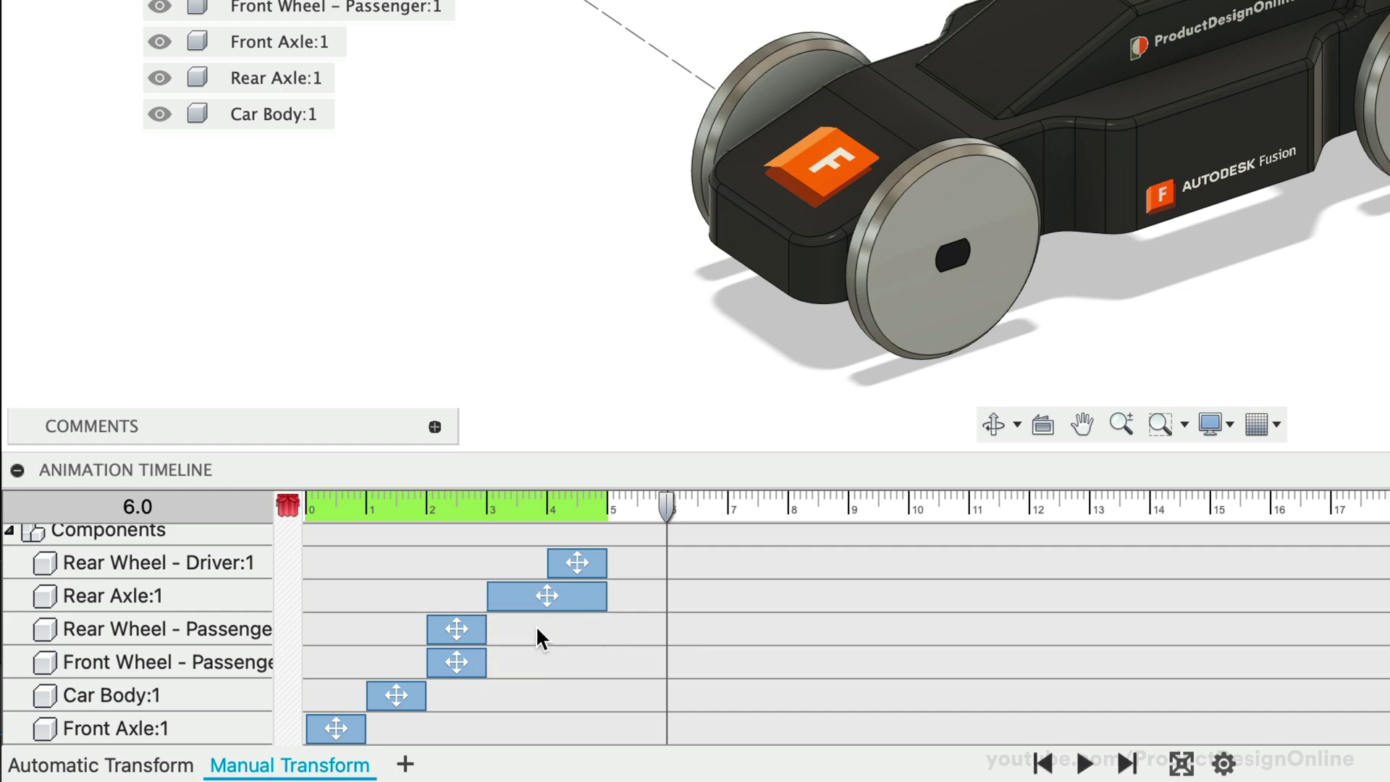
double_click(575, 560)
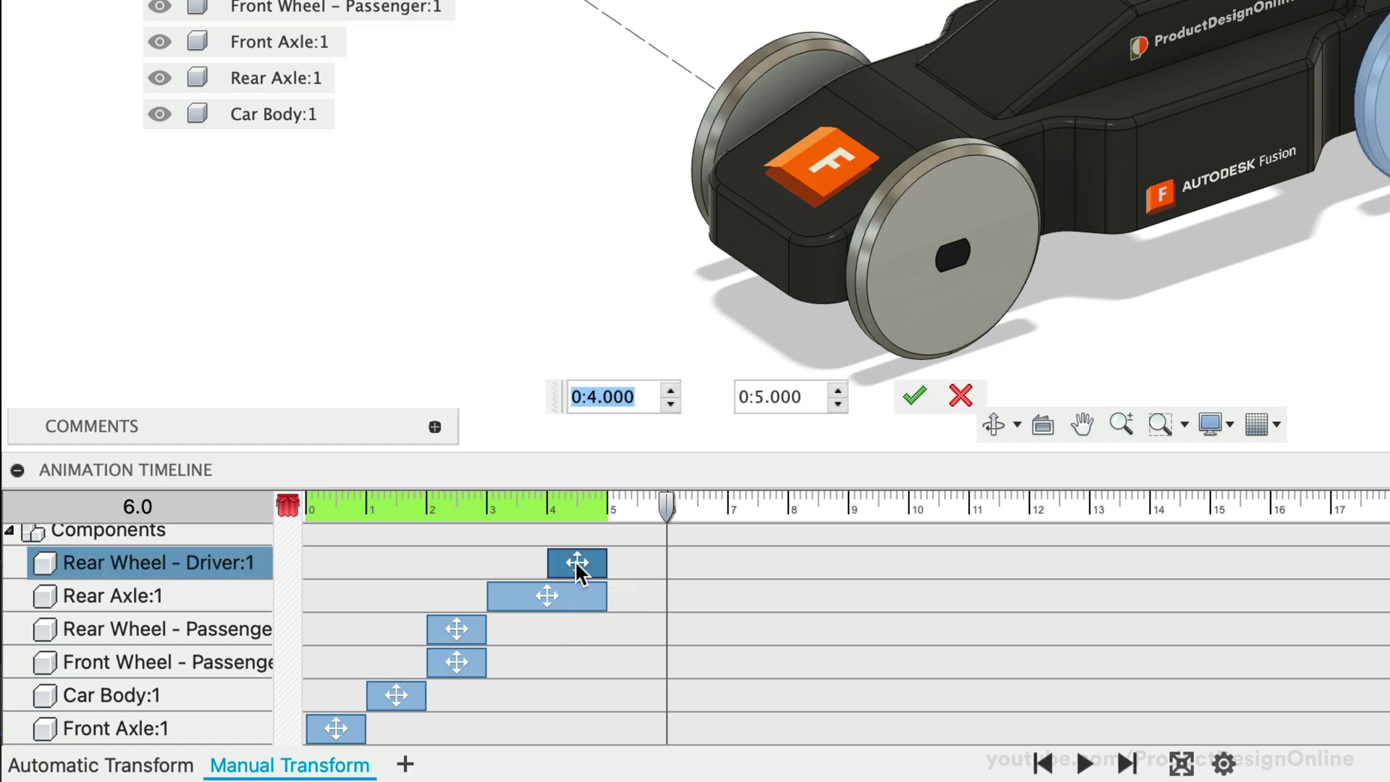
left_click(763, 397)
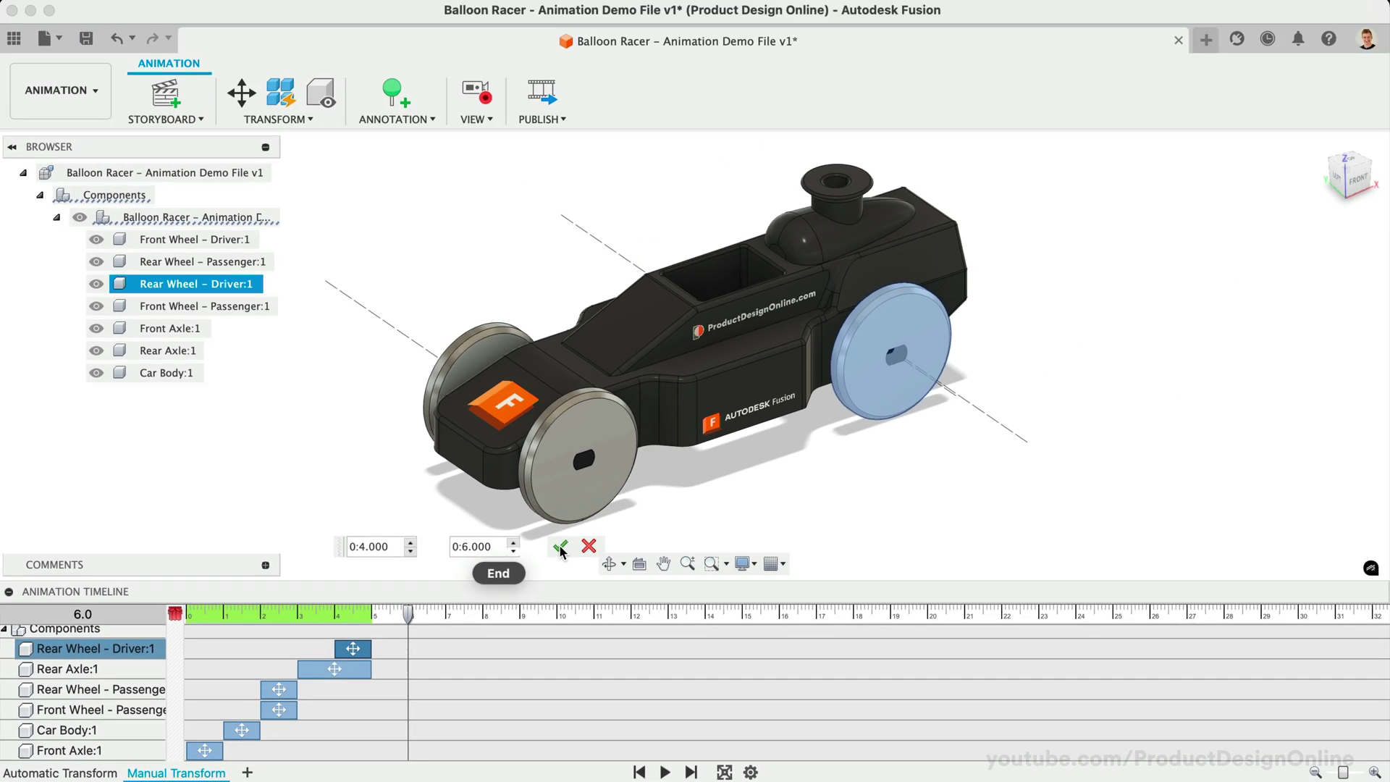
left_click(561, 548)
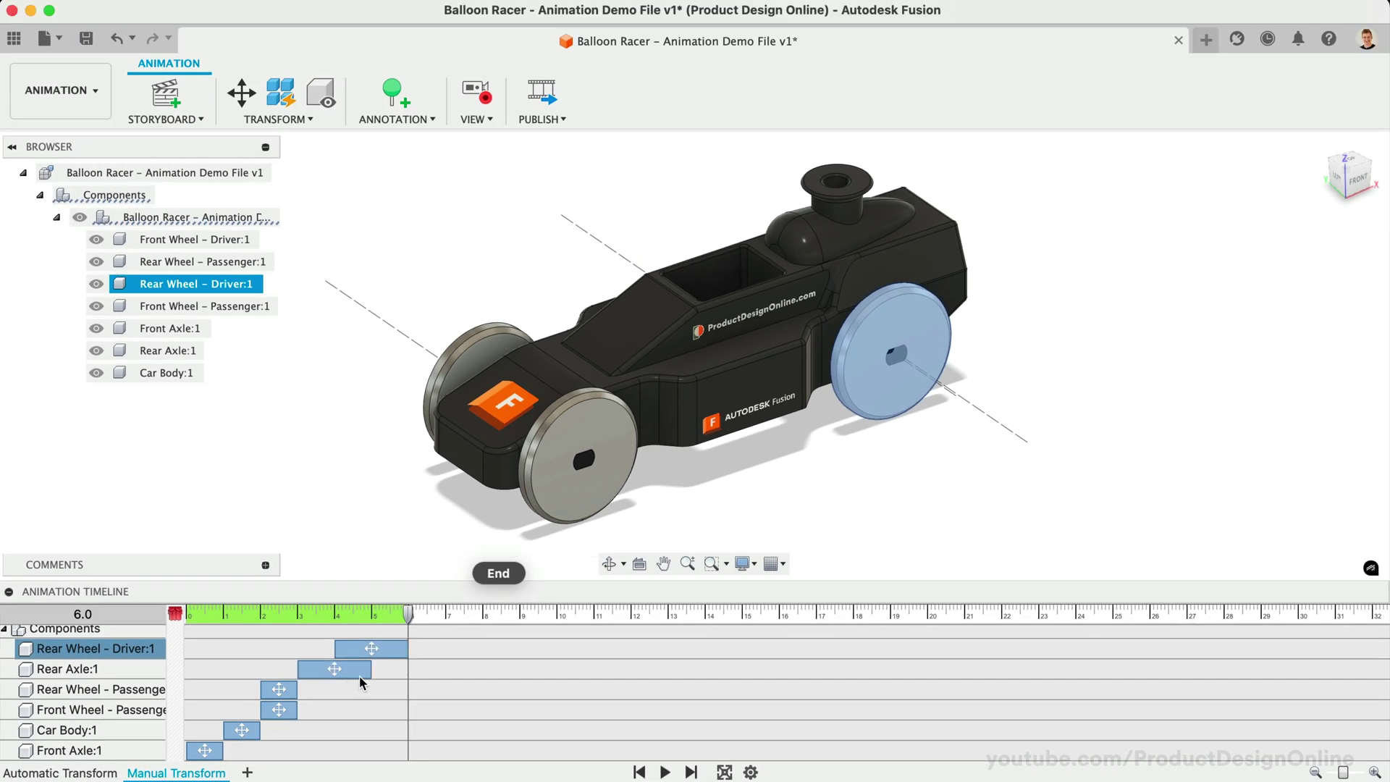
Shift the whole Rear Wheel - Driver action to end at about 6.6 seconds and play back the storyboard.
left_click_drag(369, 649, 392, 647)
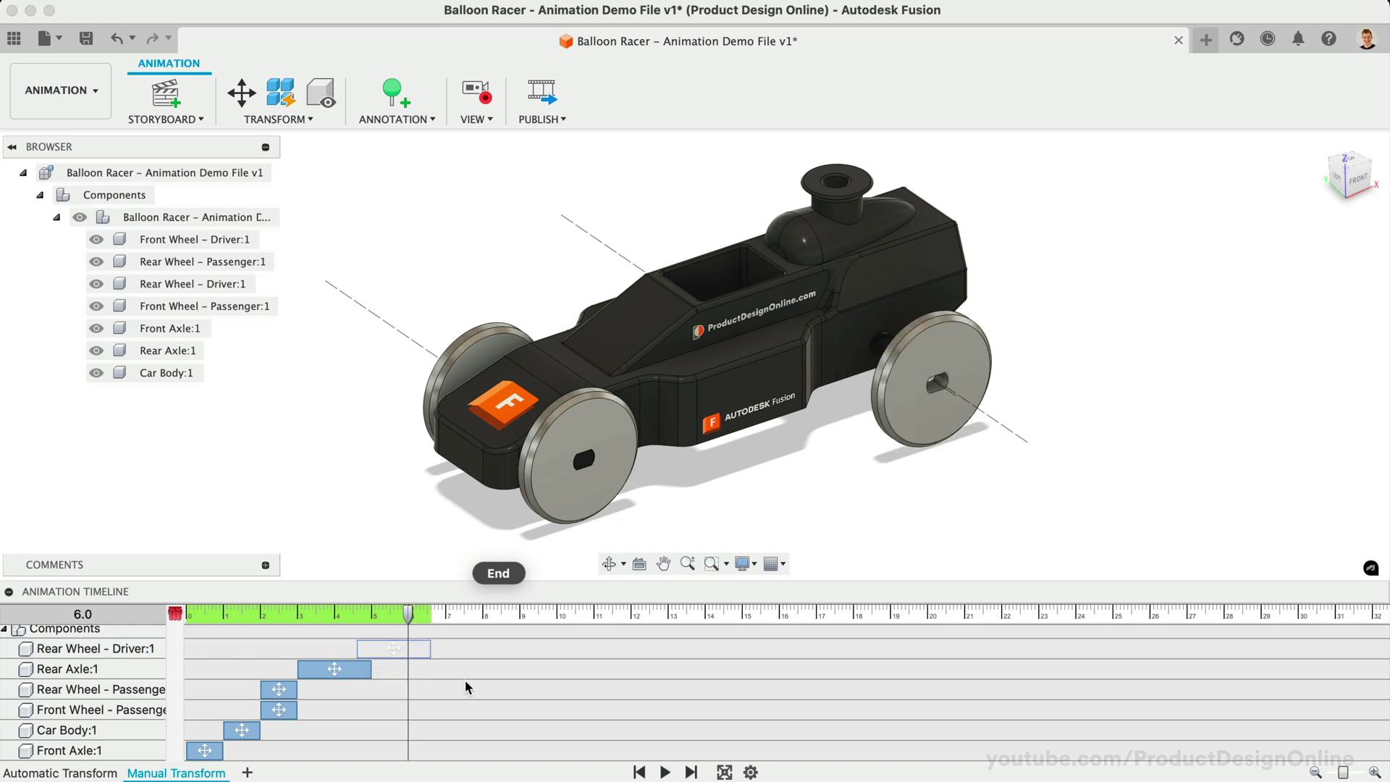
left_click(665, 772)
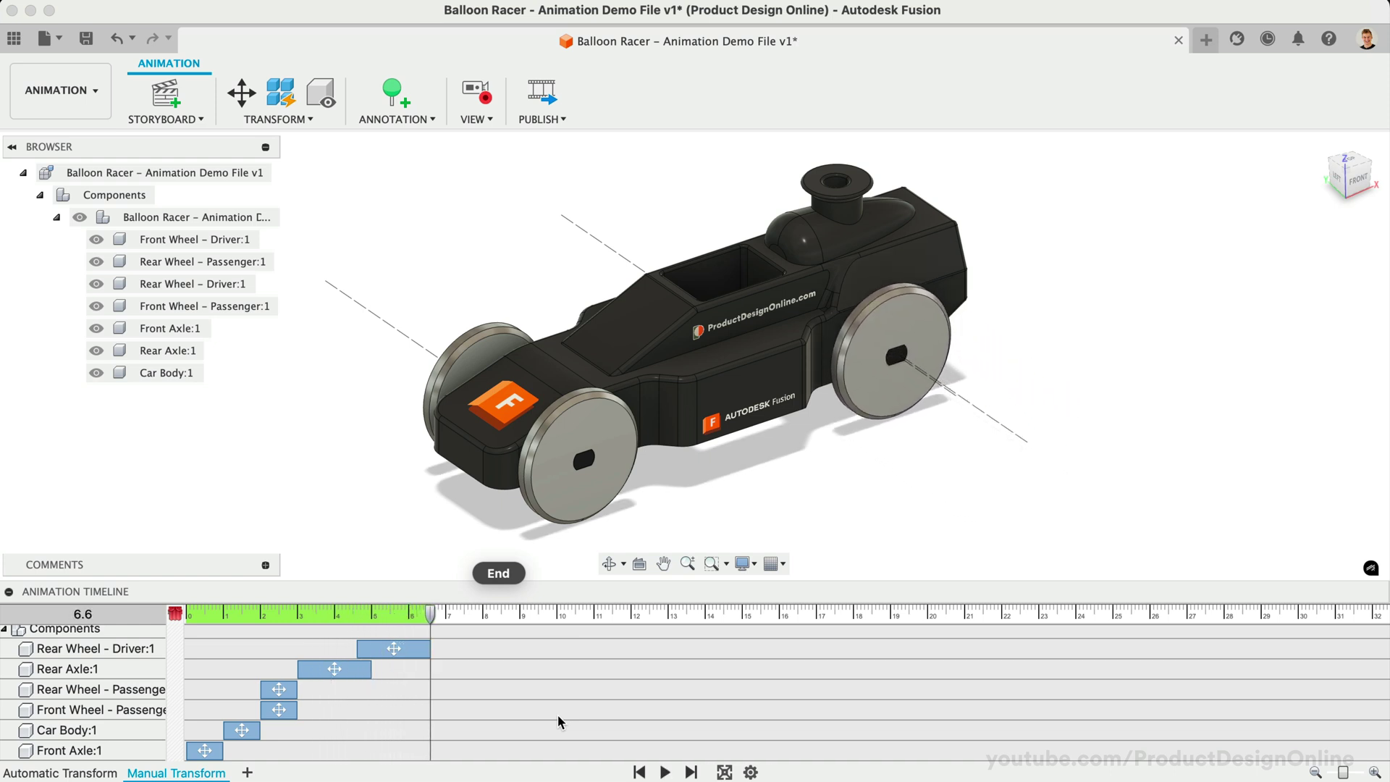
Record a camera change at 6.6 seconds by turning the racer to show its front and right faces, and play it back.
left_click(1351, 183)
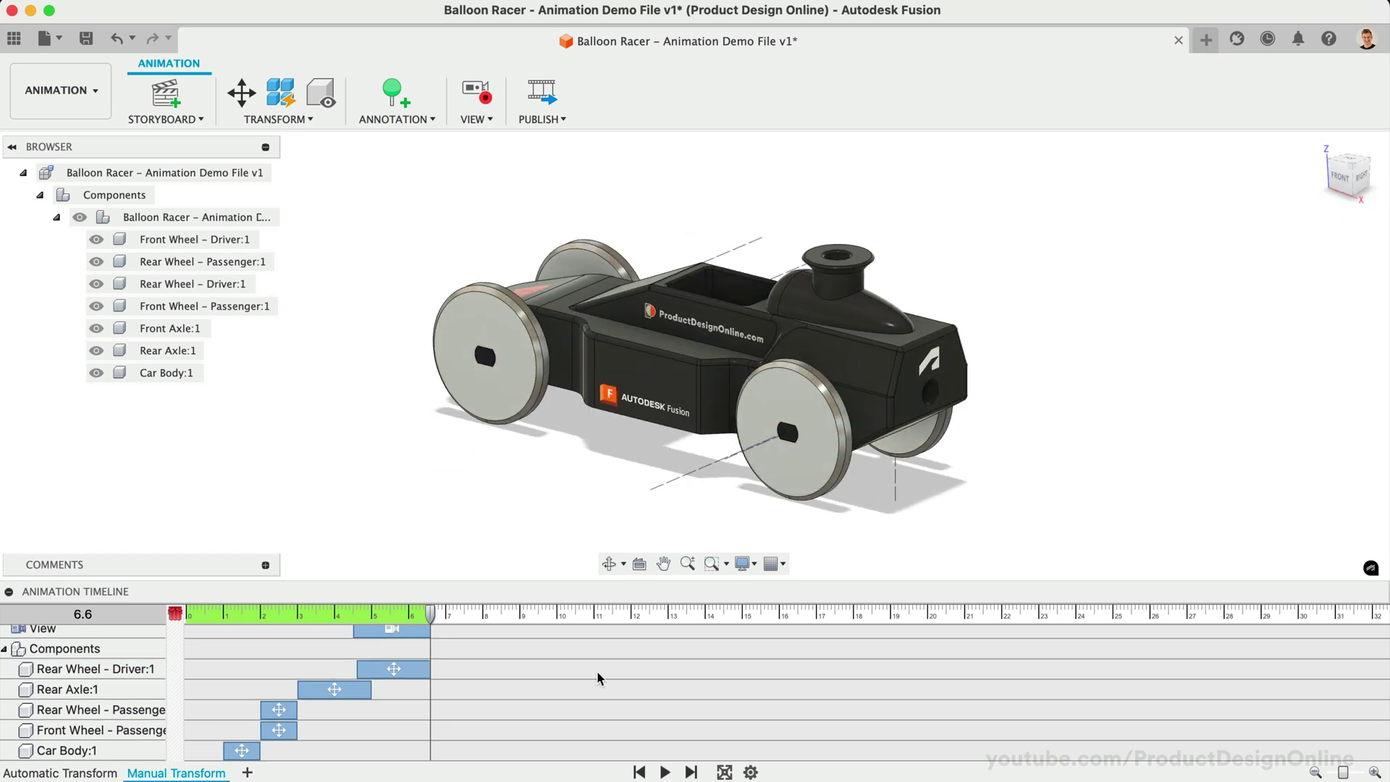
scroll(570, 710, "up", 1)
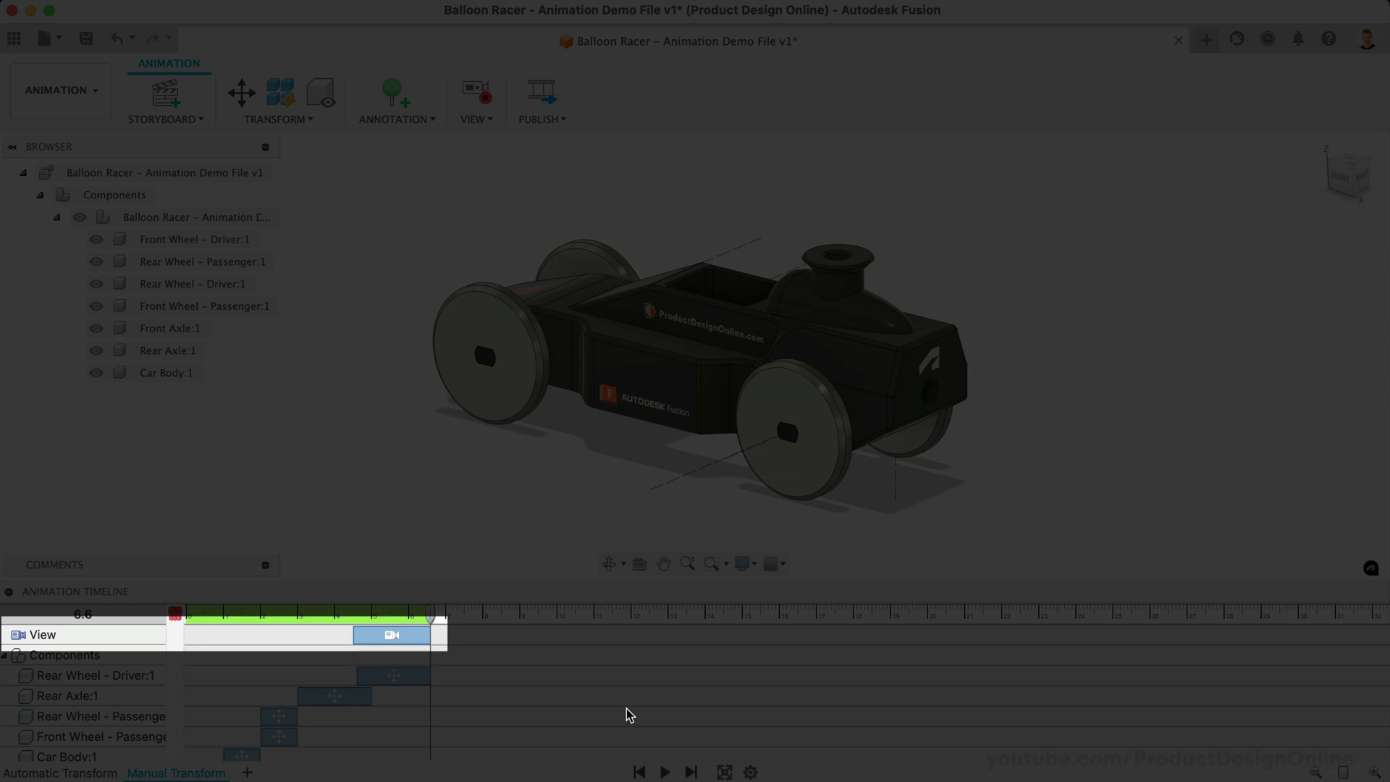
left_click(664, 772)
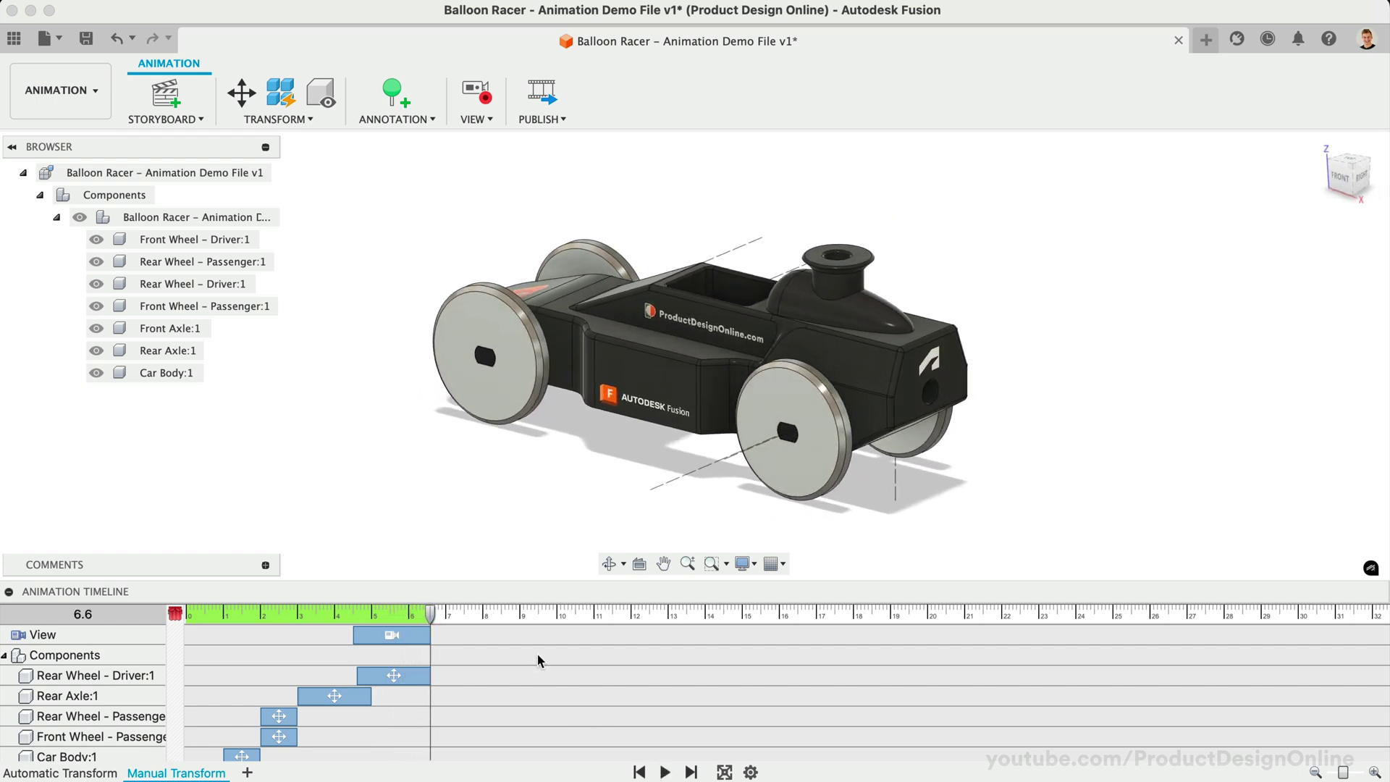
Move the playhead to 9.1 seconds, try a front view and undo it, and record a zoomed-out view of the racer.
left_click(524, 617)
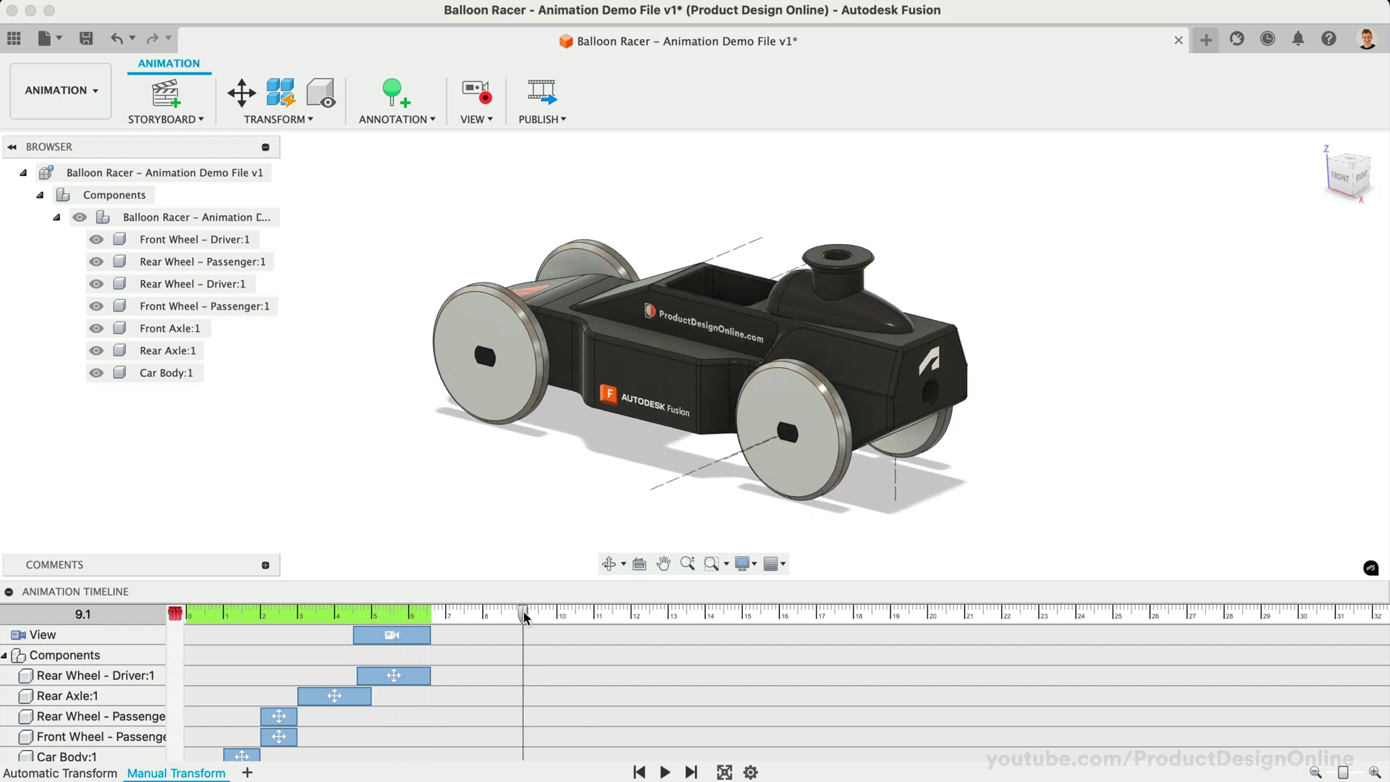
left_click(1340, 178)
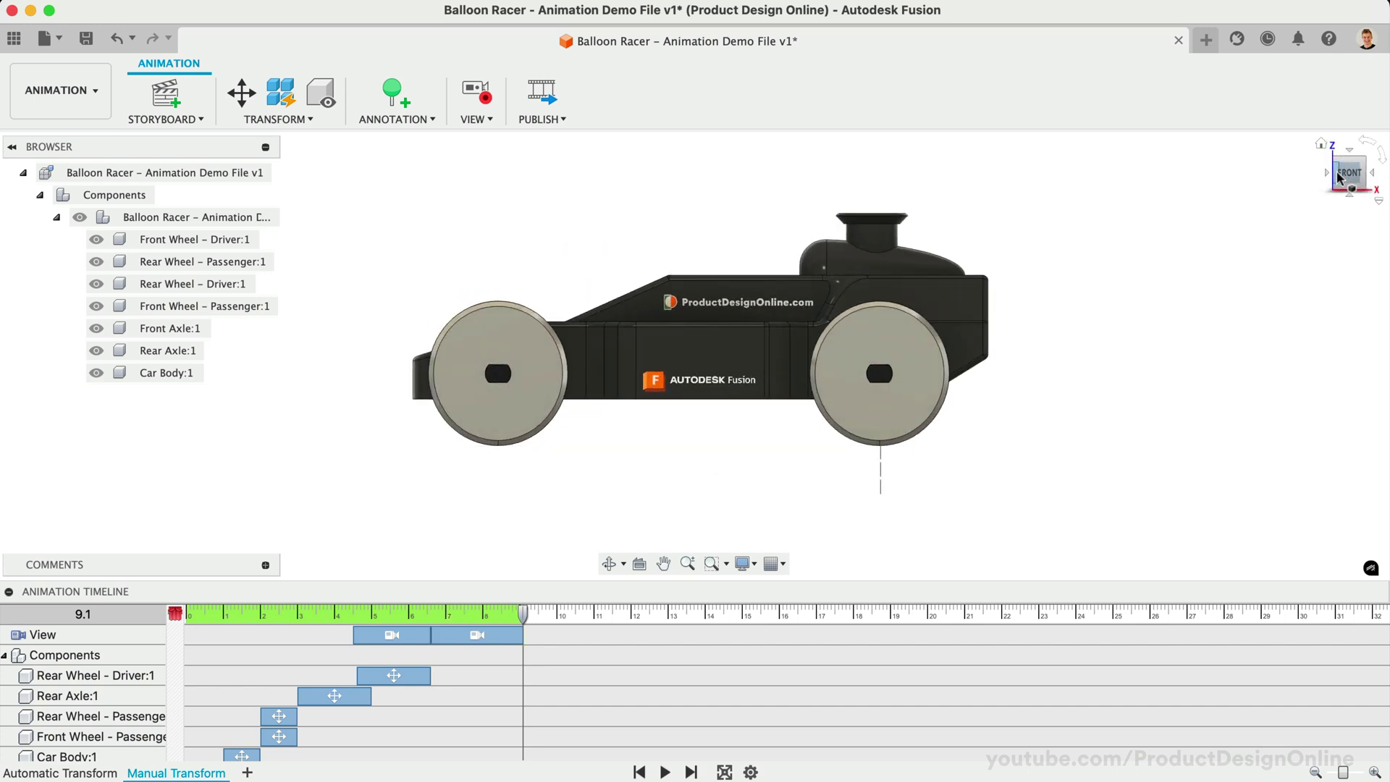
key("super+z")
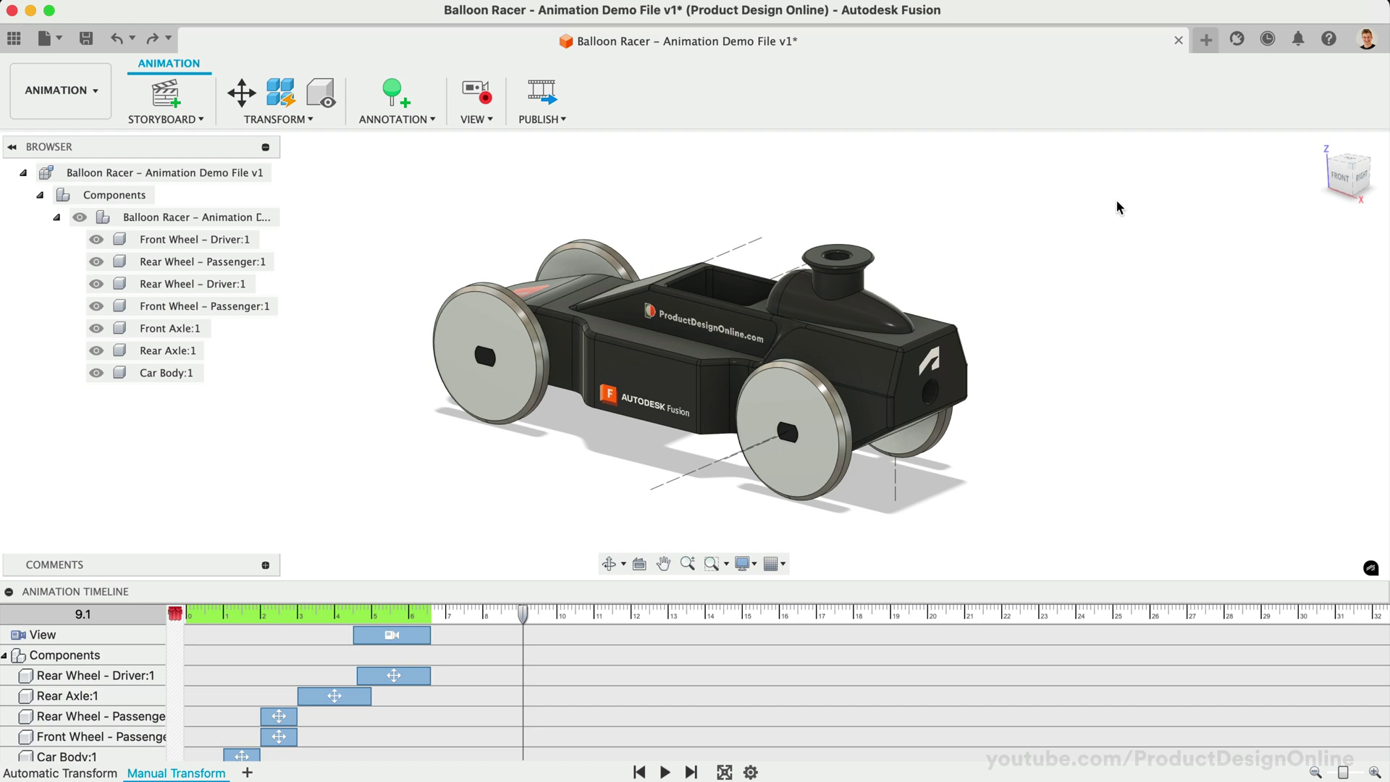
scroll(950, 243, "down", 5)
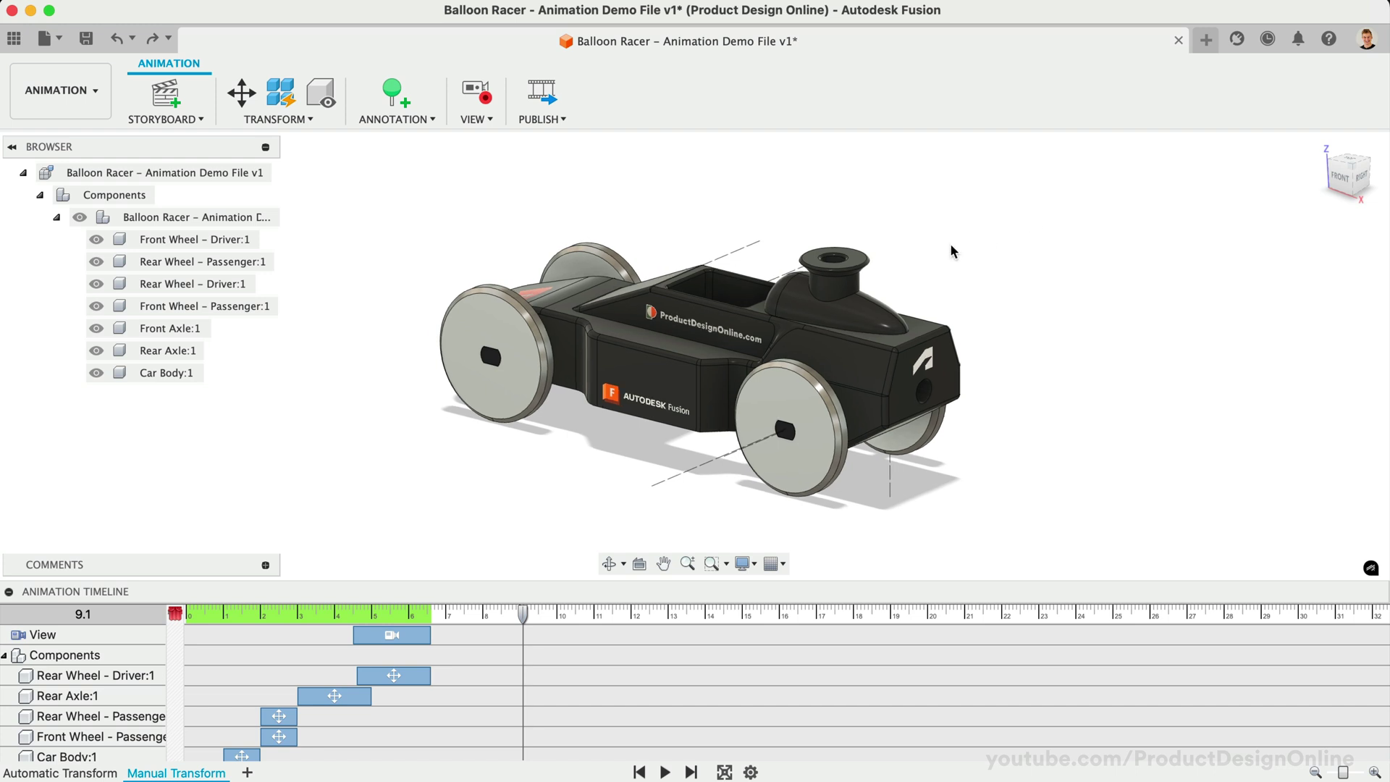
scroll(951, 251, "down", 1)
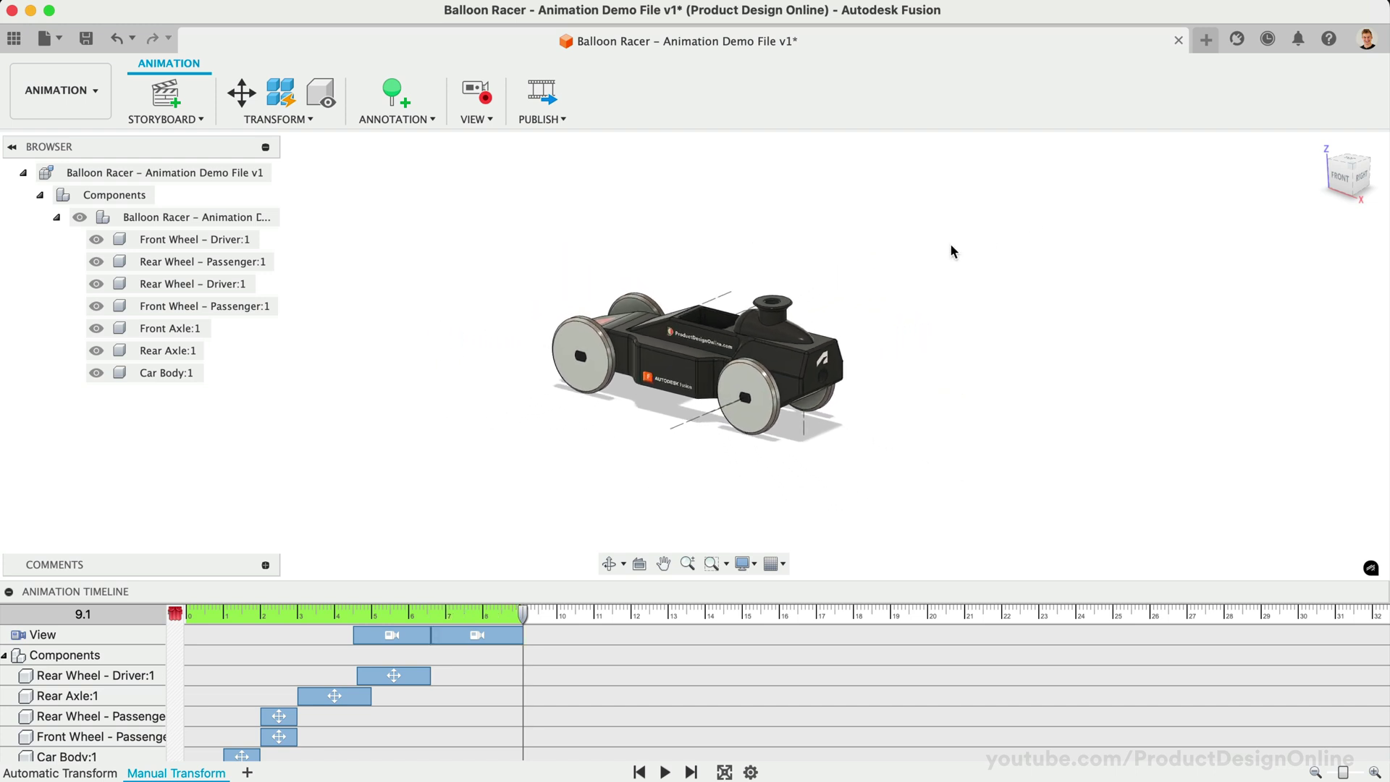
Play the storyboard from 4 seconds to preview the recorded camera changes.
left_click_drag(384, 619, 335, 618)
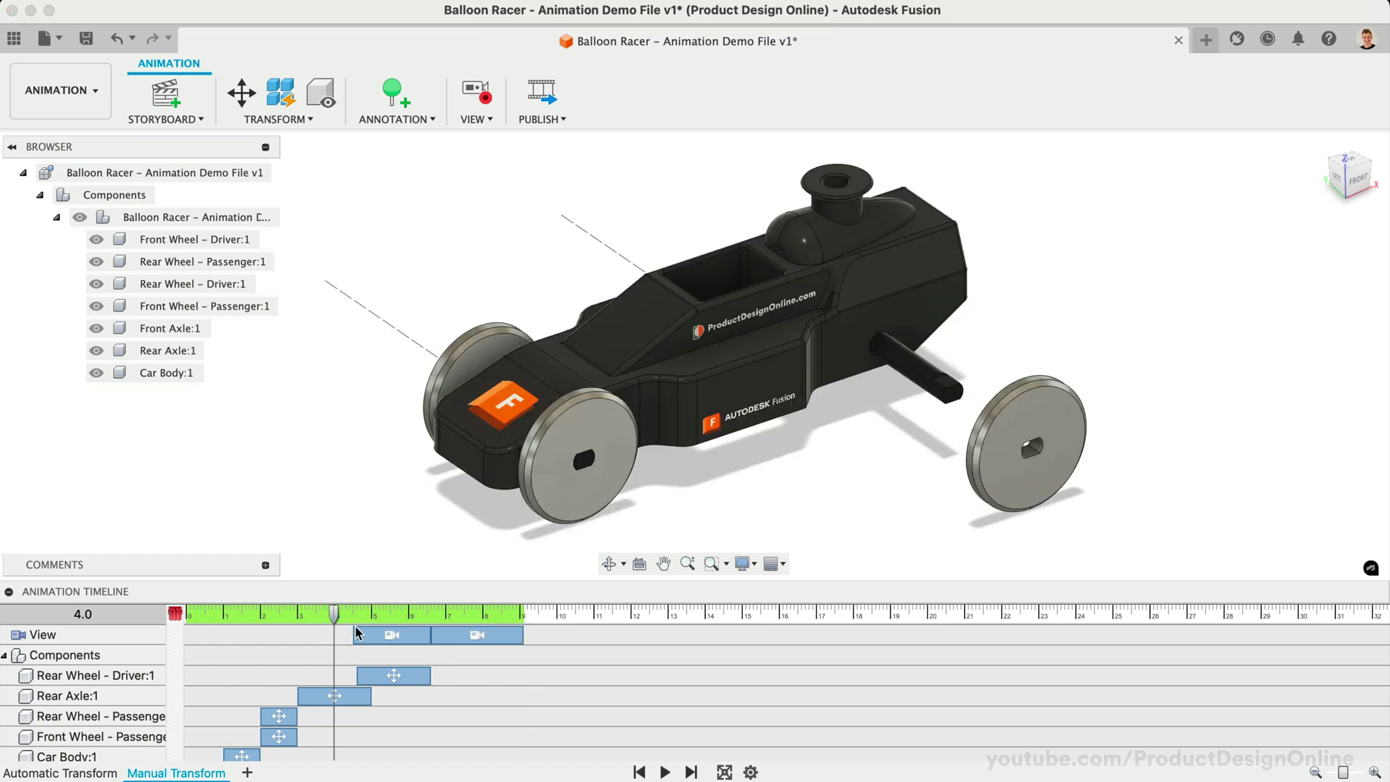
left_click(663, 772)
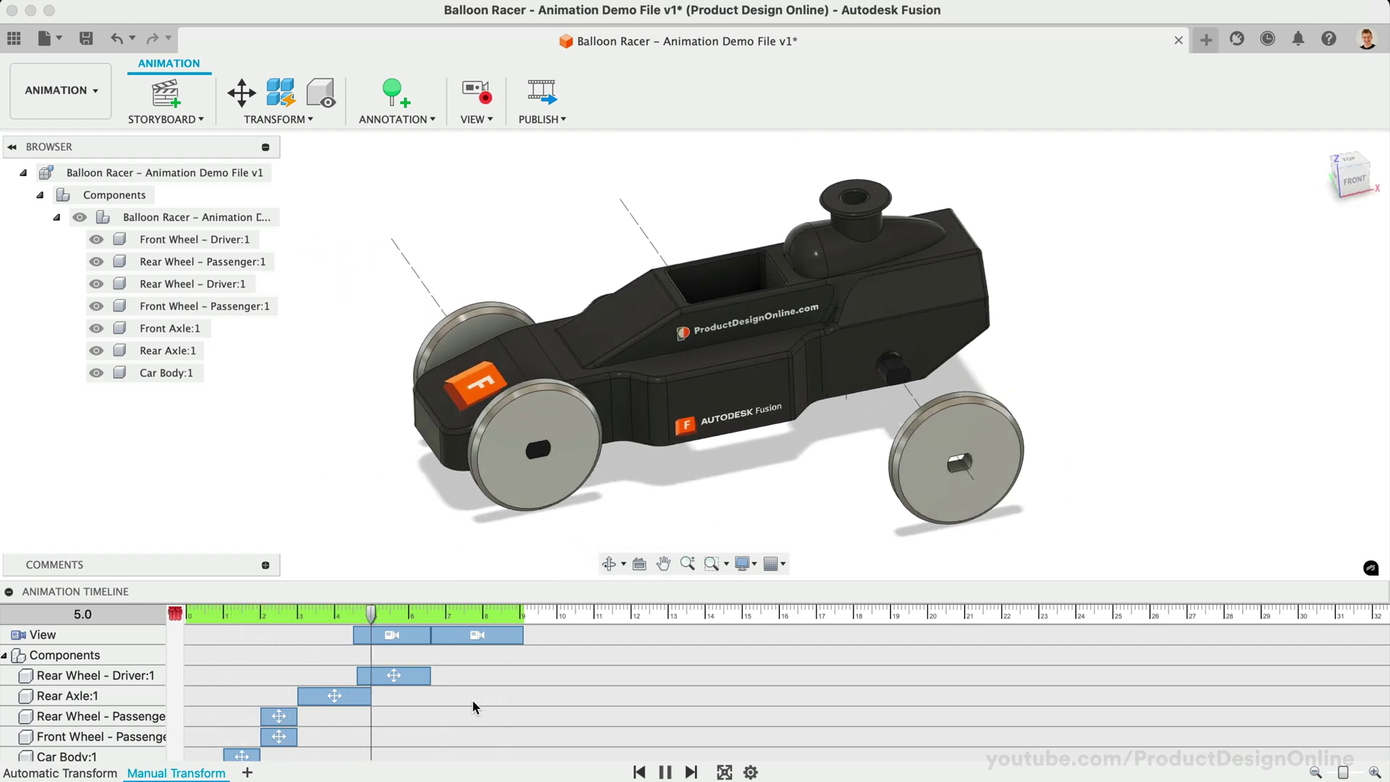
left_click(665, 772)
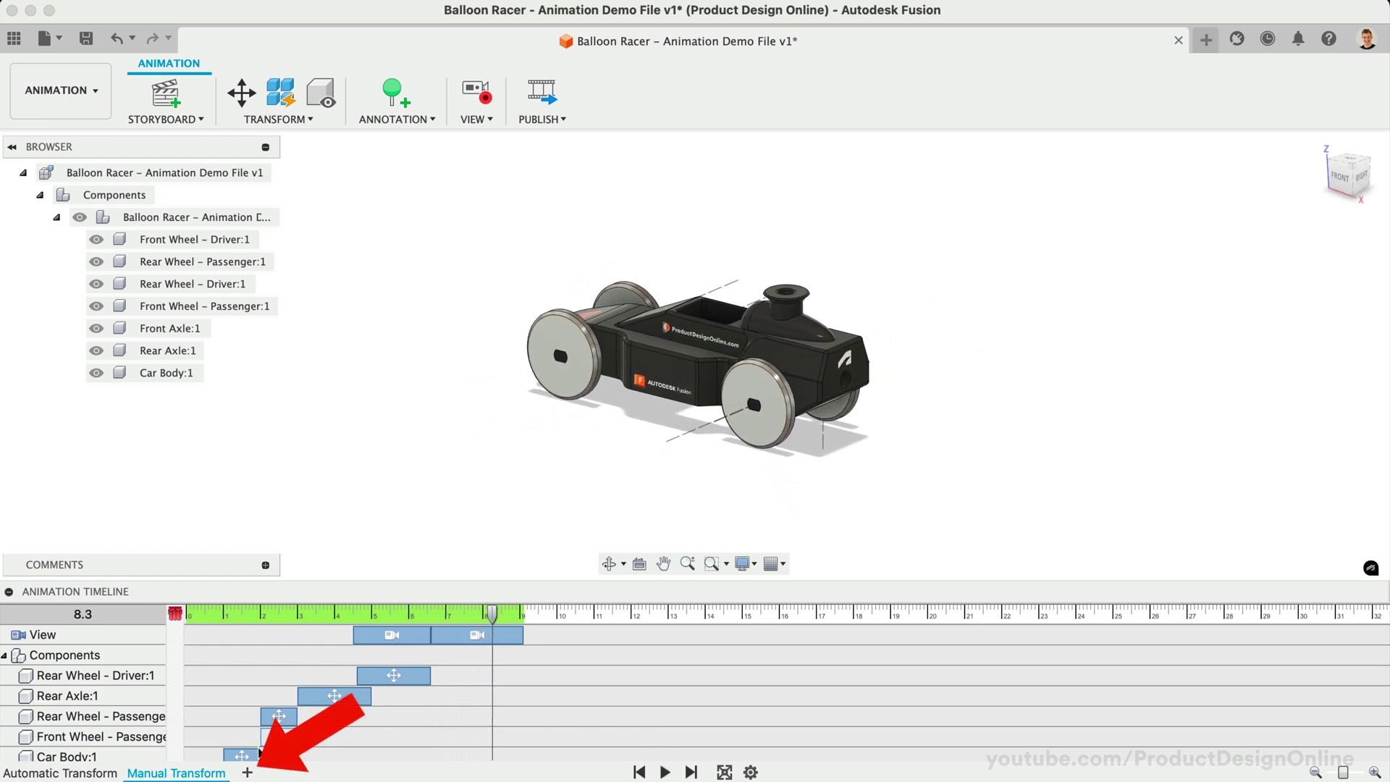
Create a new Clean storyboard and enlarge the animation timeline area slightly.
left_click(247, 772)
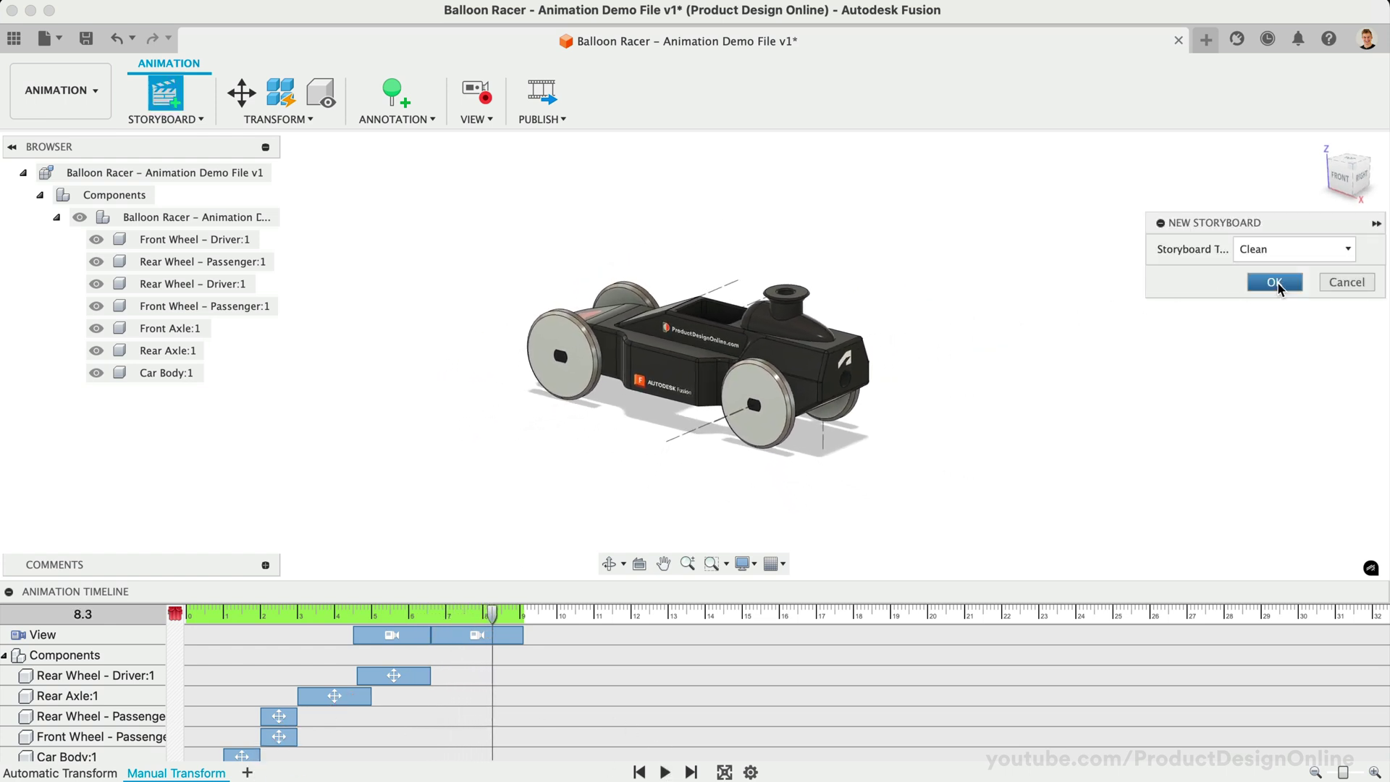
left_click(1316, 249)
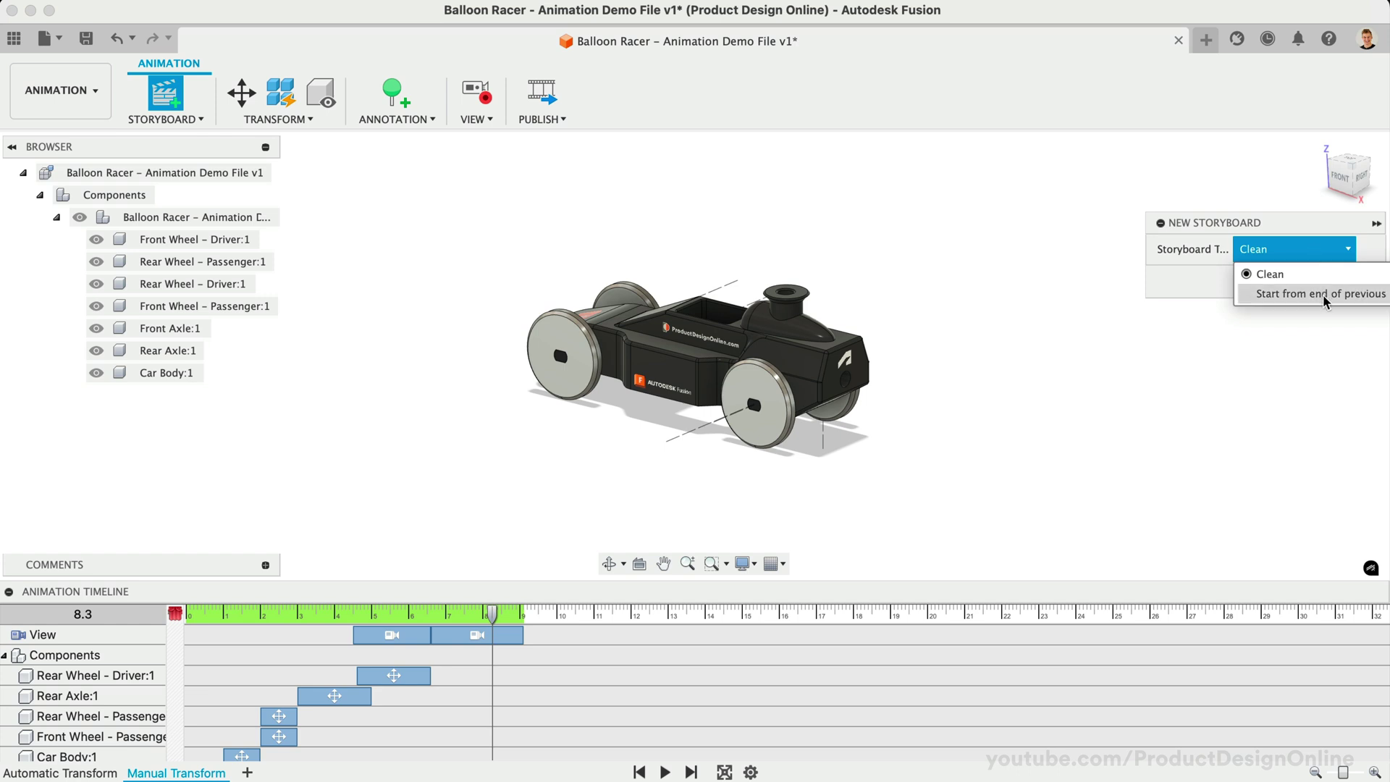
left_click(1312, 276)
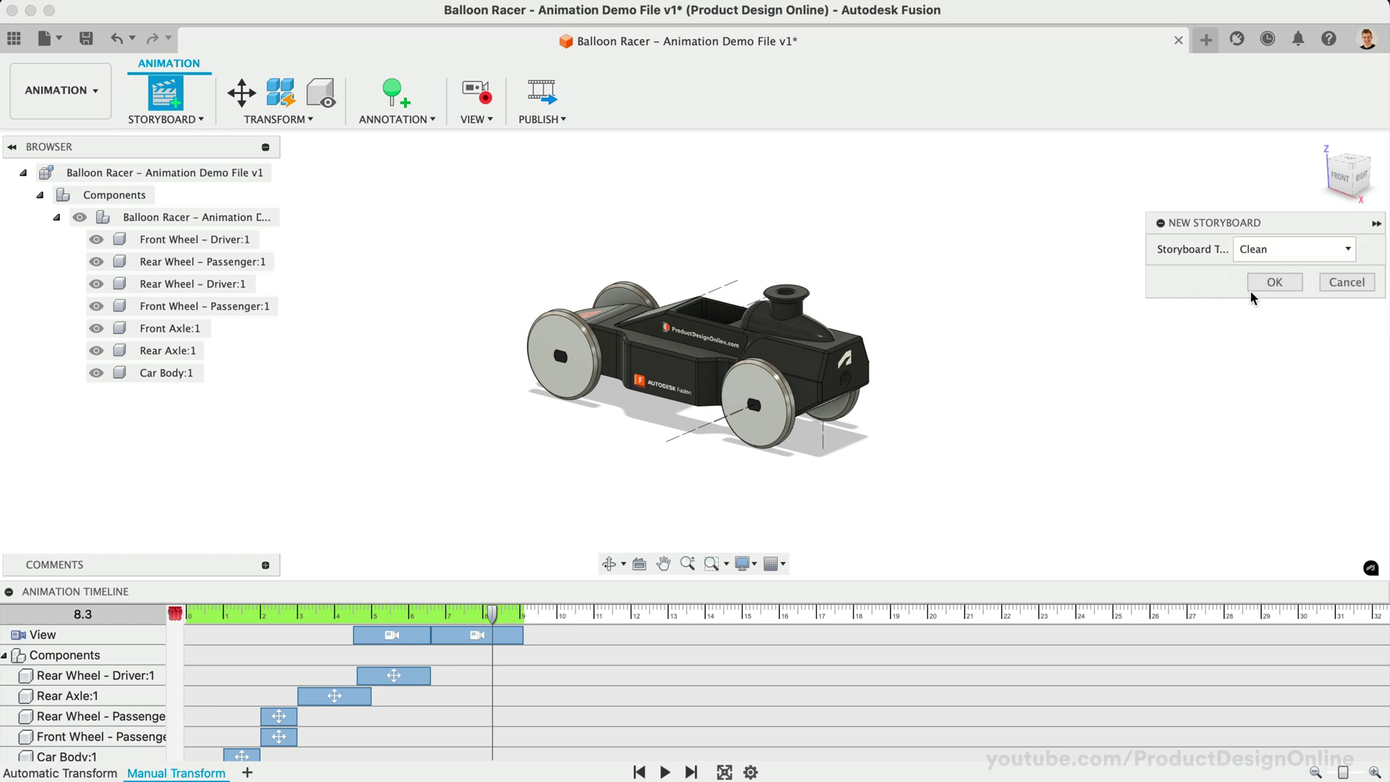
left_click(1272, 283)
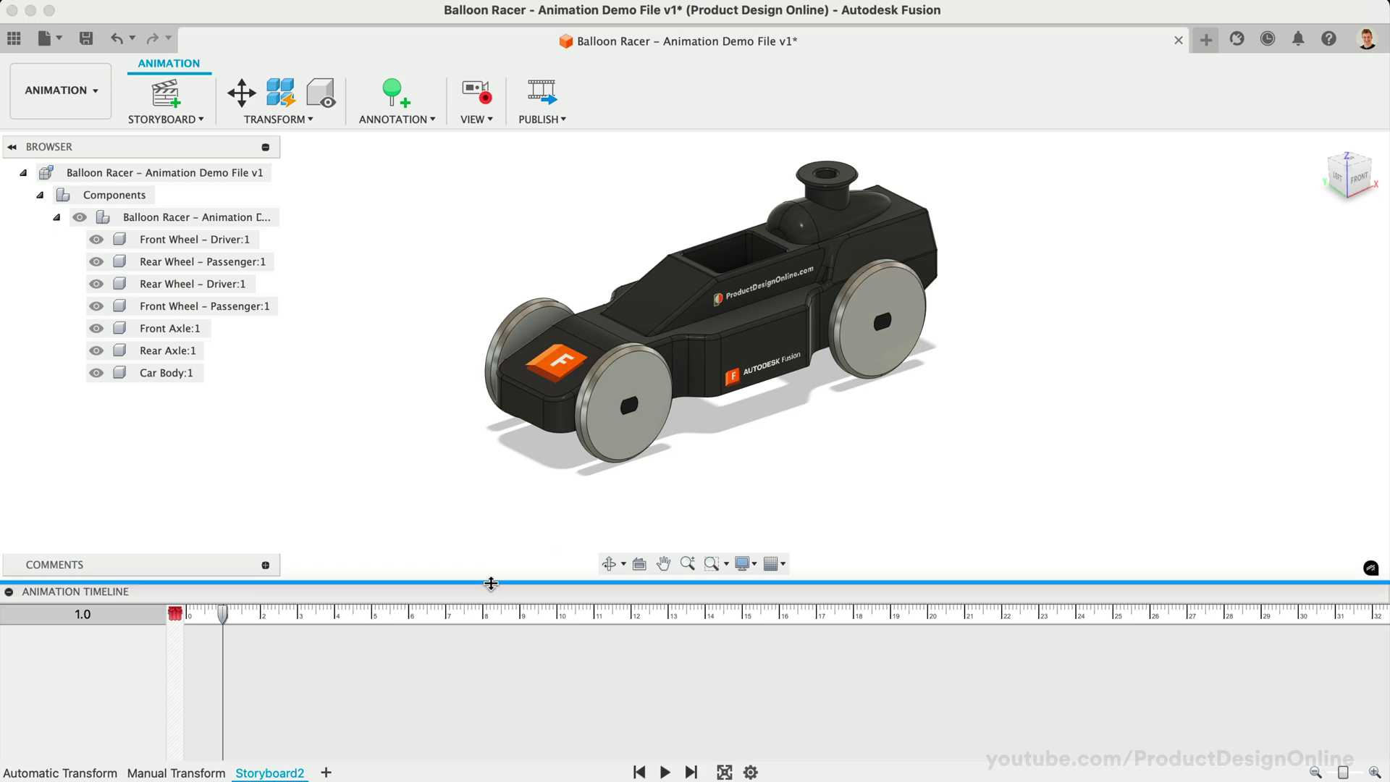
left_click_drag(491, 583, 491, 562)
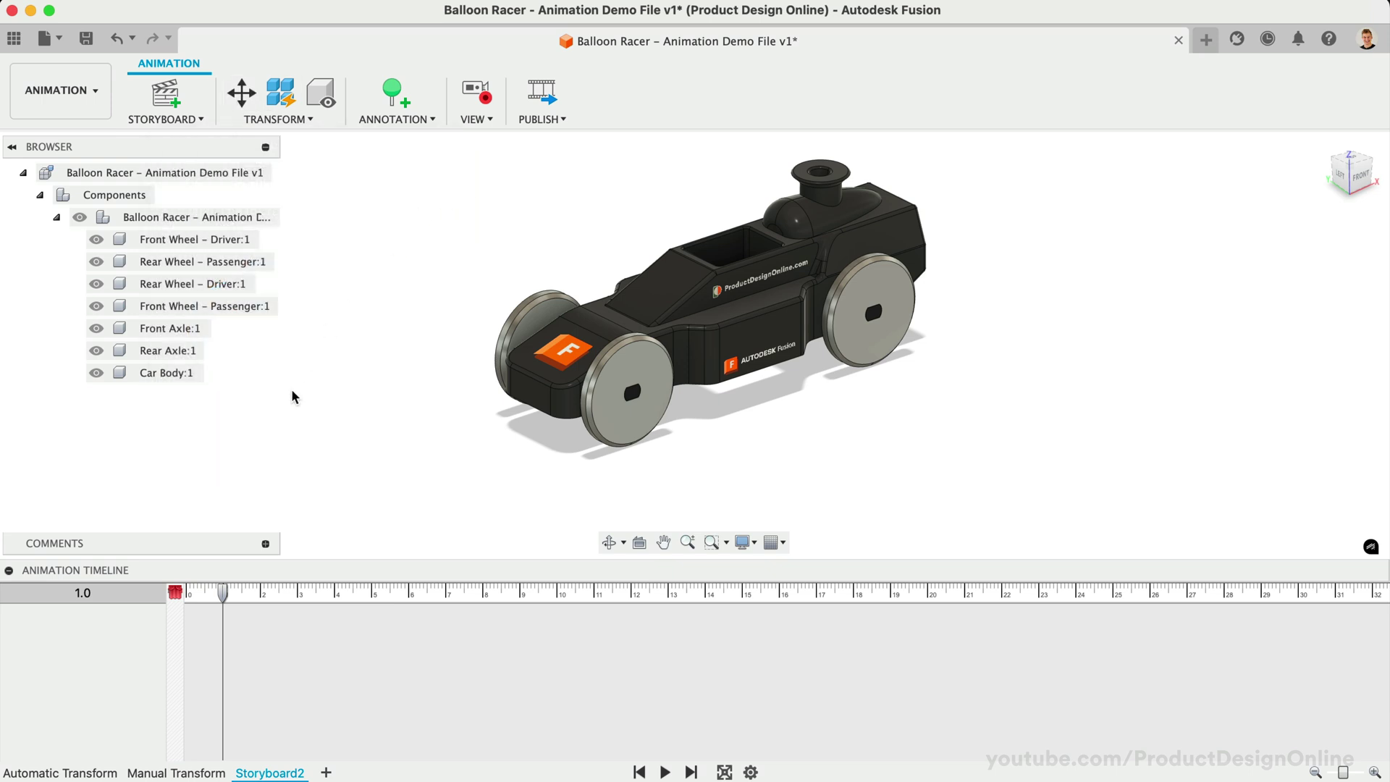
In the scratch zone, transform both driver-side wheels to lie flat beside the car body, lowered with a Y distance of -3 mm.
left_click(174, 627)
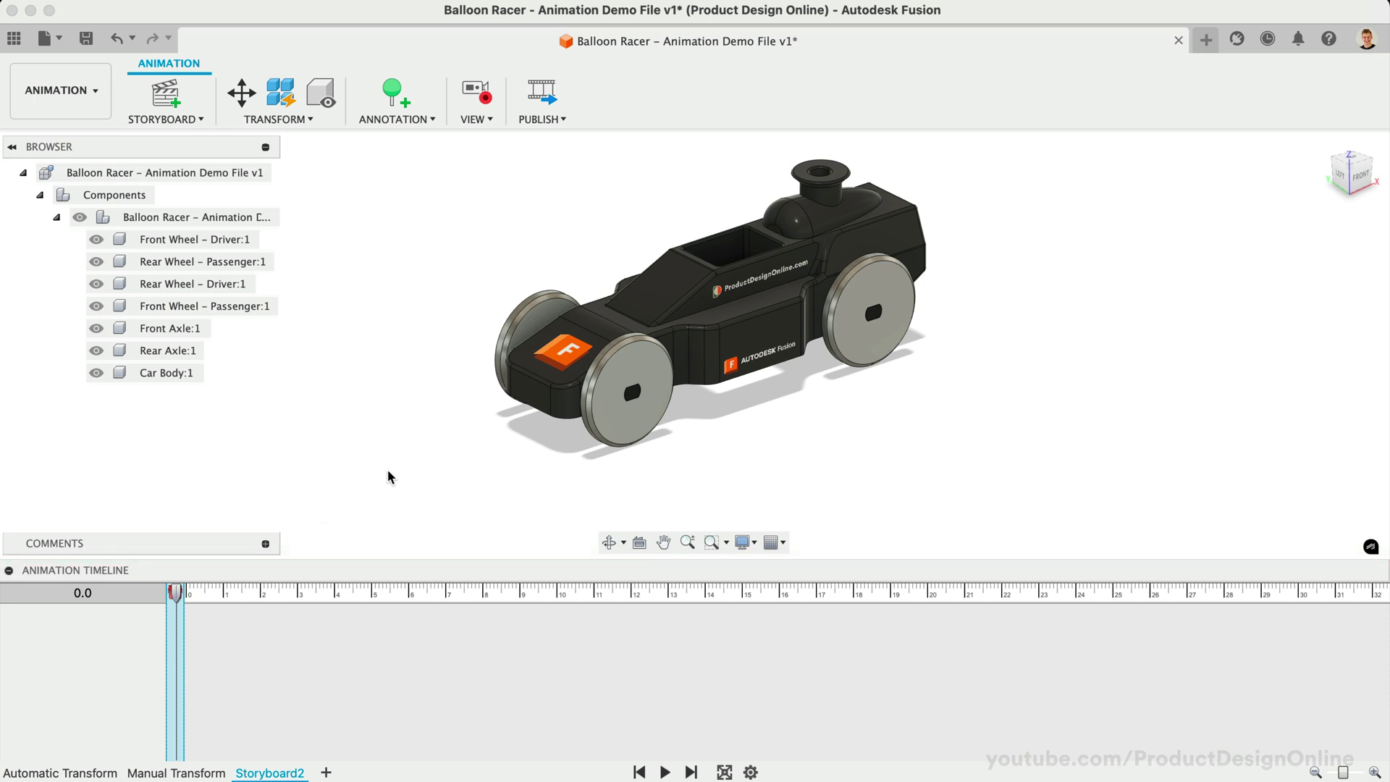
left_click(589, 417)
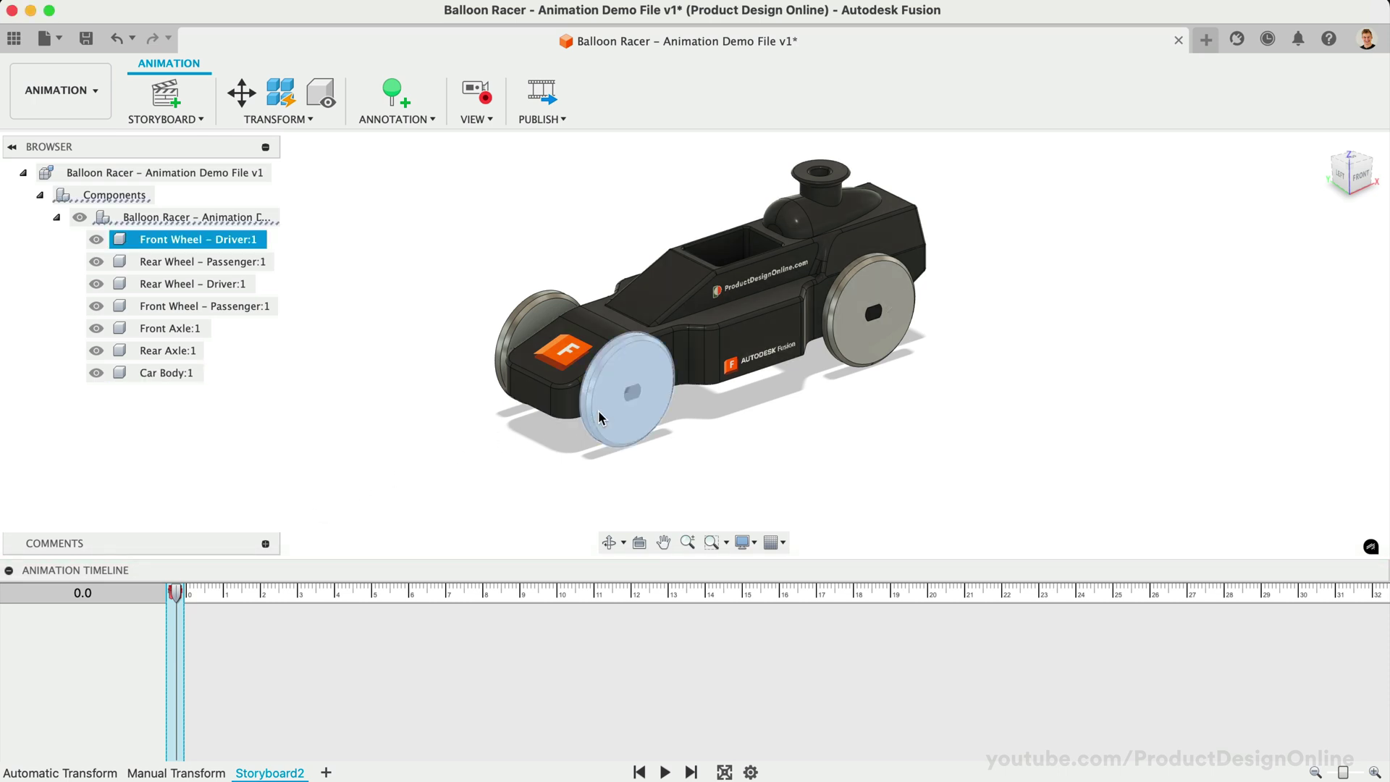
left_click(843, 331, "shift")
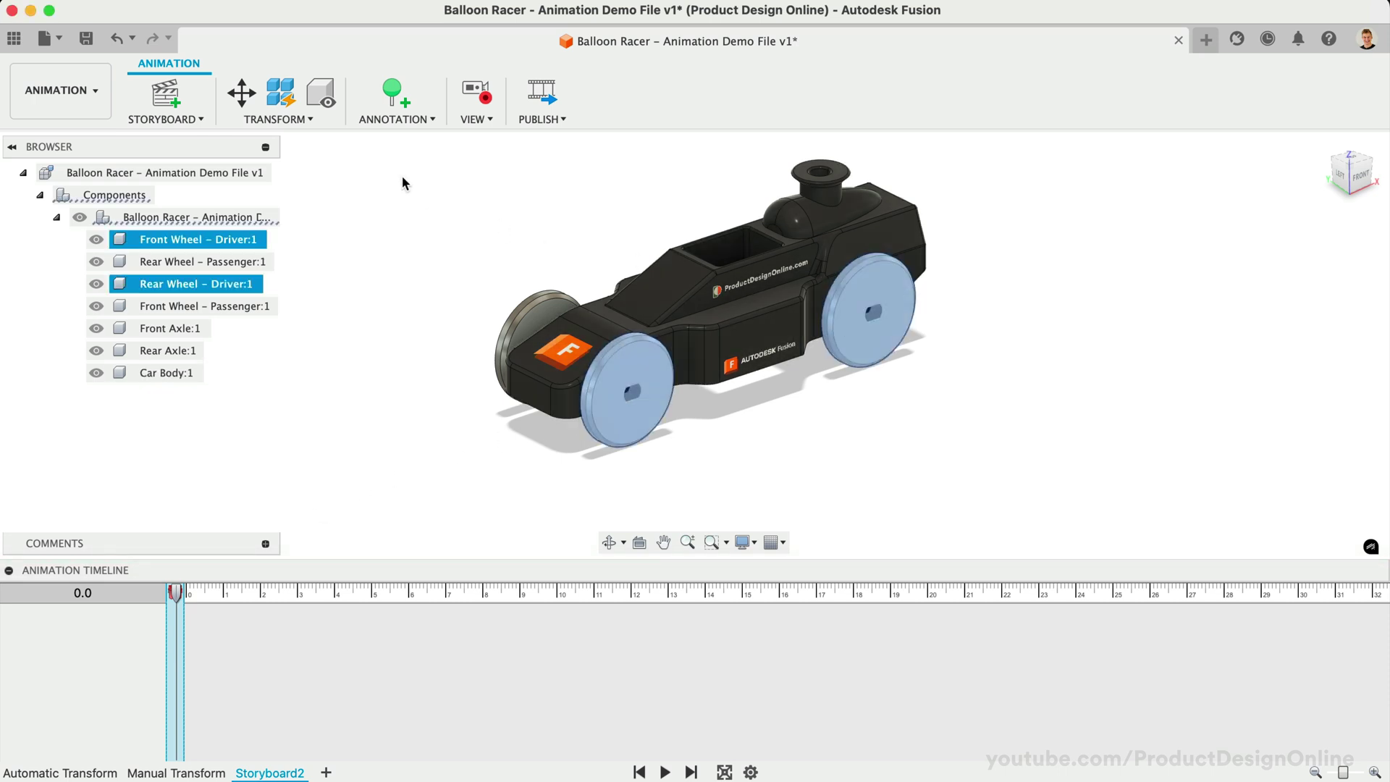
left_click(247, 100)
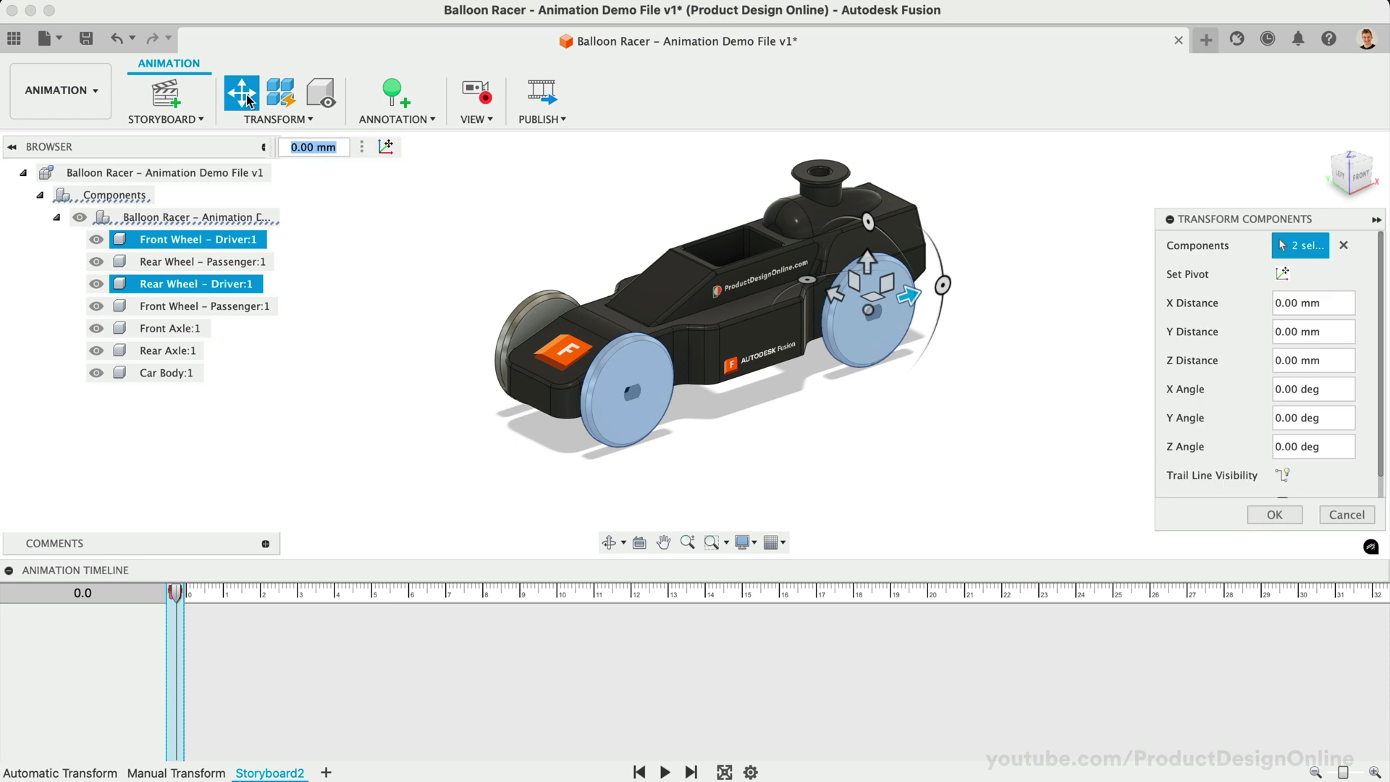
left_click_drag(870, 225, 948, 362)
left_click_drag(947, 306, 947, 325)
type("-3")
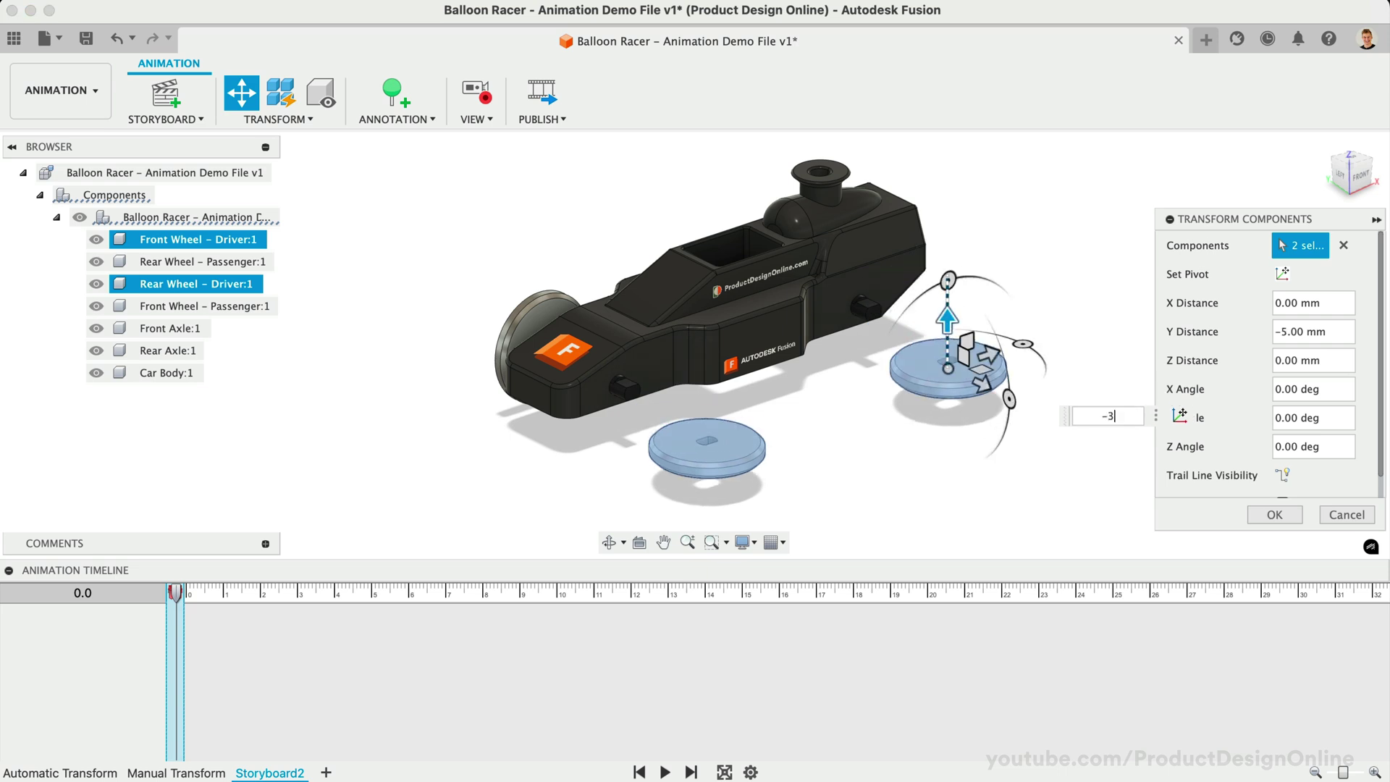
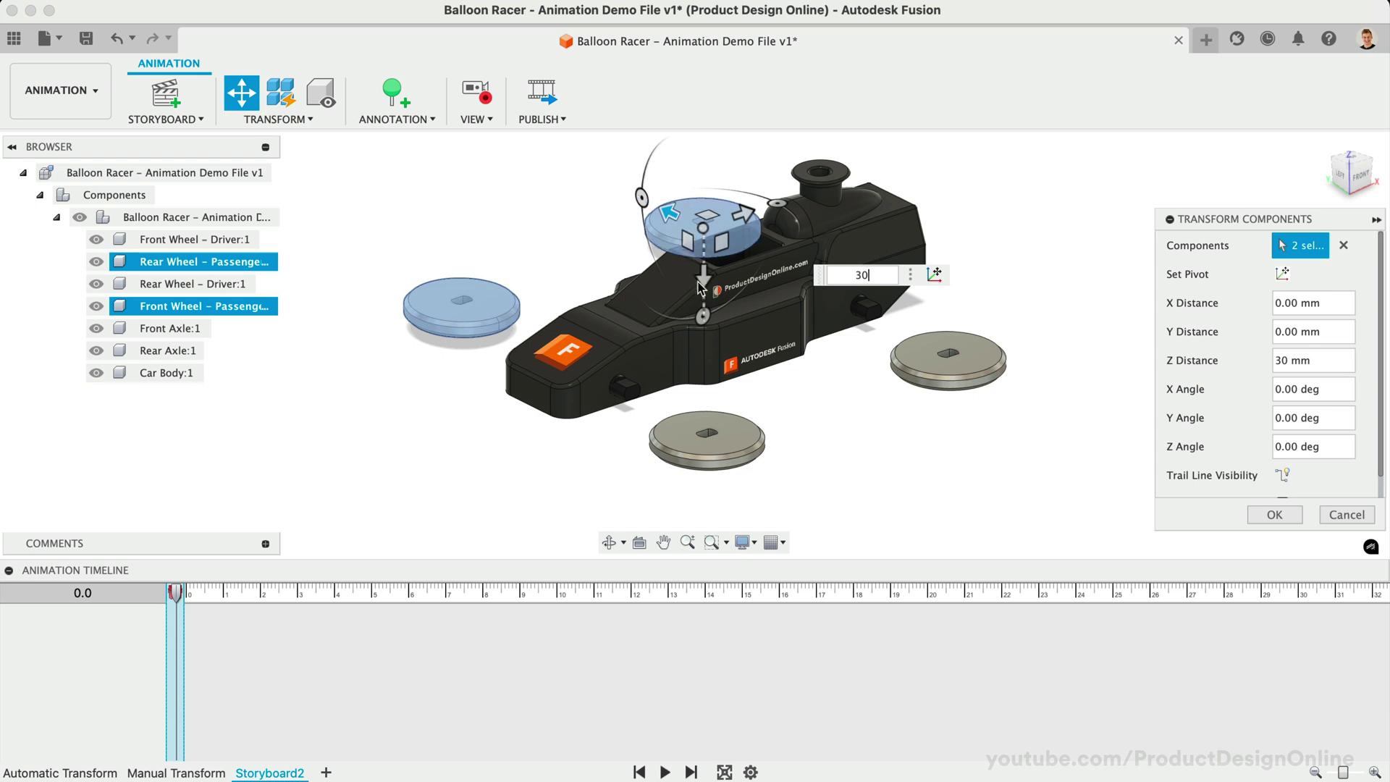
Set the Y distance of the two passenger-side wheels to 3 mm and apply their transform.
left_click_drag(703, 277, 699, 297)
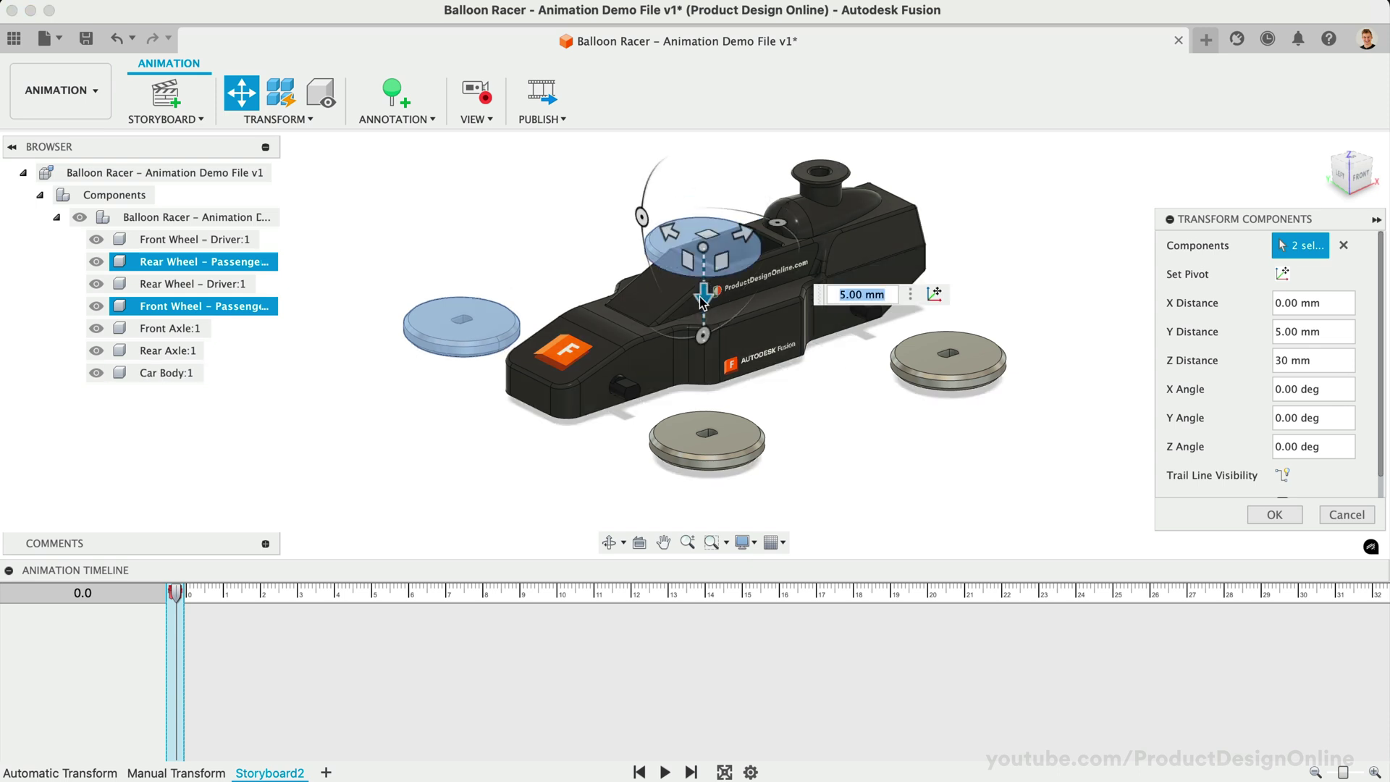
type("3")
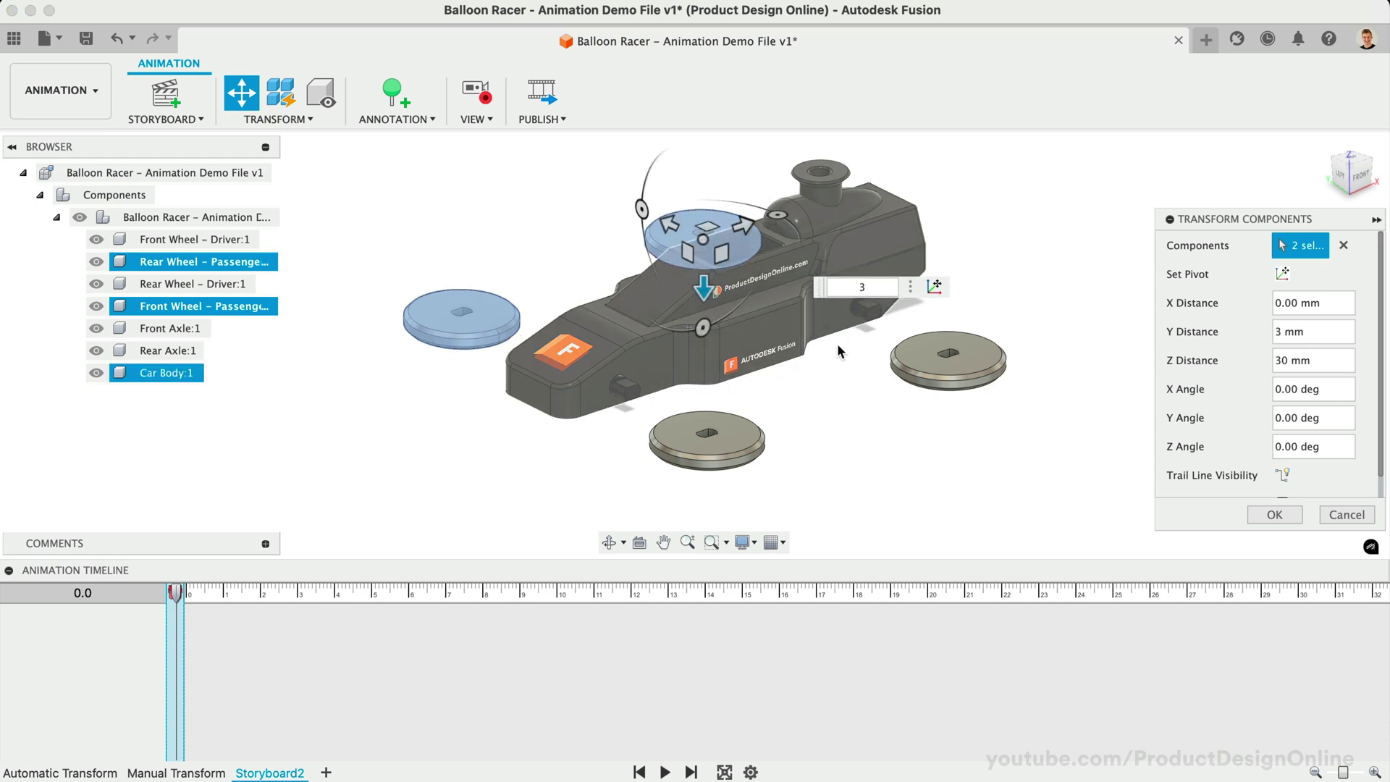
left_click(1266, 520)
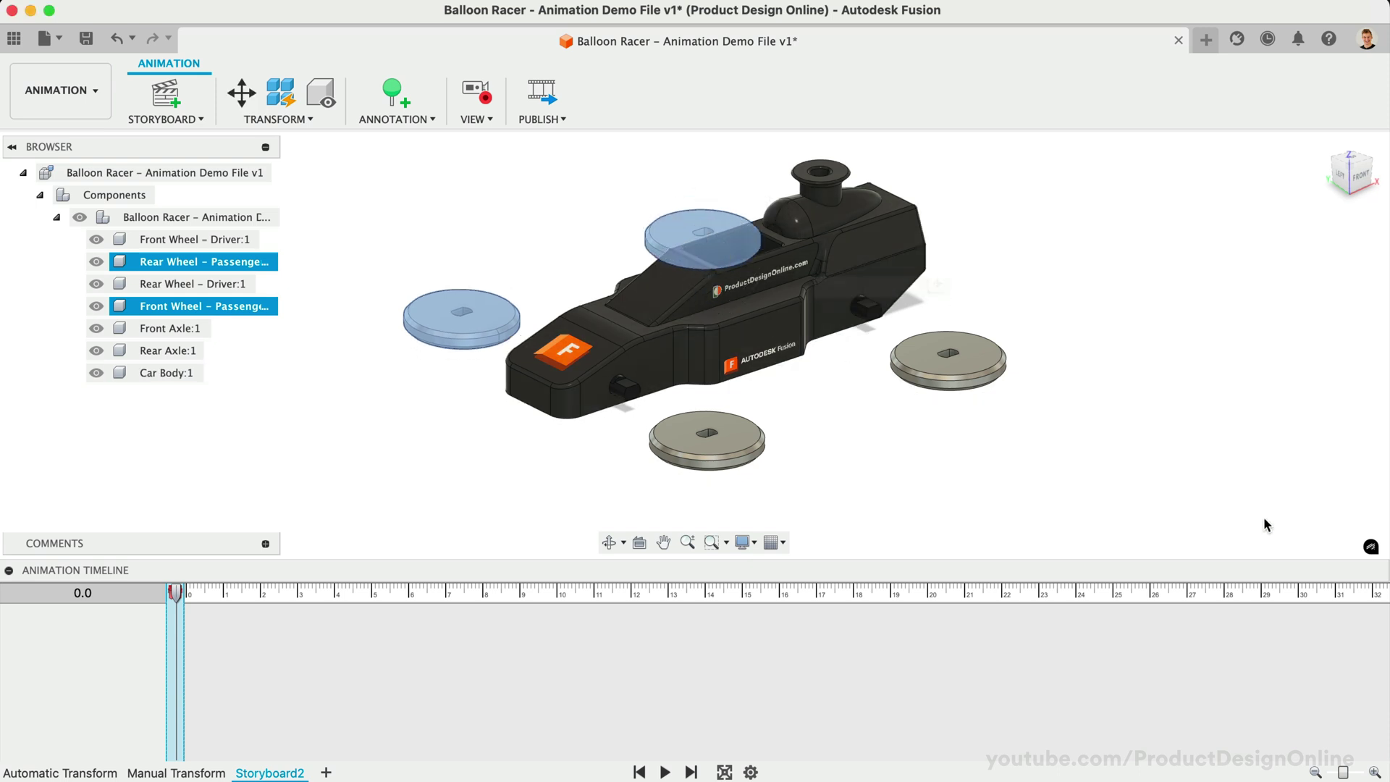
Transform both axles out of the car body to lie flat beside the driver-side wheels, lowered with a Z distance of -3 mm.
left_click(472, 432)
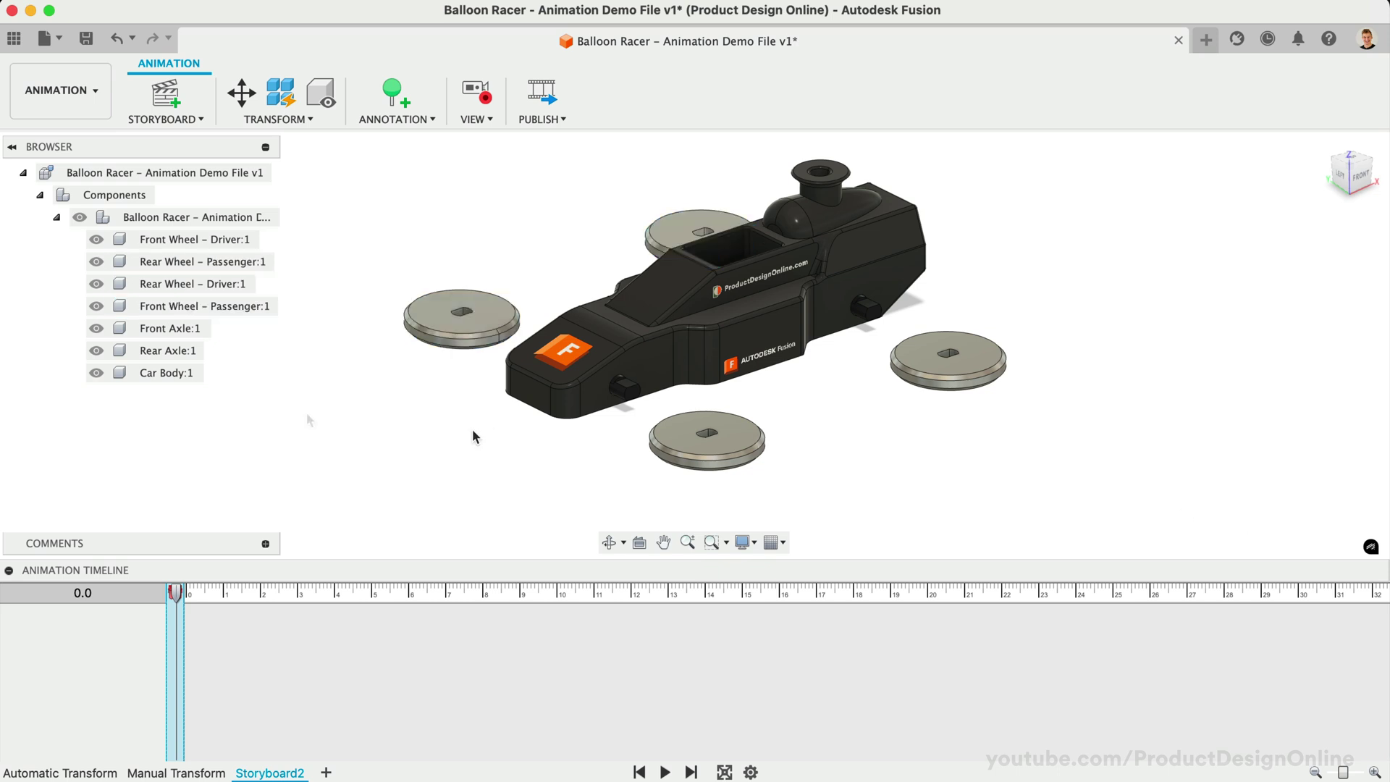
left_click(173, 328)
left_click(171, 350, "shift")
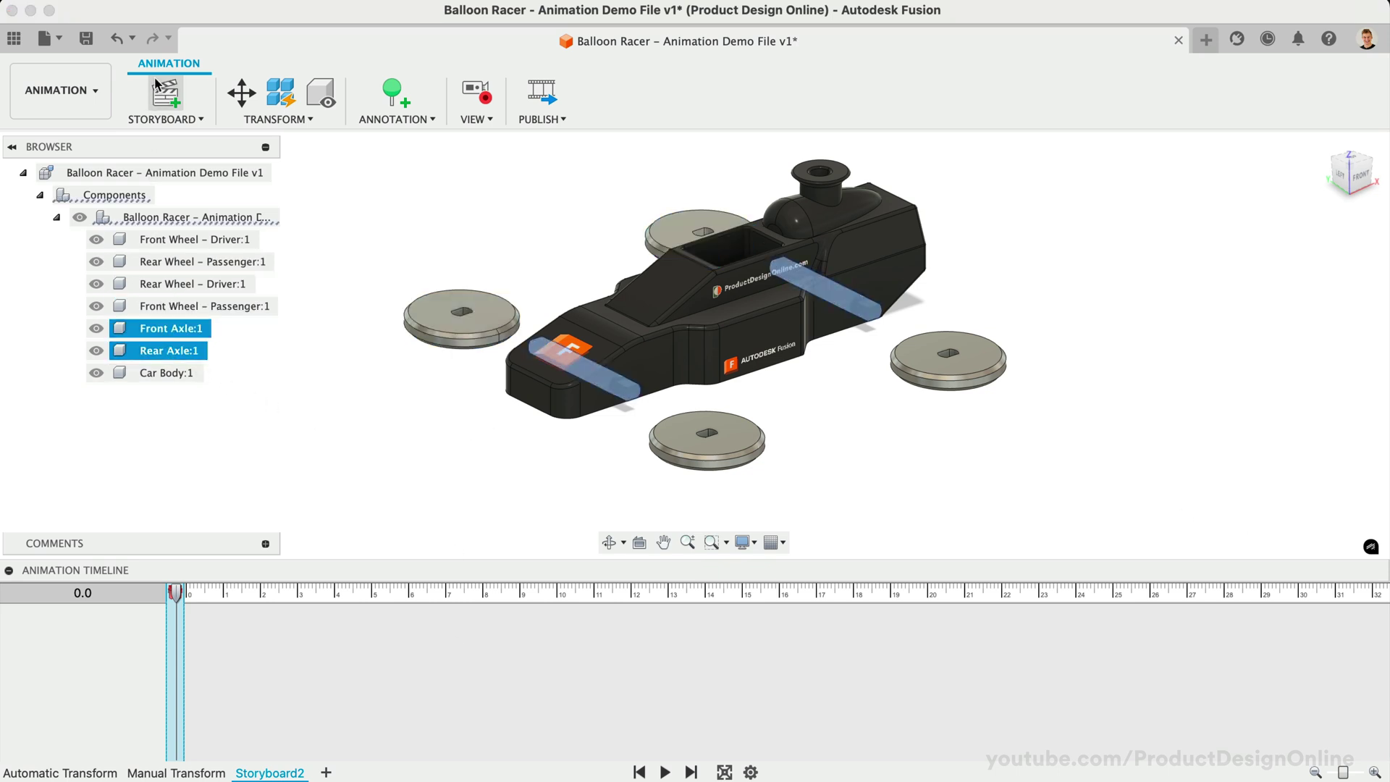
left_click(239, 89)
left_click_drag(793, 281, 1027, 423)
left_click_drag(1077, 368, 1075, 385)
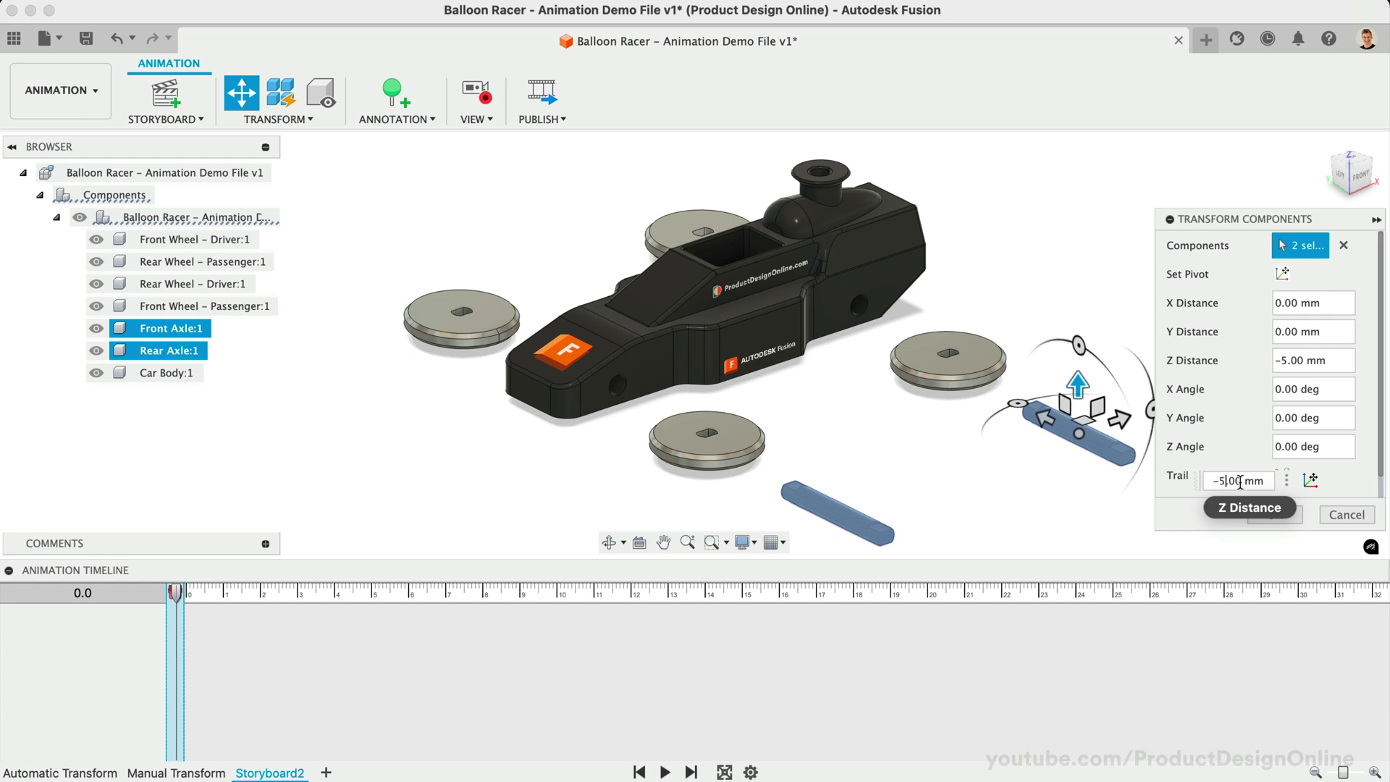
key("BackSpace")
type("3")
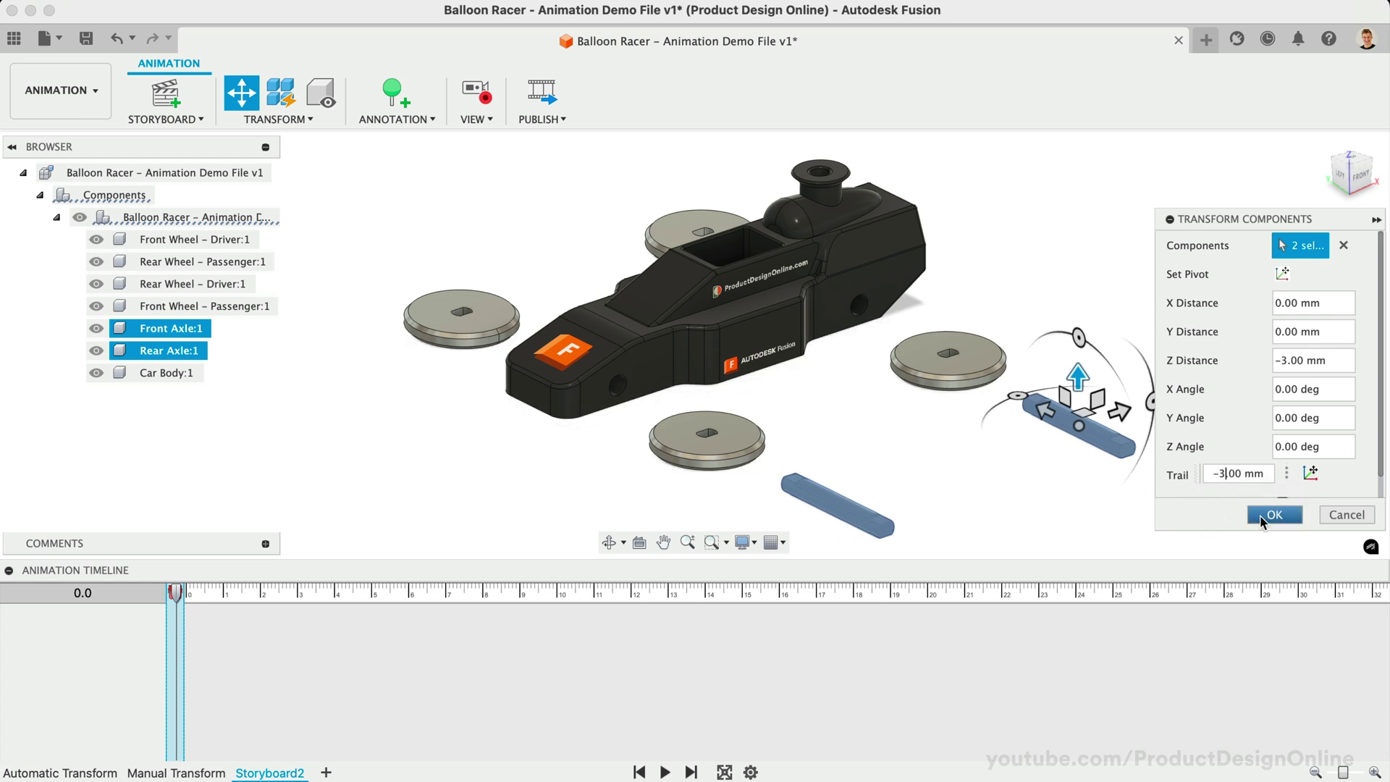
left_click(1263, 519)
left_click(563, 467)
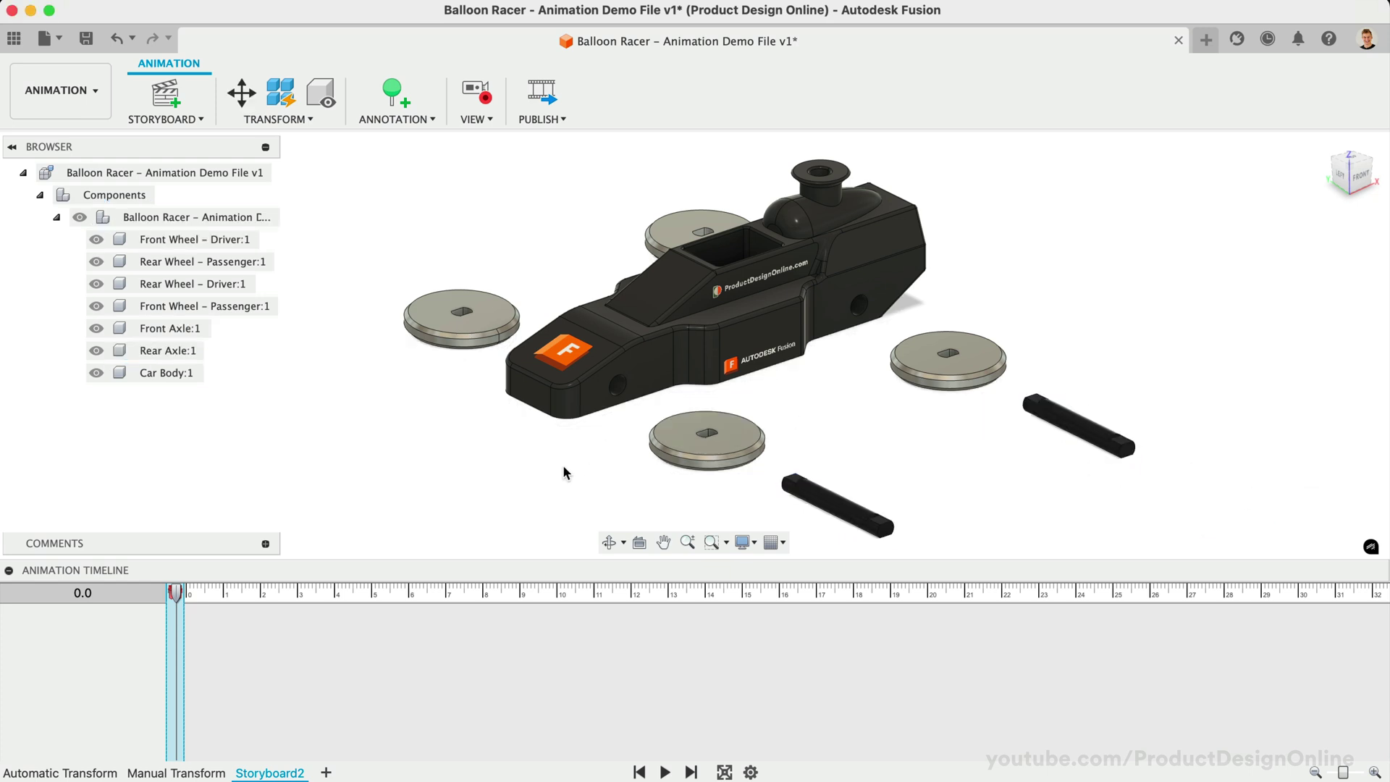
Try restoring both axles to their home positions in the scratch zone, and undo the restore.
left_click(278, 119)
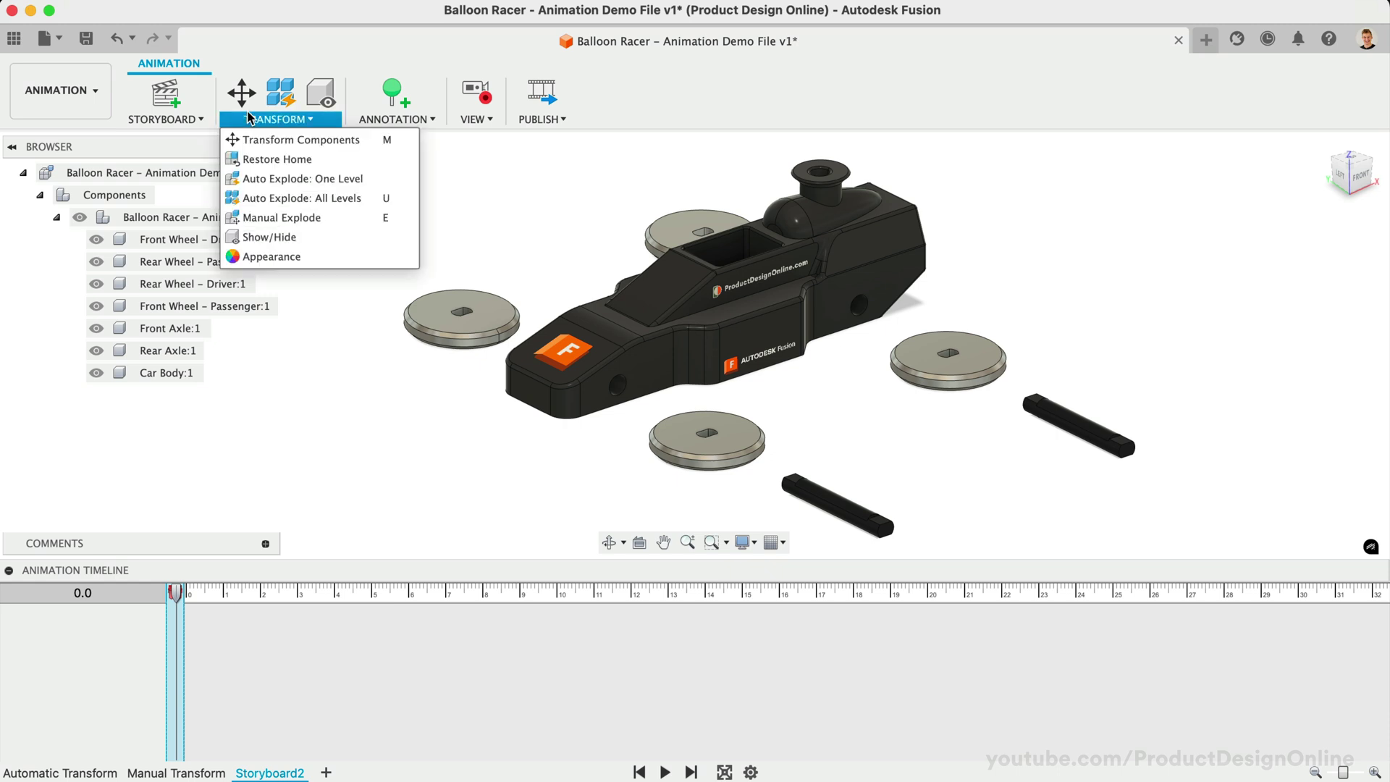
left_click(267, 162)
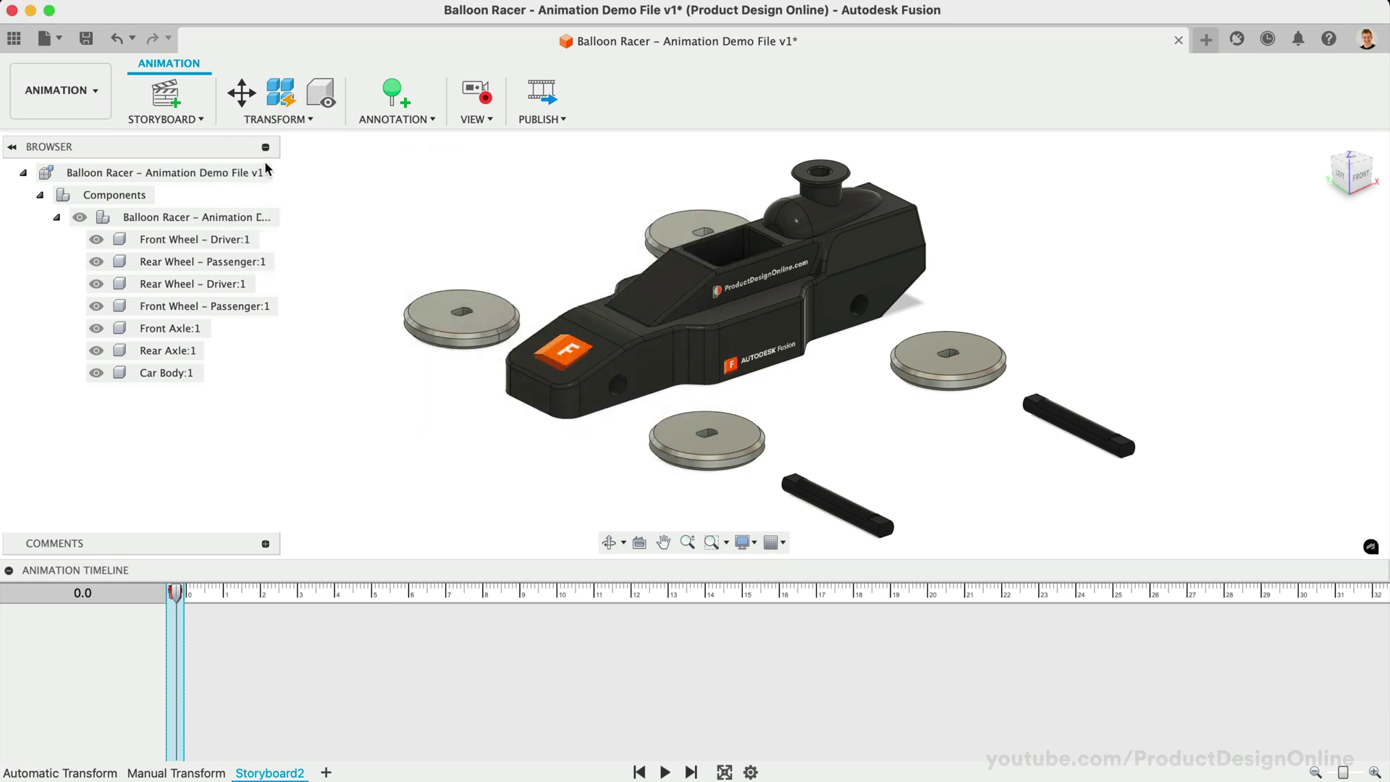
left_click(166, 330)
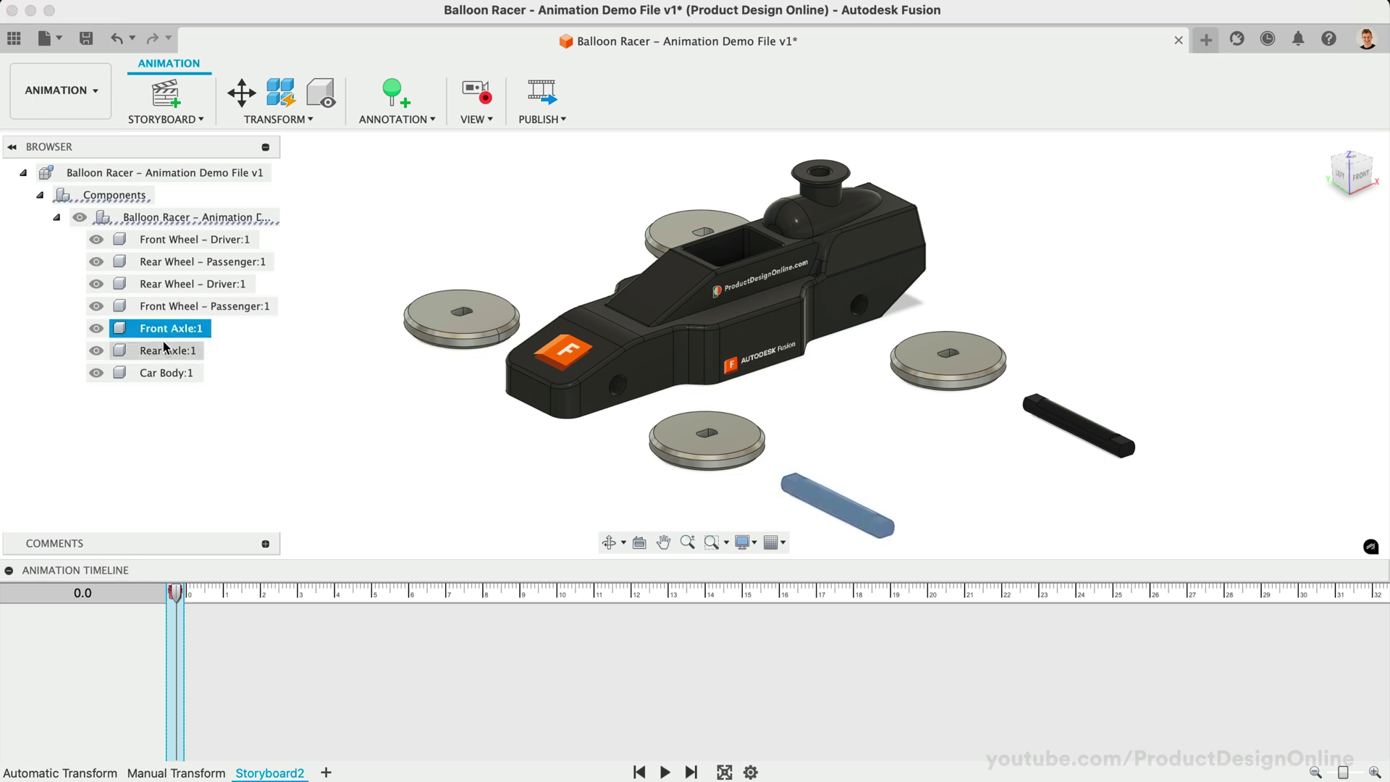
left_click(162, 351, "shift")
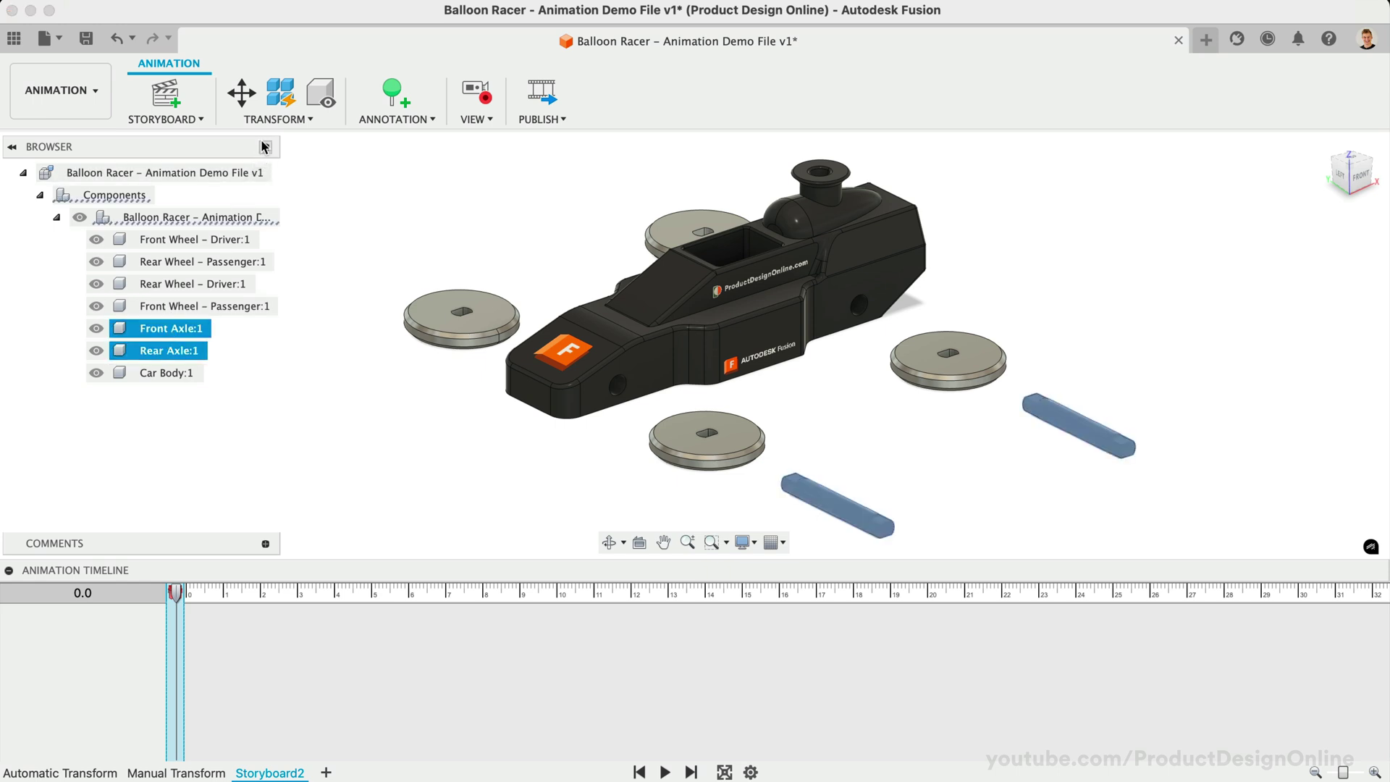
left_click(278, 119)
left_click(270, 161)
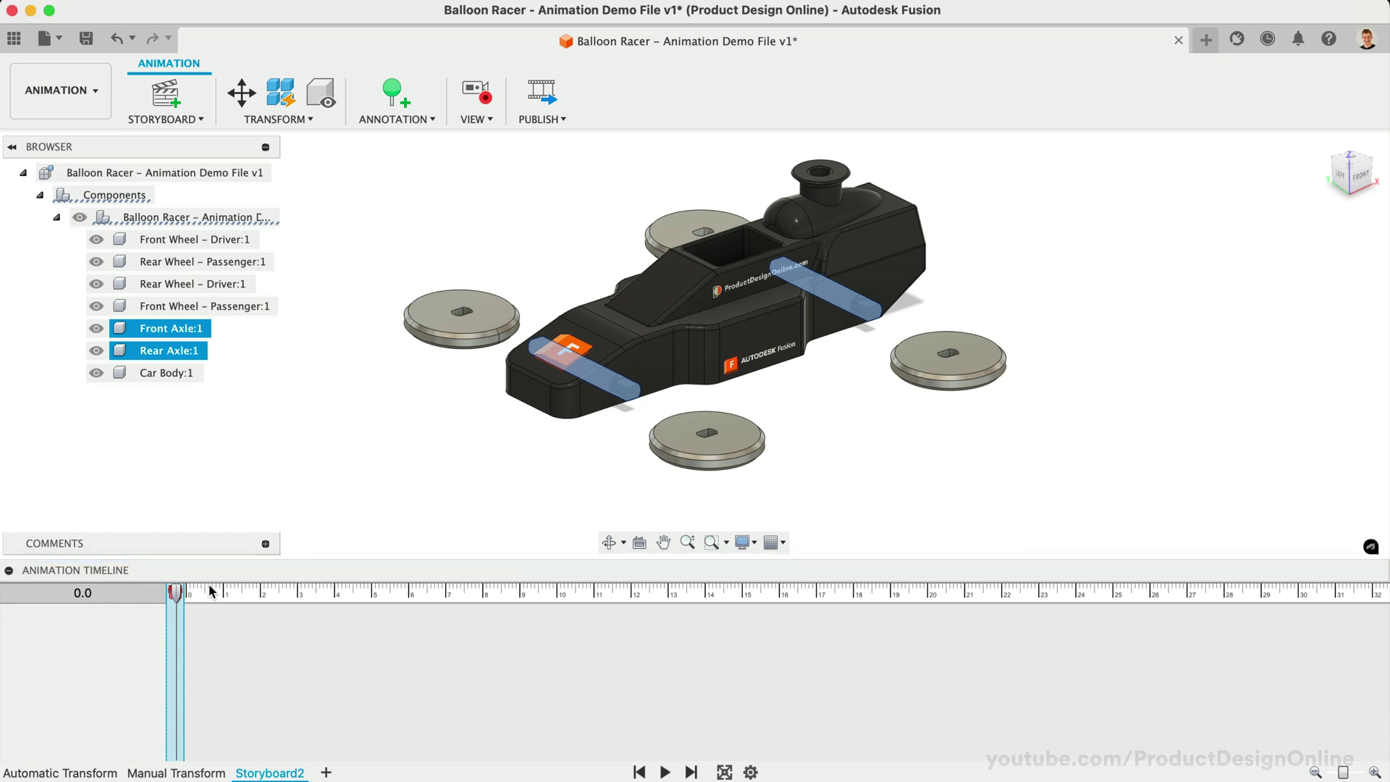
left_click(116, 38)
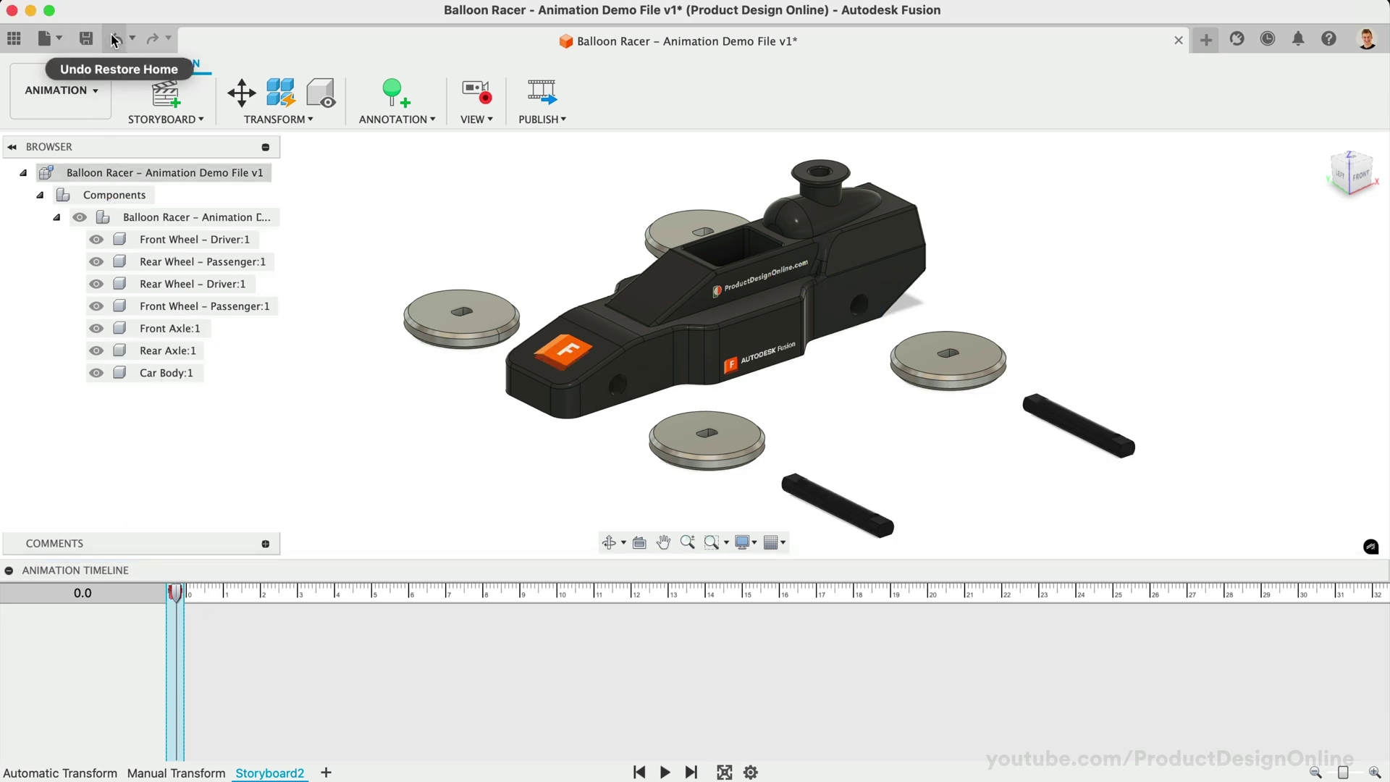
At 1 second on the timeline, restore the front and rear axles to their home positions.
left_click(225, 596)
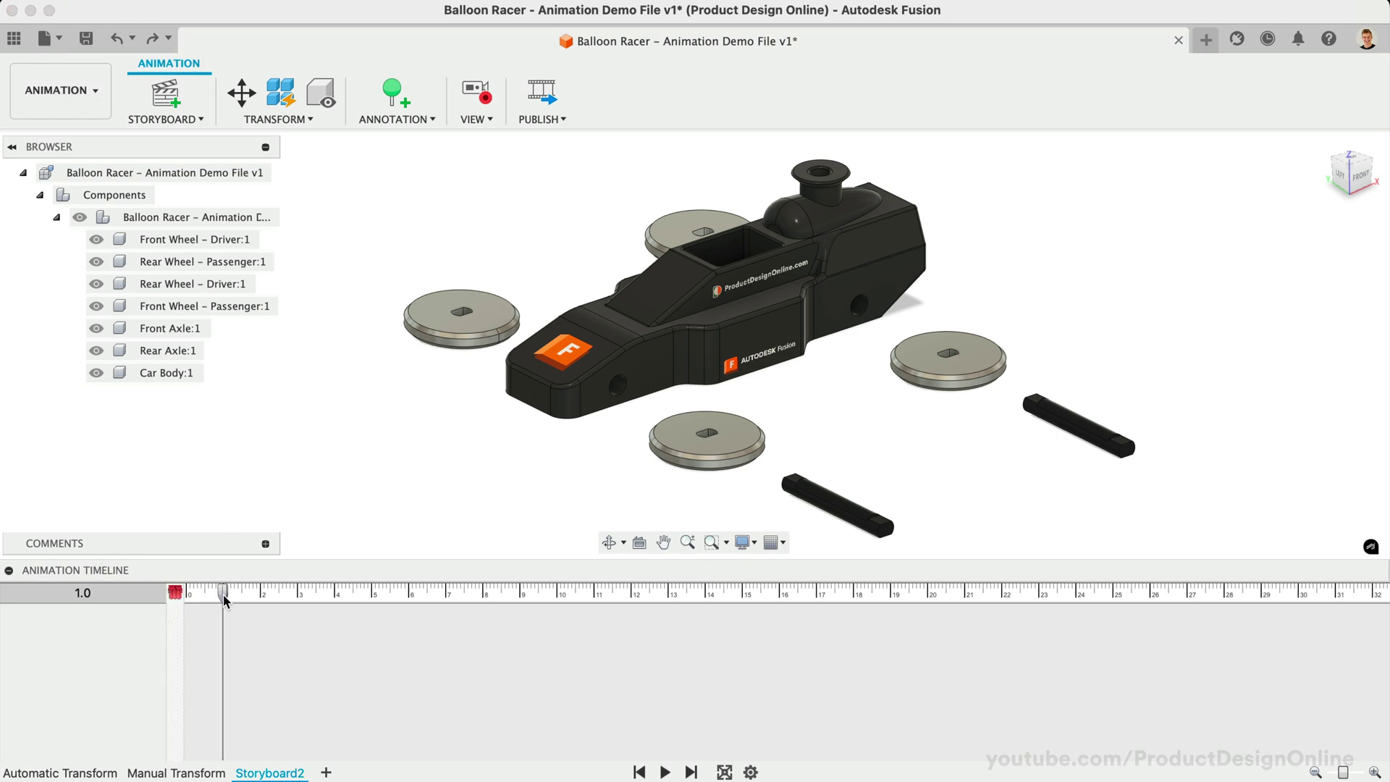
left_click(168, 350)
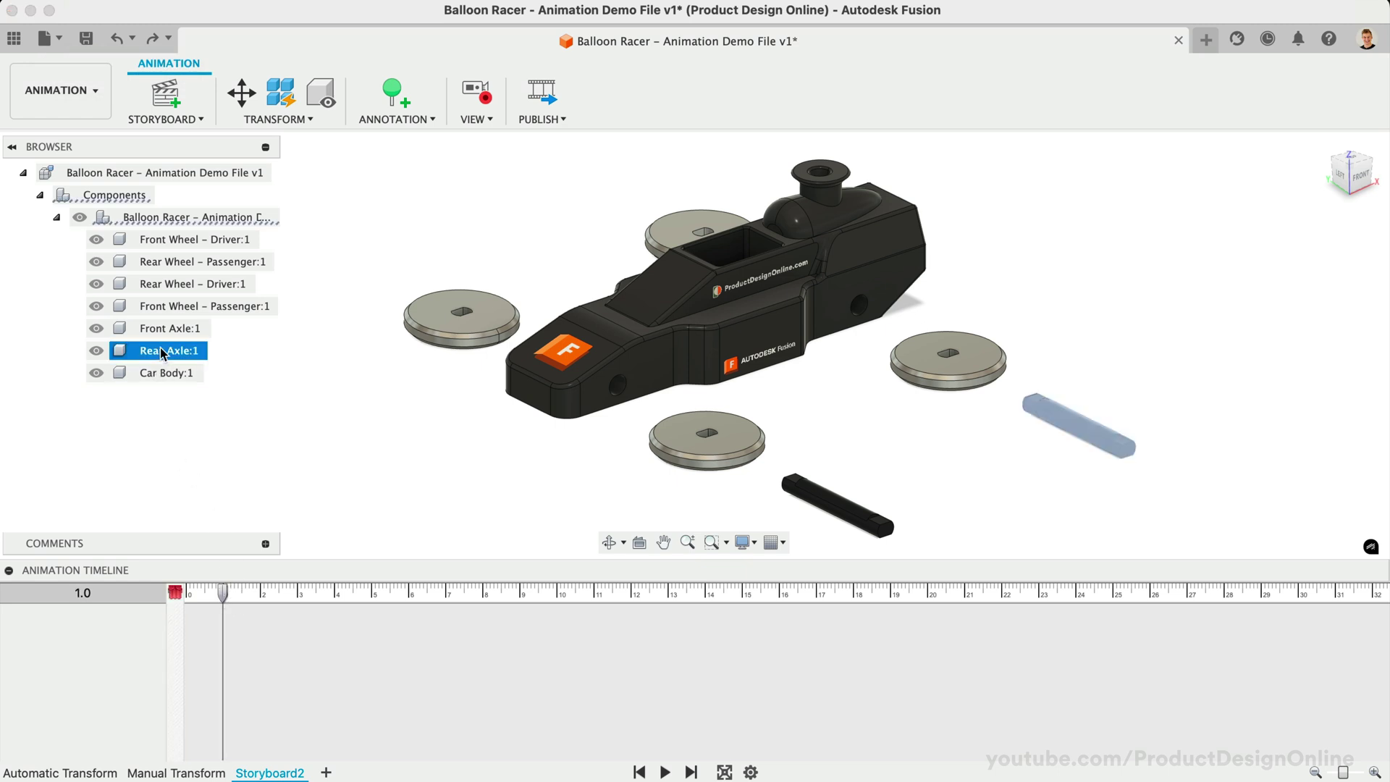
left_click(170, 328, "shift")
left_click(265, 120)
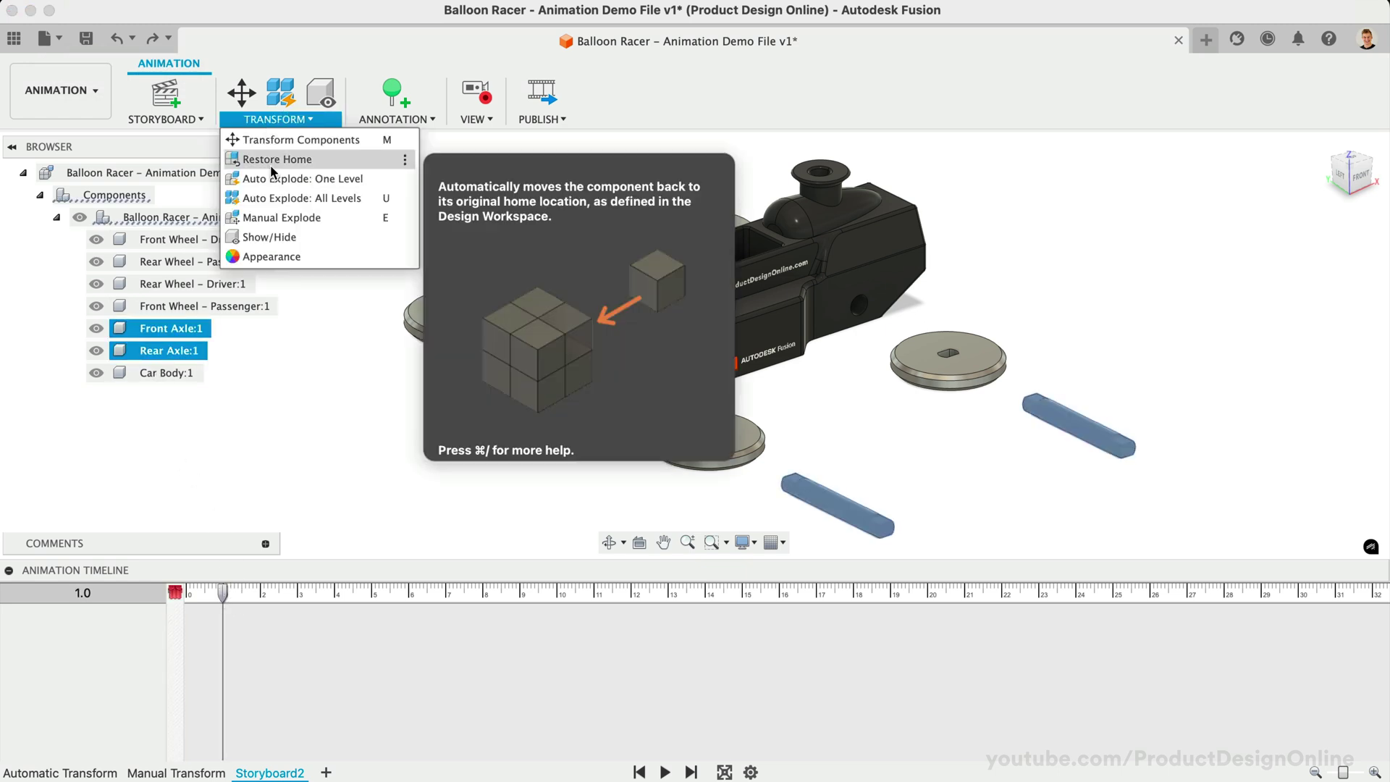
left_click(275, 160)
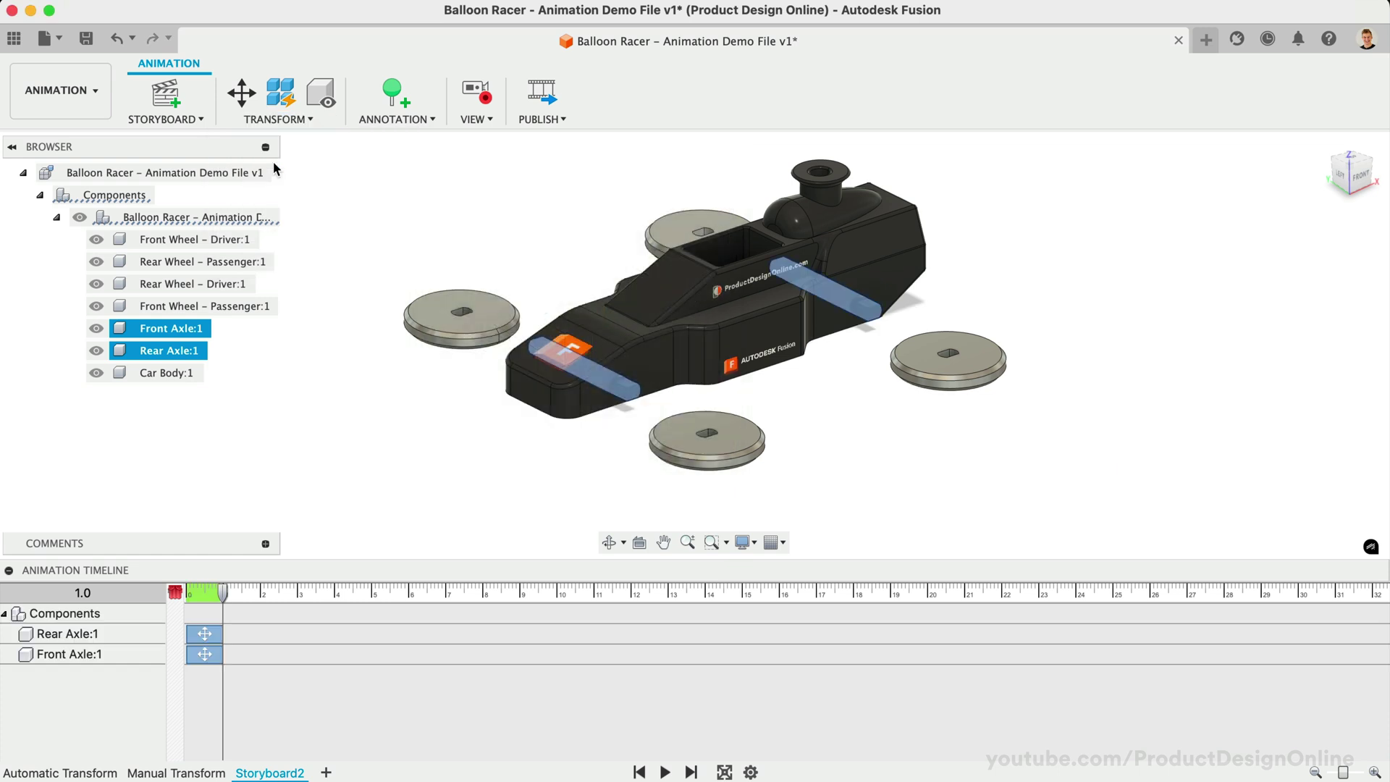
Preview the axle animation and shift the Rear Axle move to run from 1 to 2 seconds, replaying the storyboard.
left_click(665, 773)
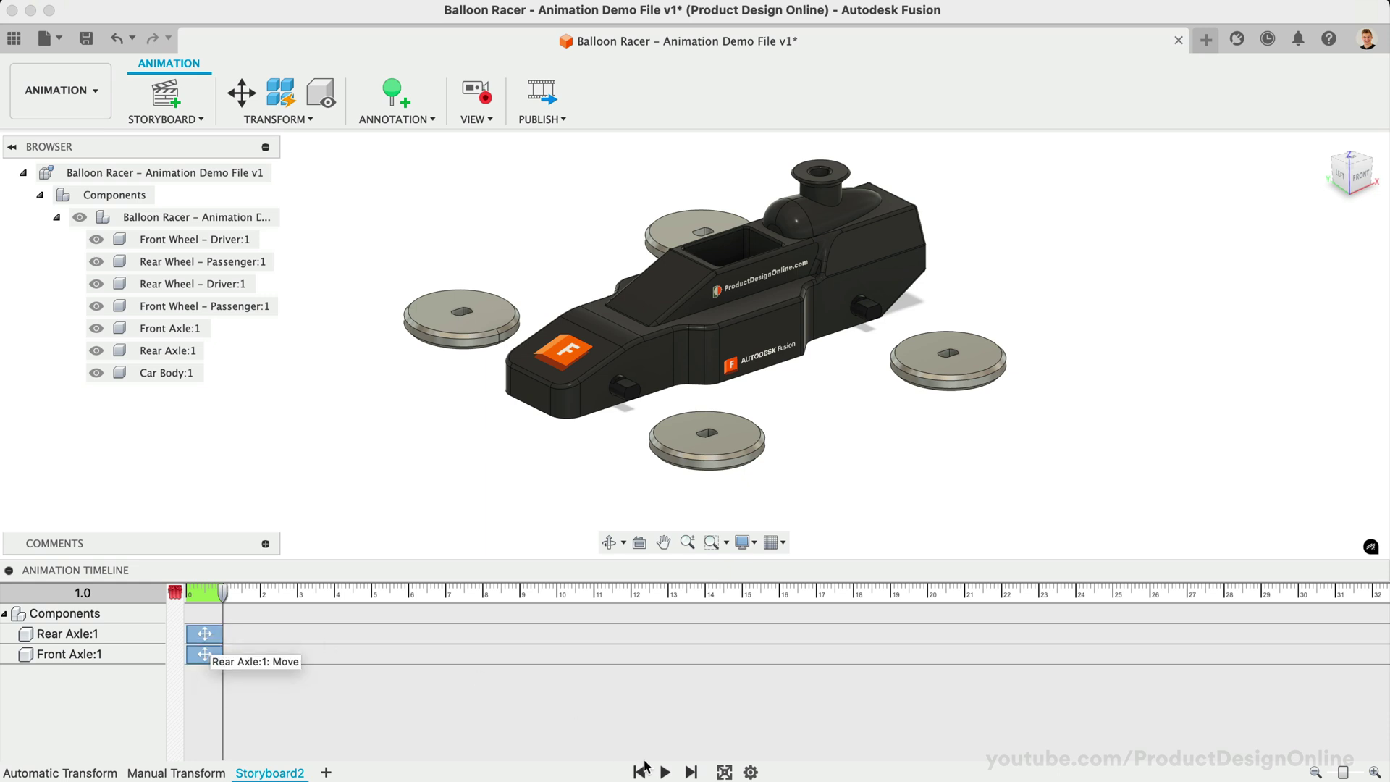
left_click(664, 773)
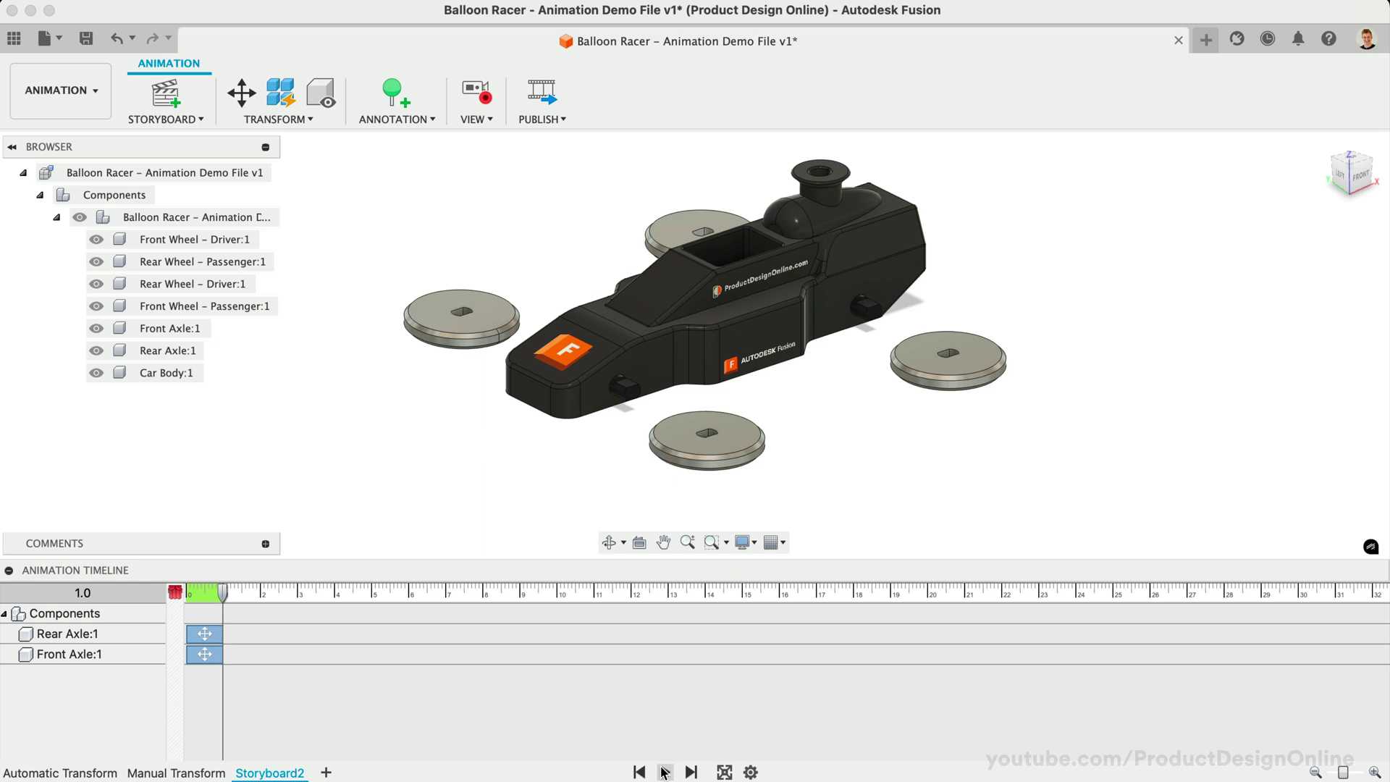
left_click(665, 773)
left_click_drag(207, 630, 244, 631)
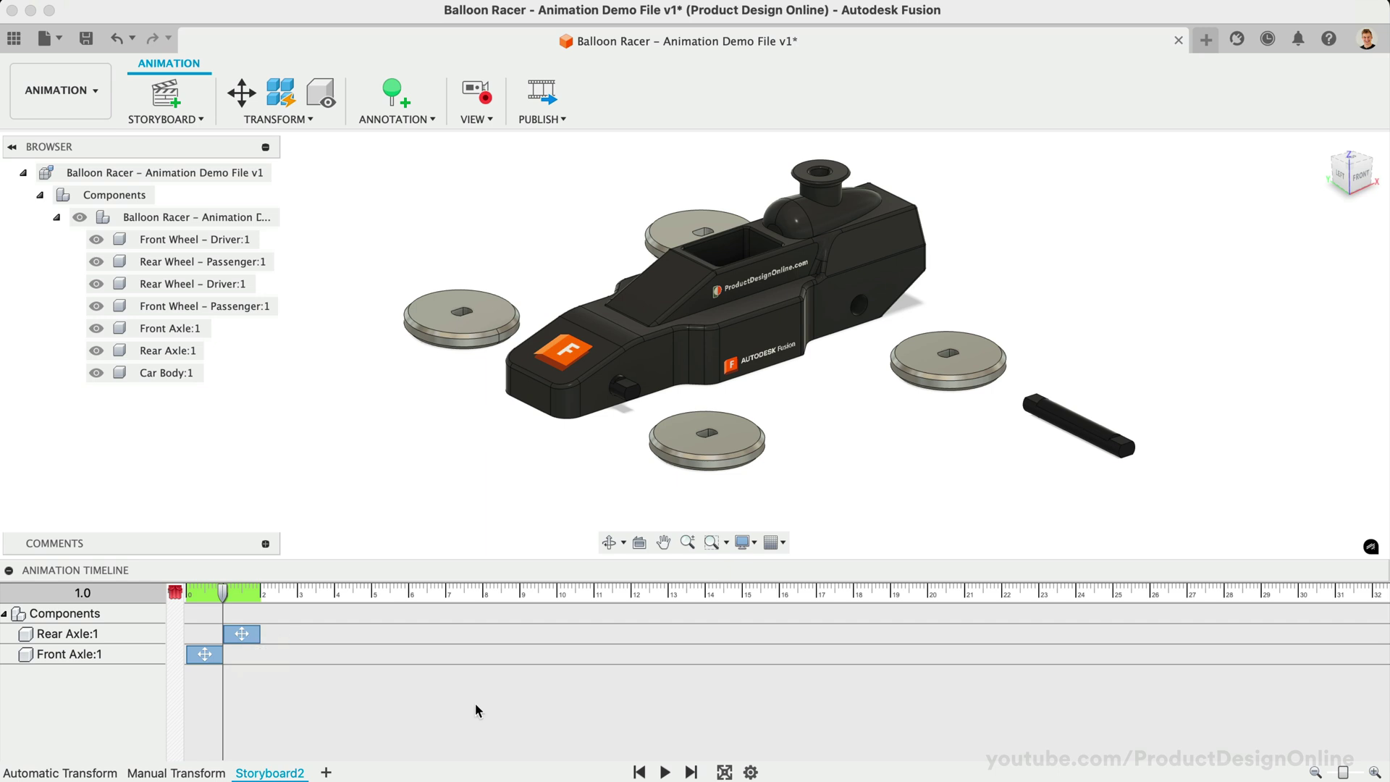
left_click(666, 774)
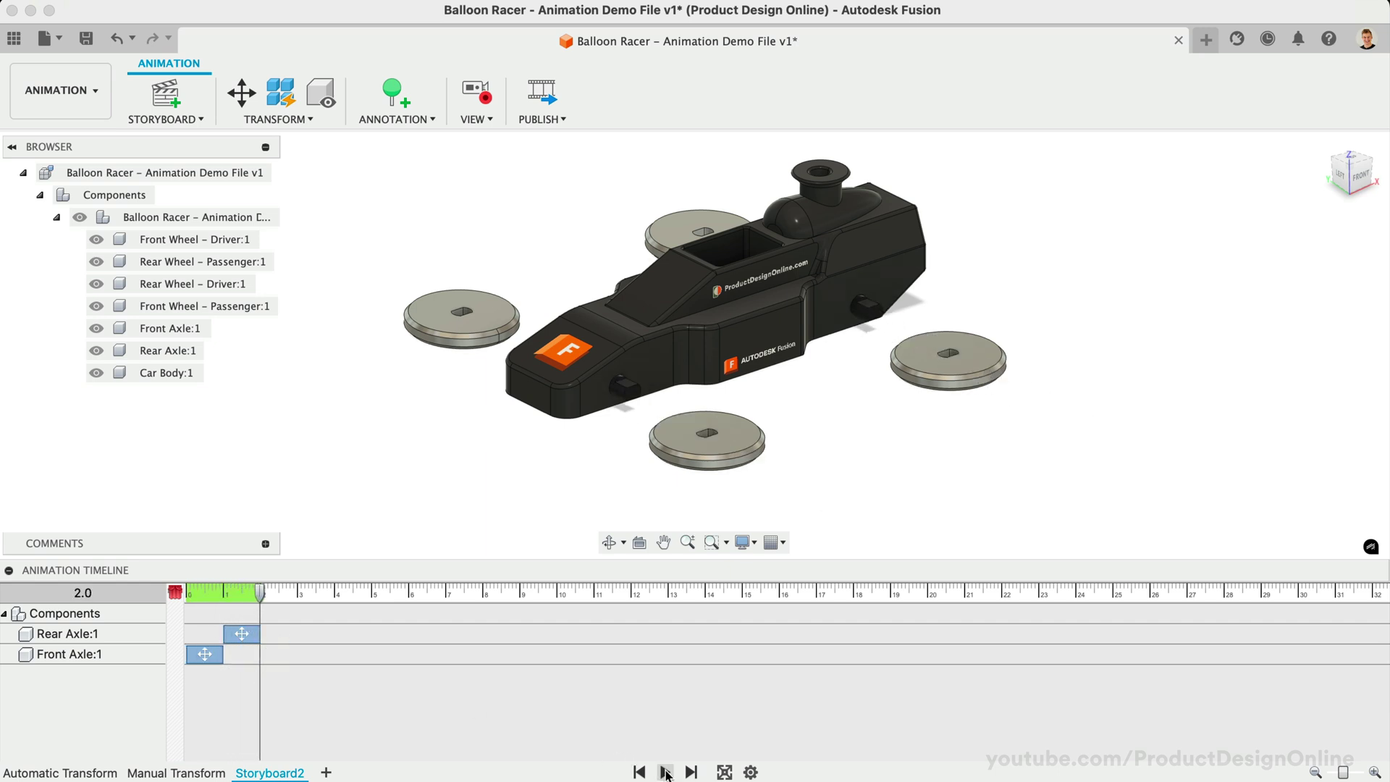
With the playhead at 2 seconds, restore all four wheels to their home positions on the car.
left_click(171, 307)
left_click(169, 239, "shift")
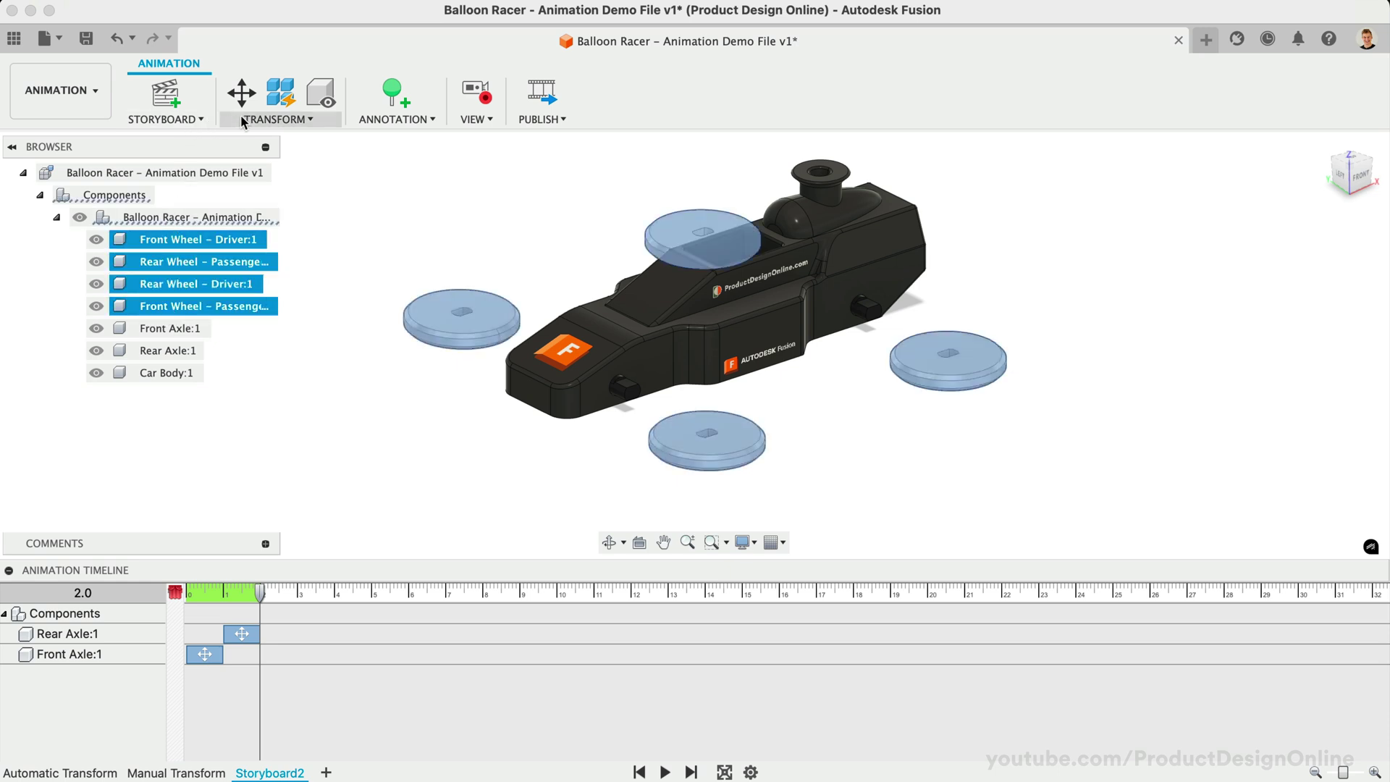
left_click(268, 120)
left_click(262, 159)
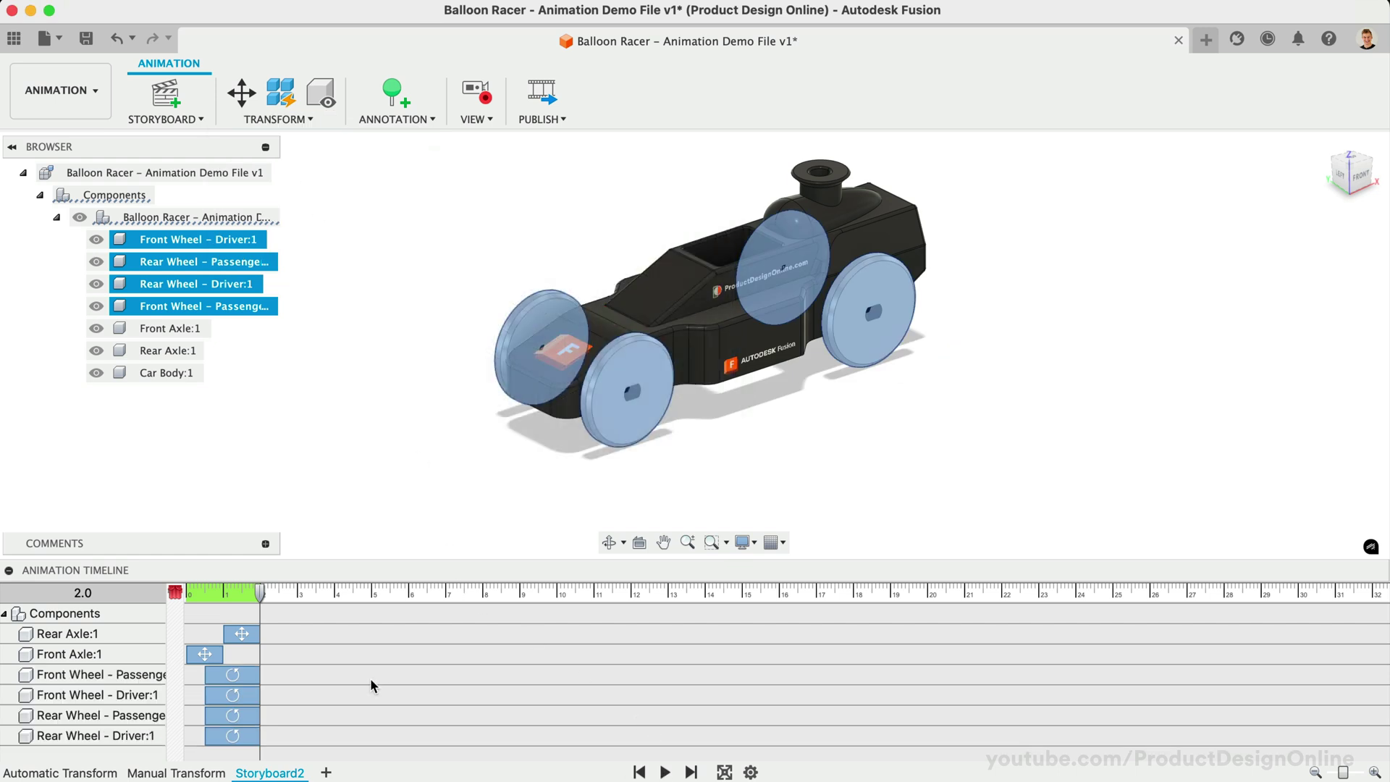
Shift both front-wheel actions to start at 2 seconds and both rear-wheel actions to end at 5 seconds, and play from the start.
left_click_drag(223, 675, 356, 716)
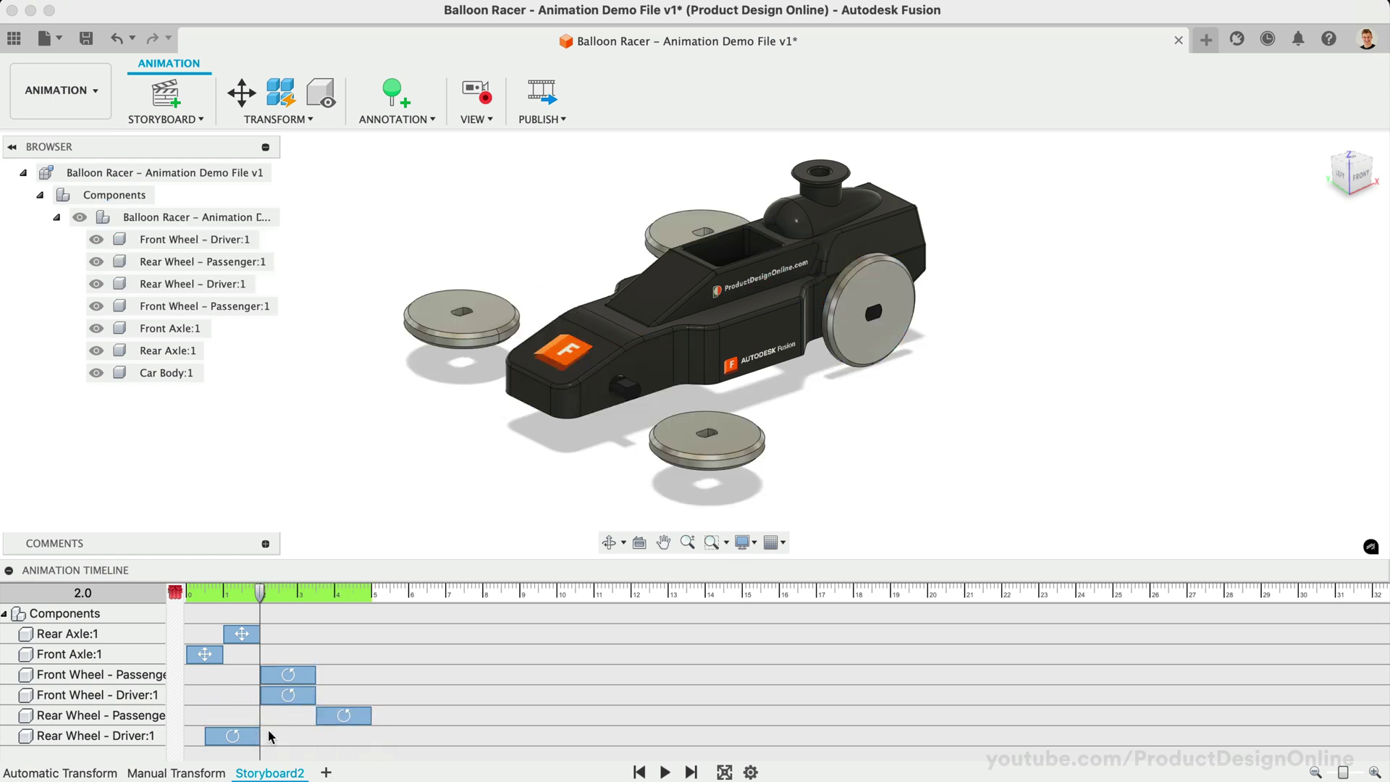
left_click_drag(233, 736, 344, 733)
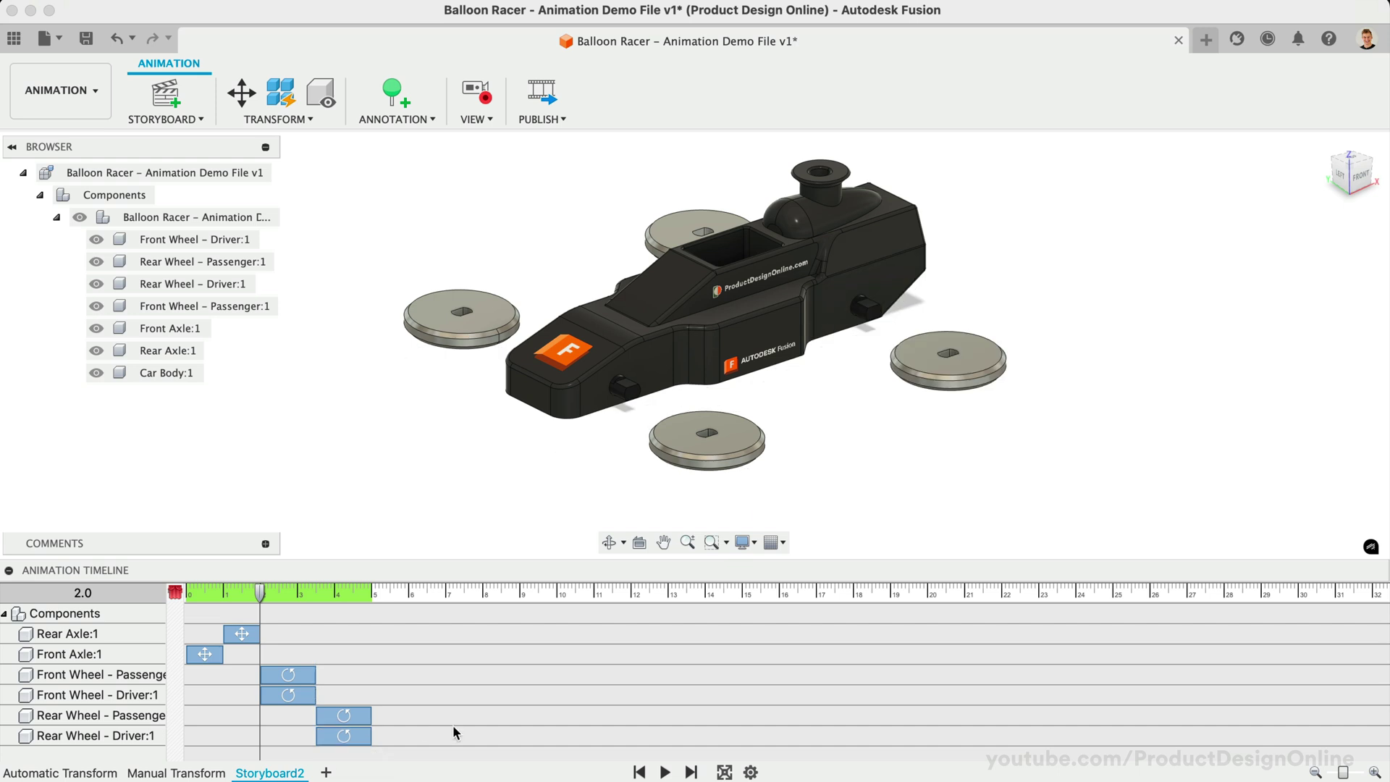
left_click(187, 594)
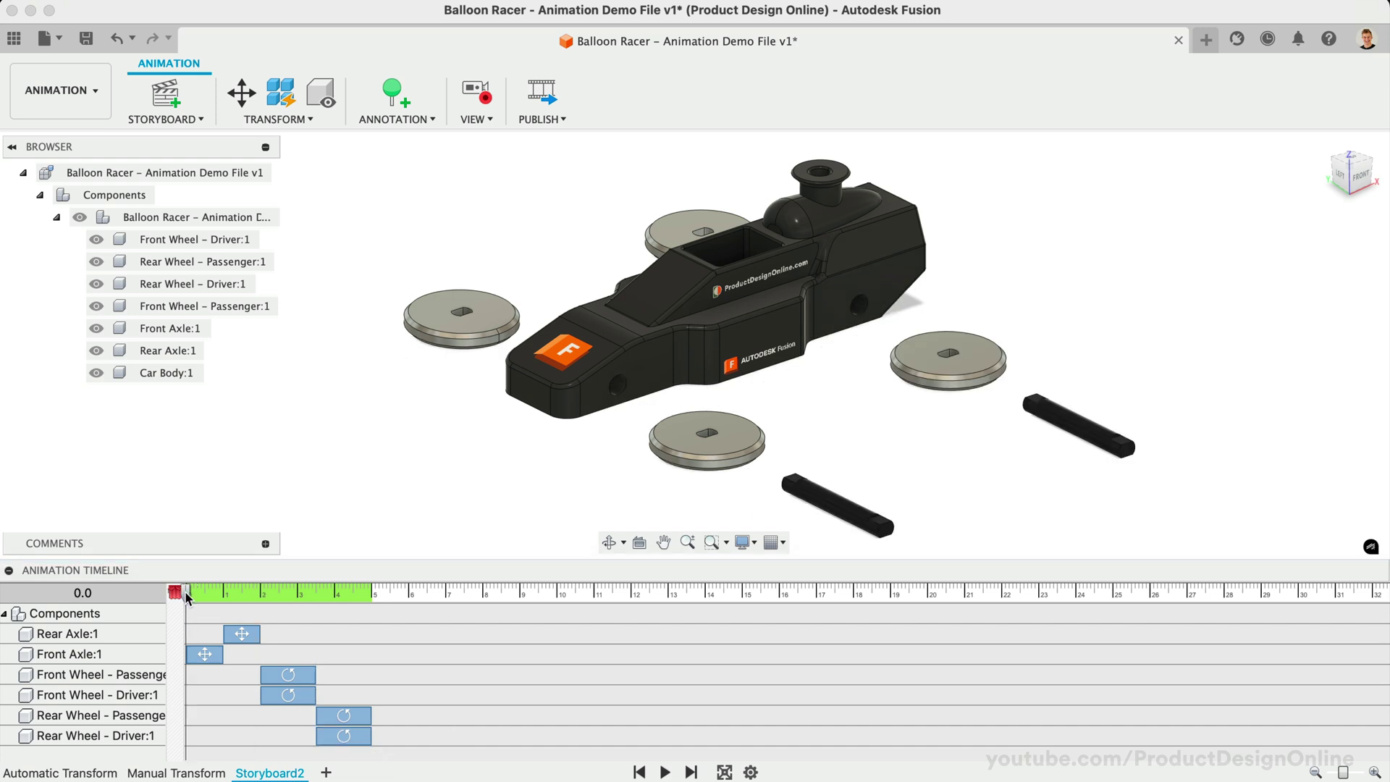
left_click(665, 772)
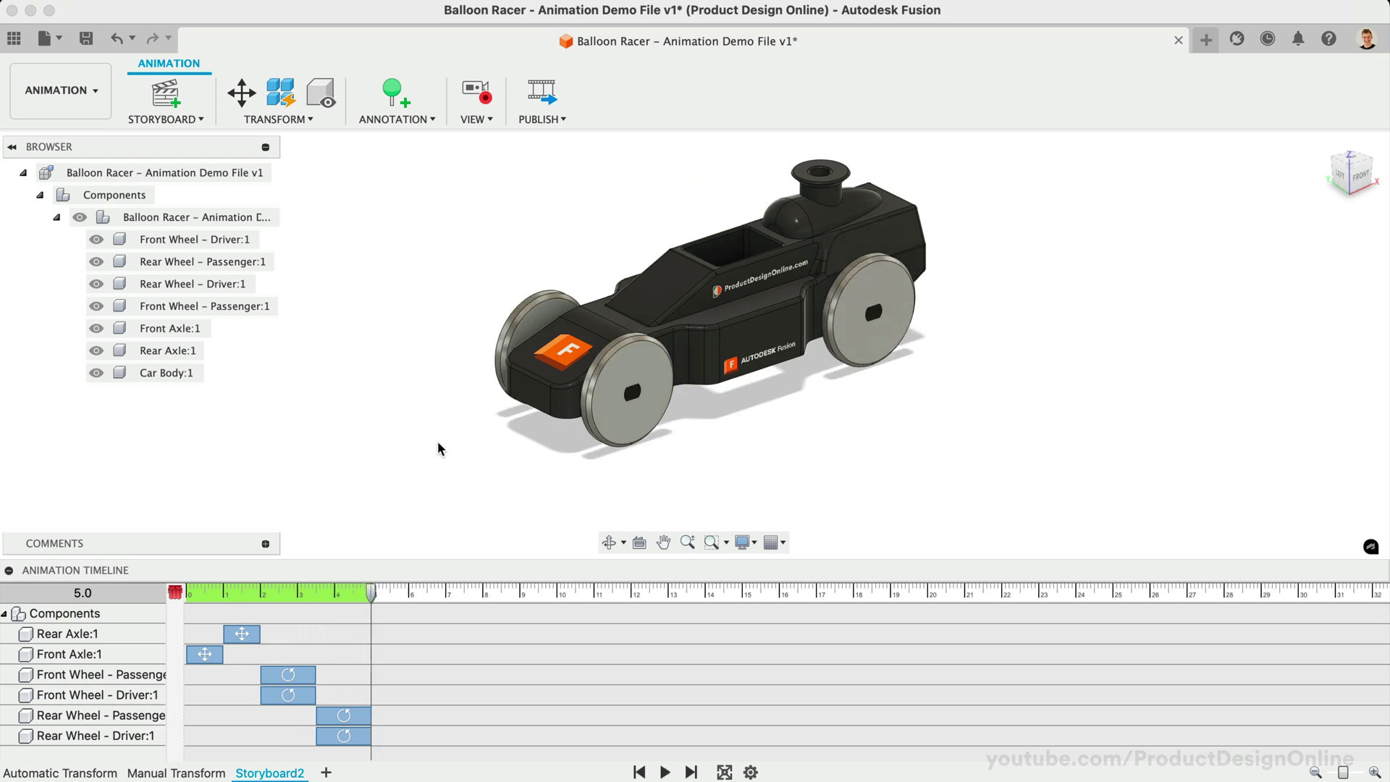
Record a closer camera view of the assembled car at 5 seconds and play the storyboard.
left_click(773, 224)
scroll(771, 219, "up", 5)
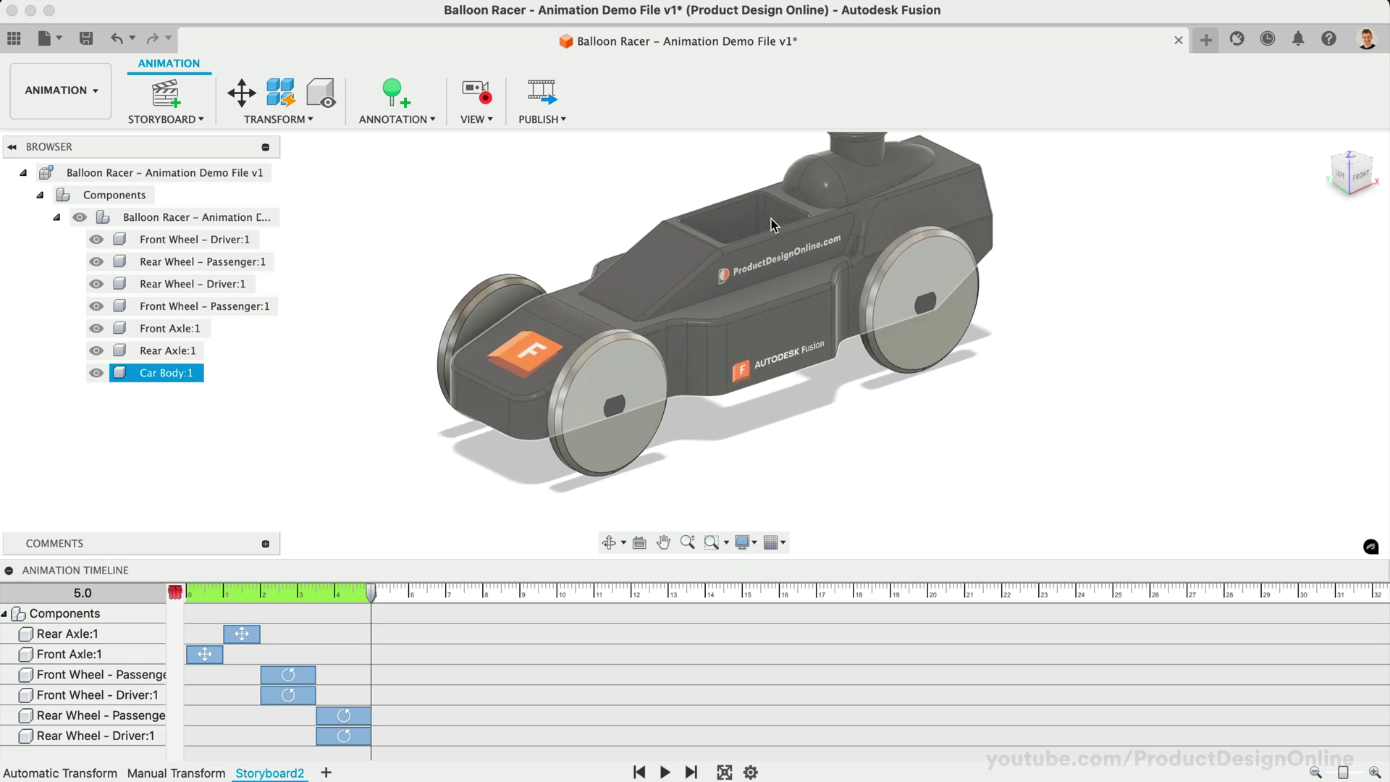
left_click(420, 424)
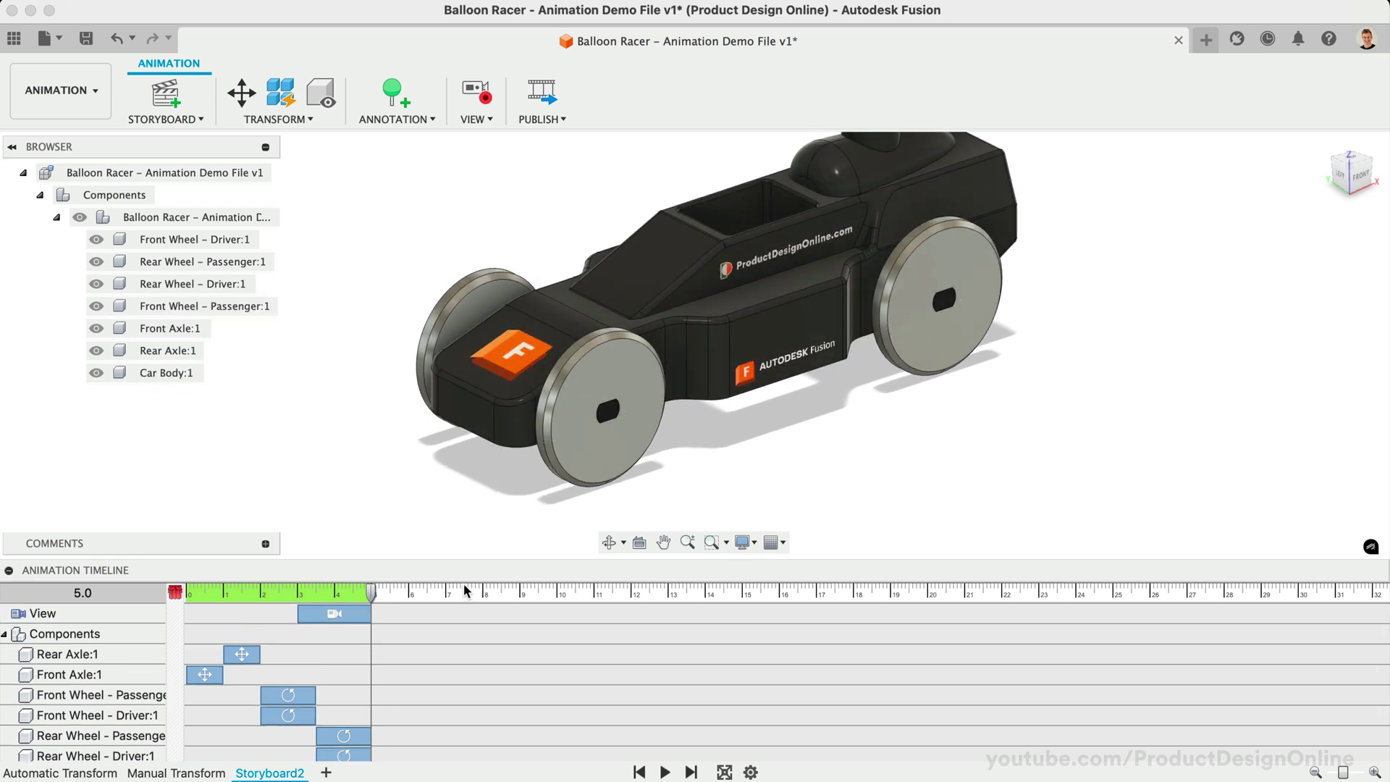
left_click(665, 772)
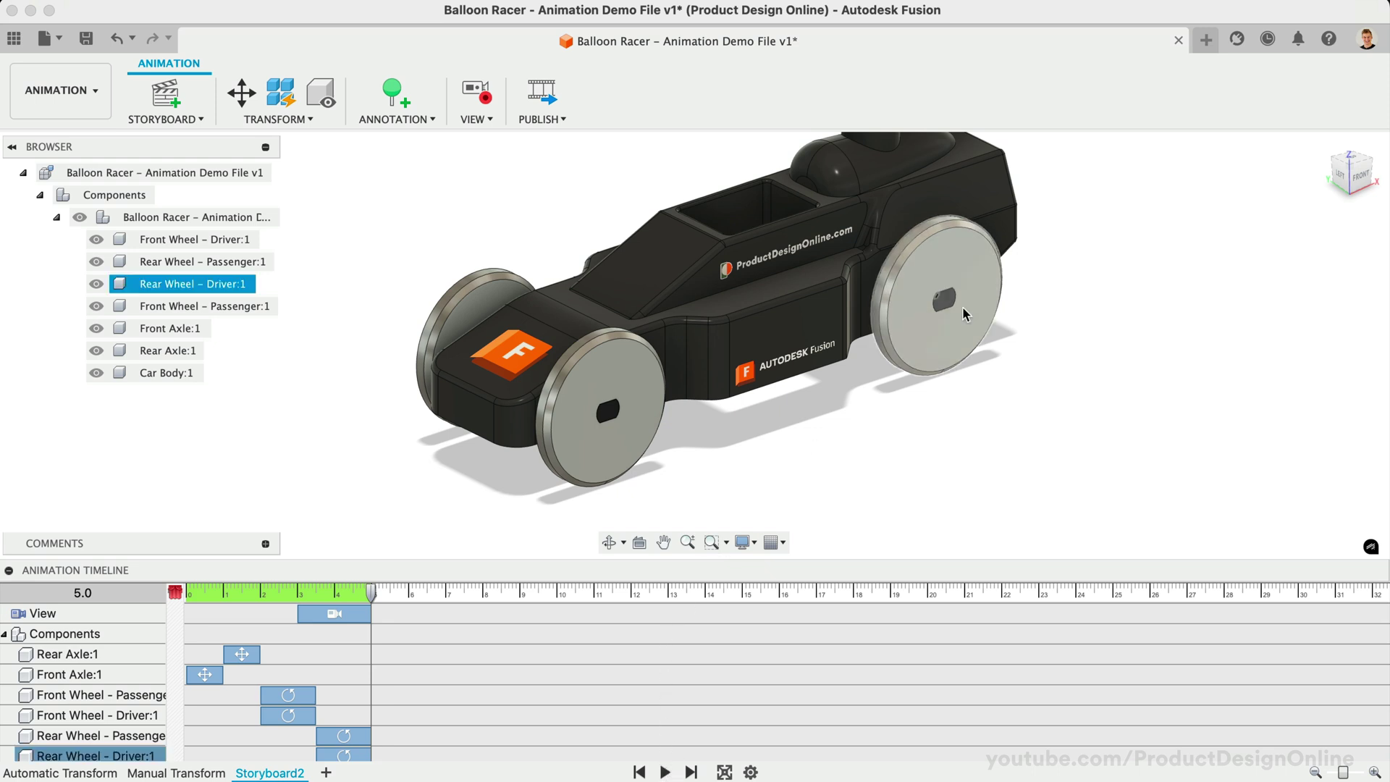
At 5 seconds, turn the camera toward the front view and move all seven components by an X distance of -900 mm.
left_click(1354, 174)
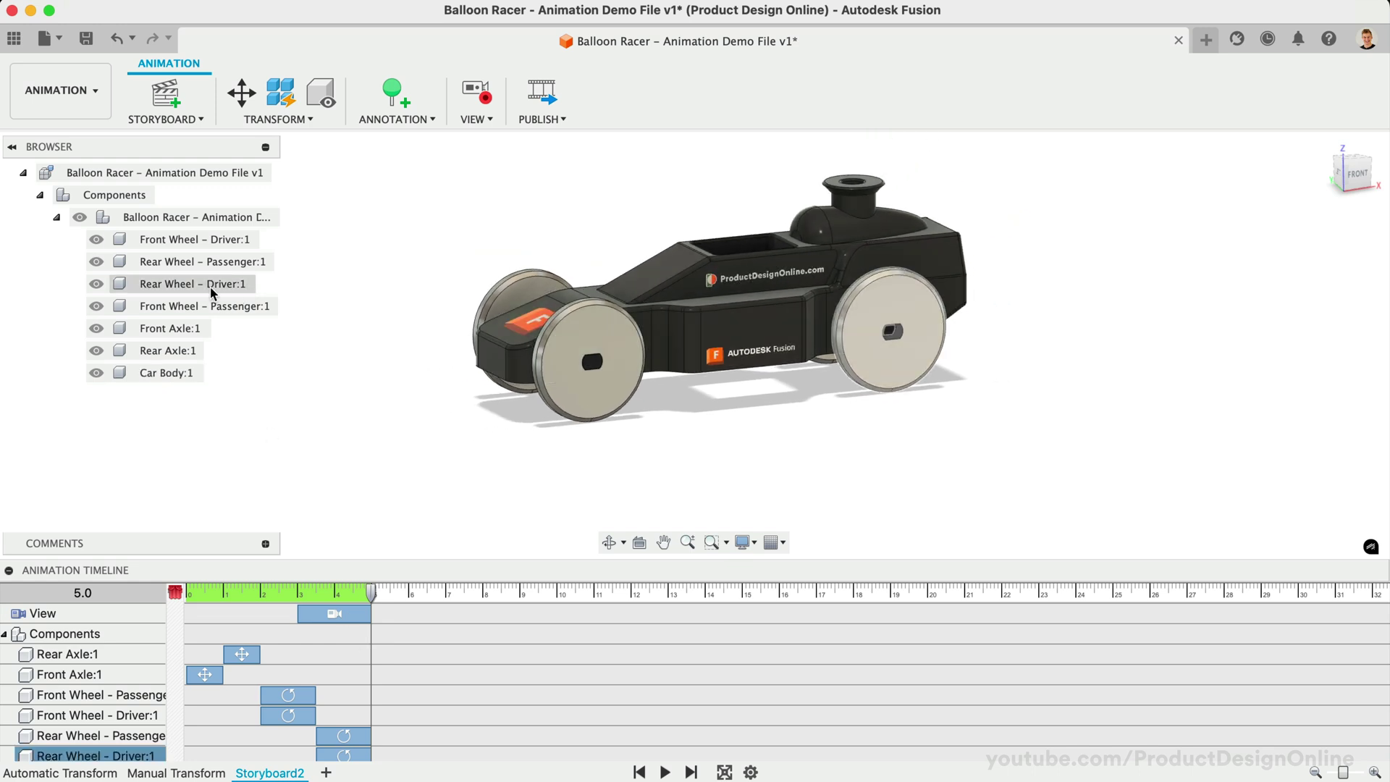
left_click(163, 373)
left_click(163, 239, "shift")
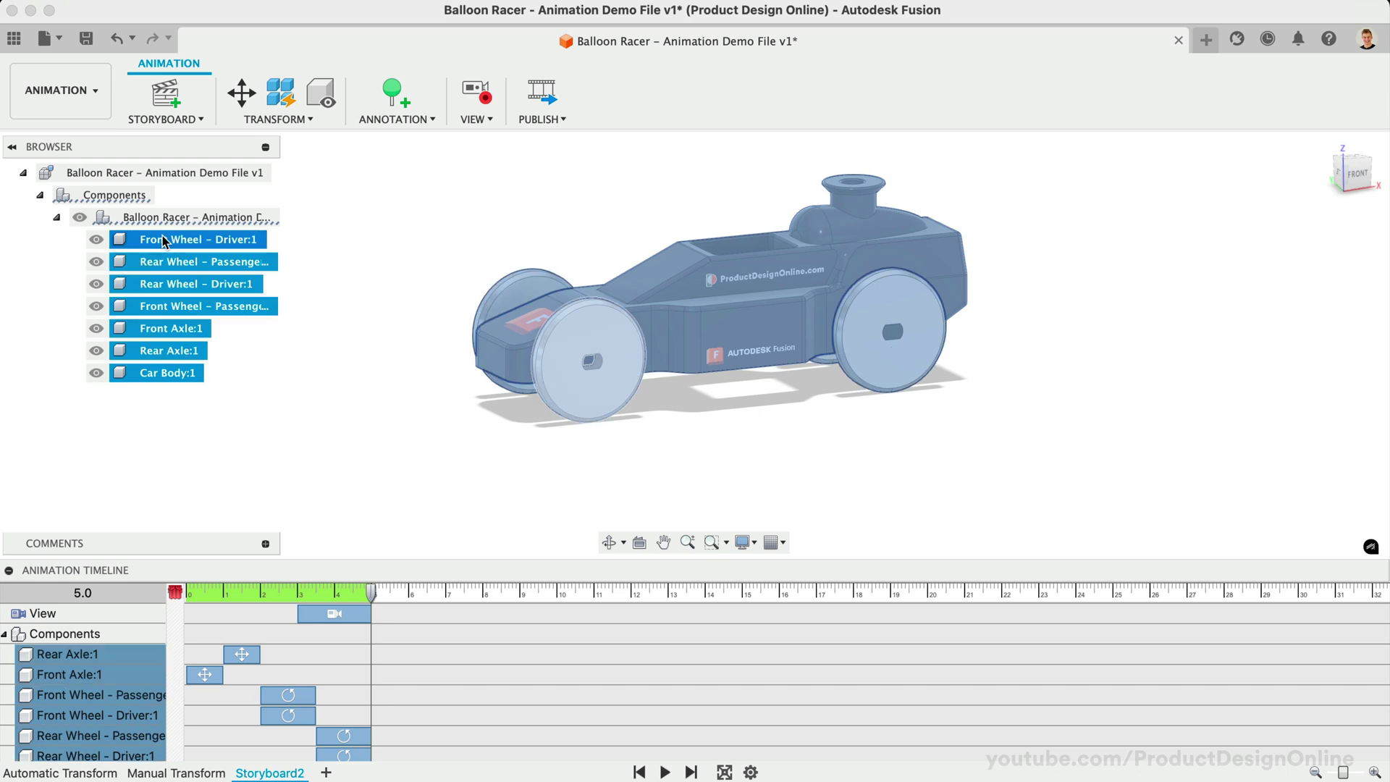
left_click(241, 92)
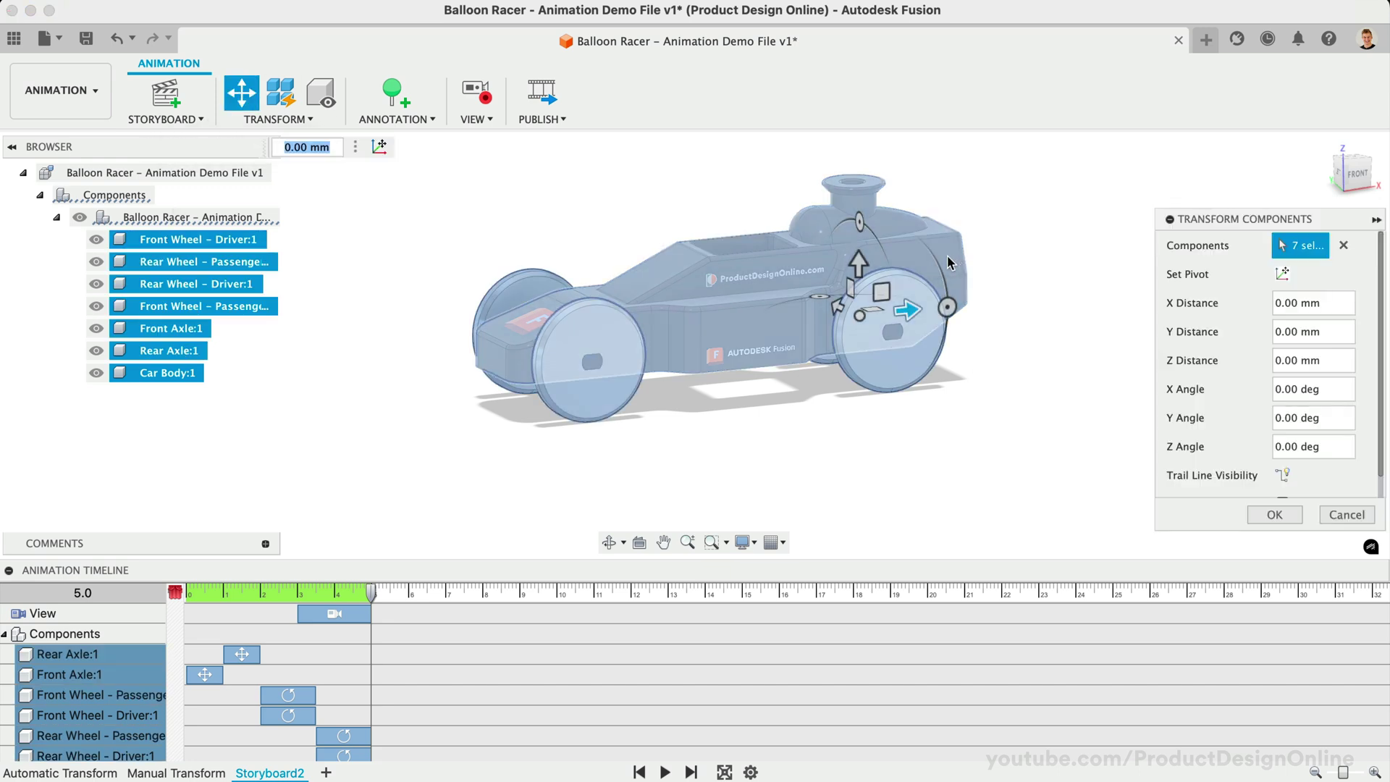
left_click_drag(908, 312, 595, 346)
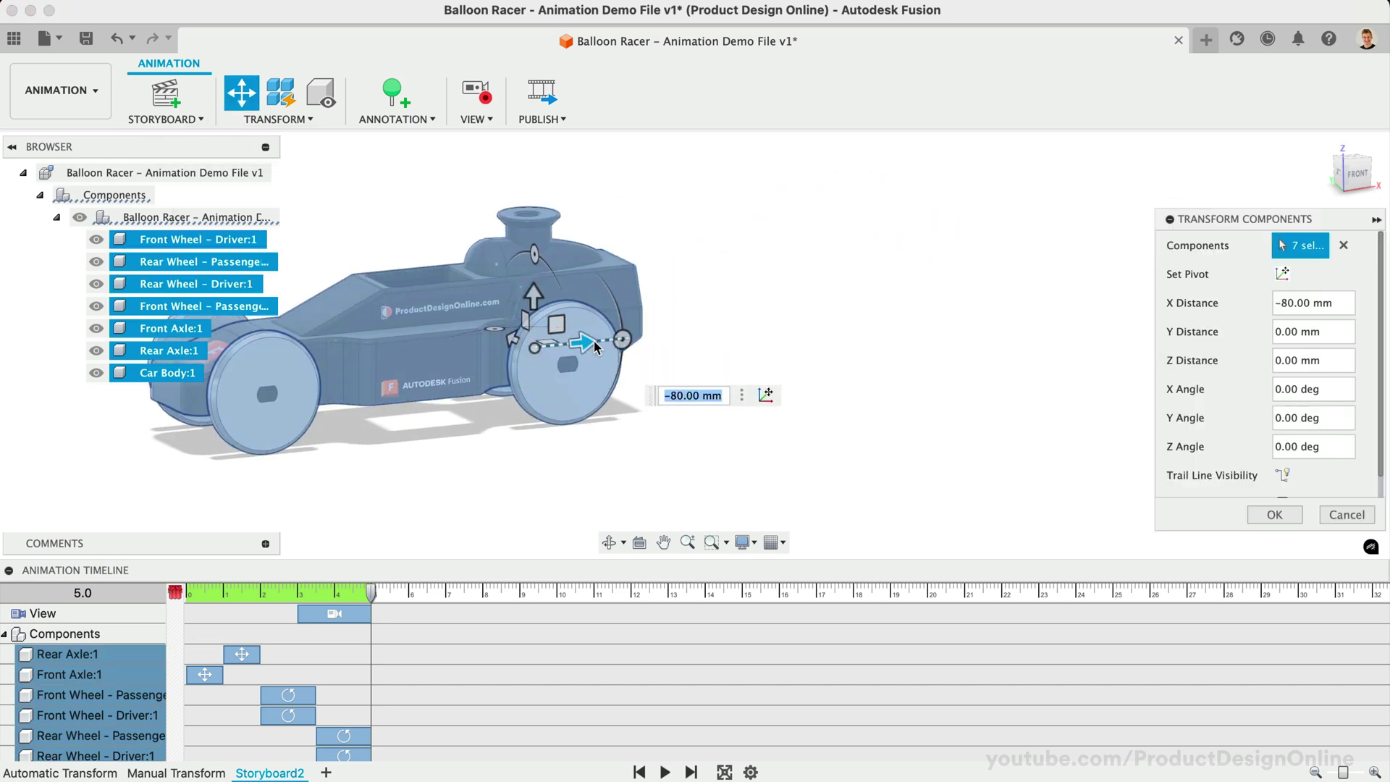
type("-900")
key("Return")
key("Return")
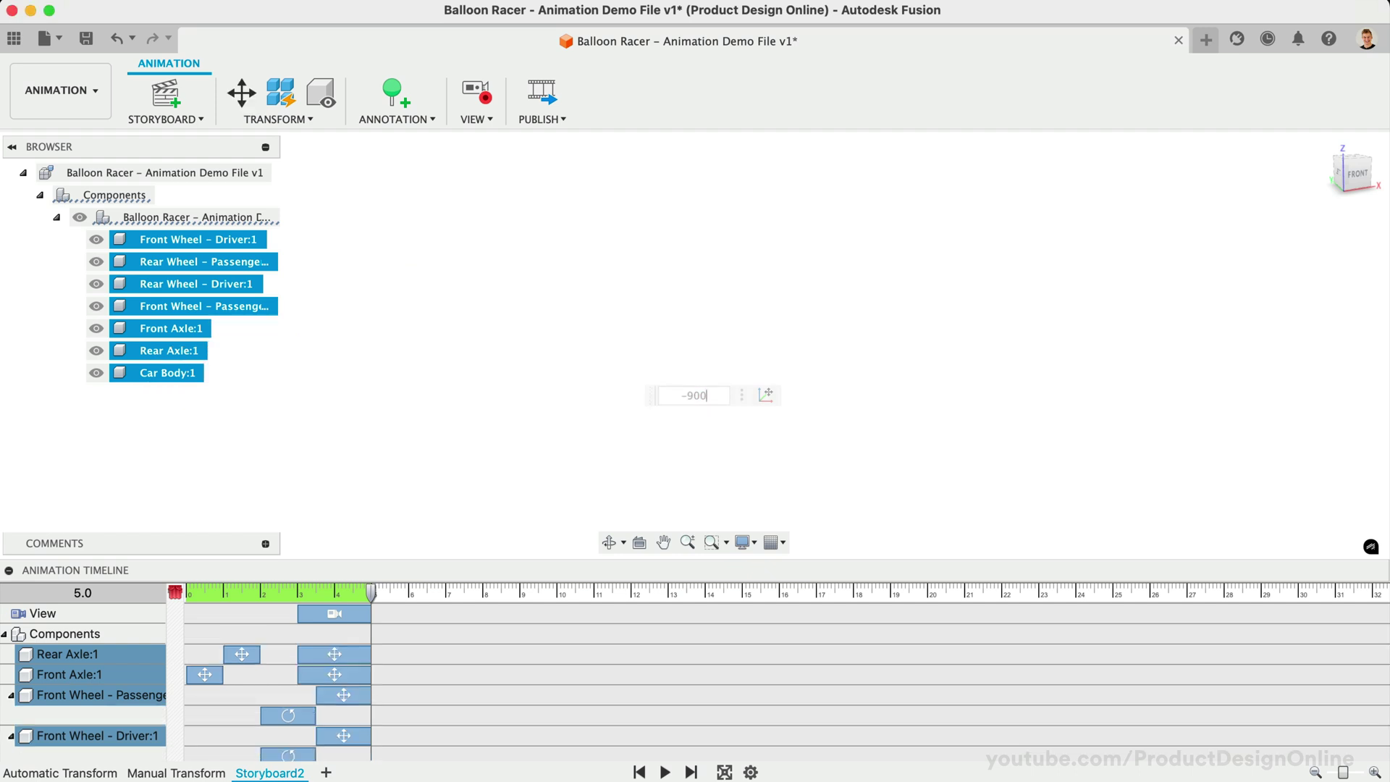
scroll(428, 711, "down", 5)
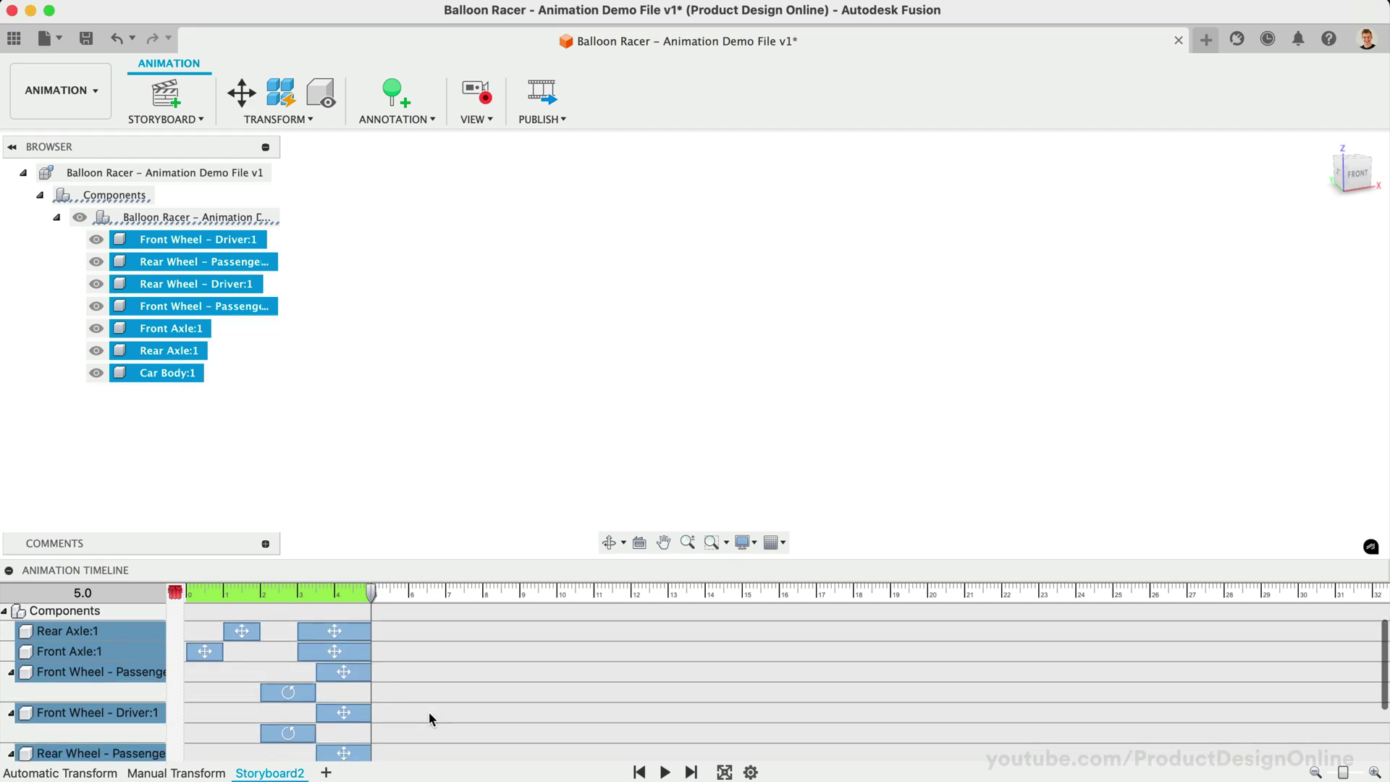
scroll(428, 711, "up", 5)
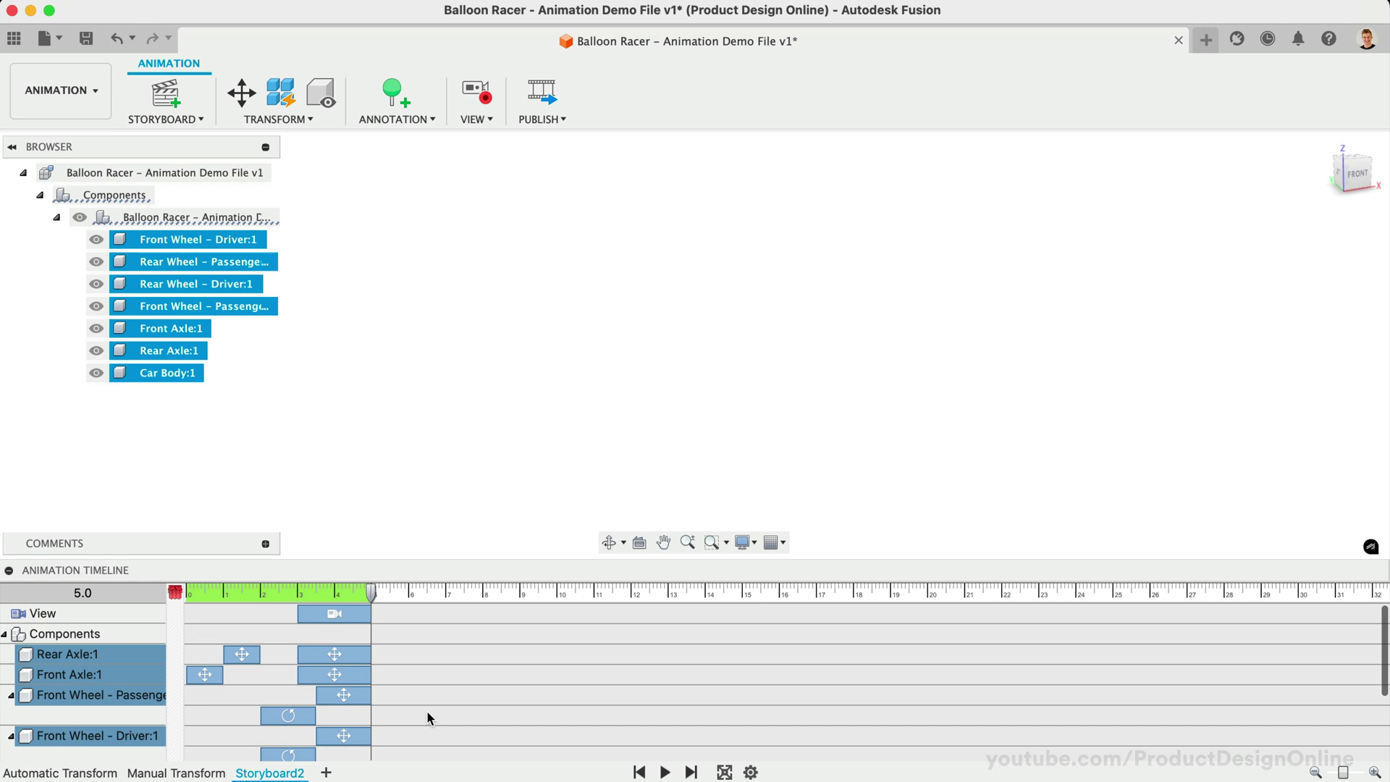
Shift the drive-off move actions of all seven components to start at 5.5 seconds, play the storyboard, and return the playhead to 5 seconds.
left_click(422, 597)
left_click_drag(425, 659, 418, 696)
scroll(632, 620, "down", 5)
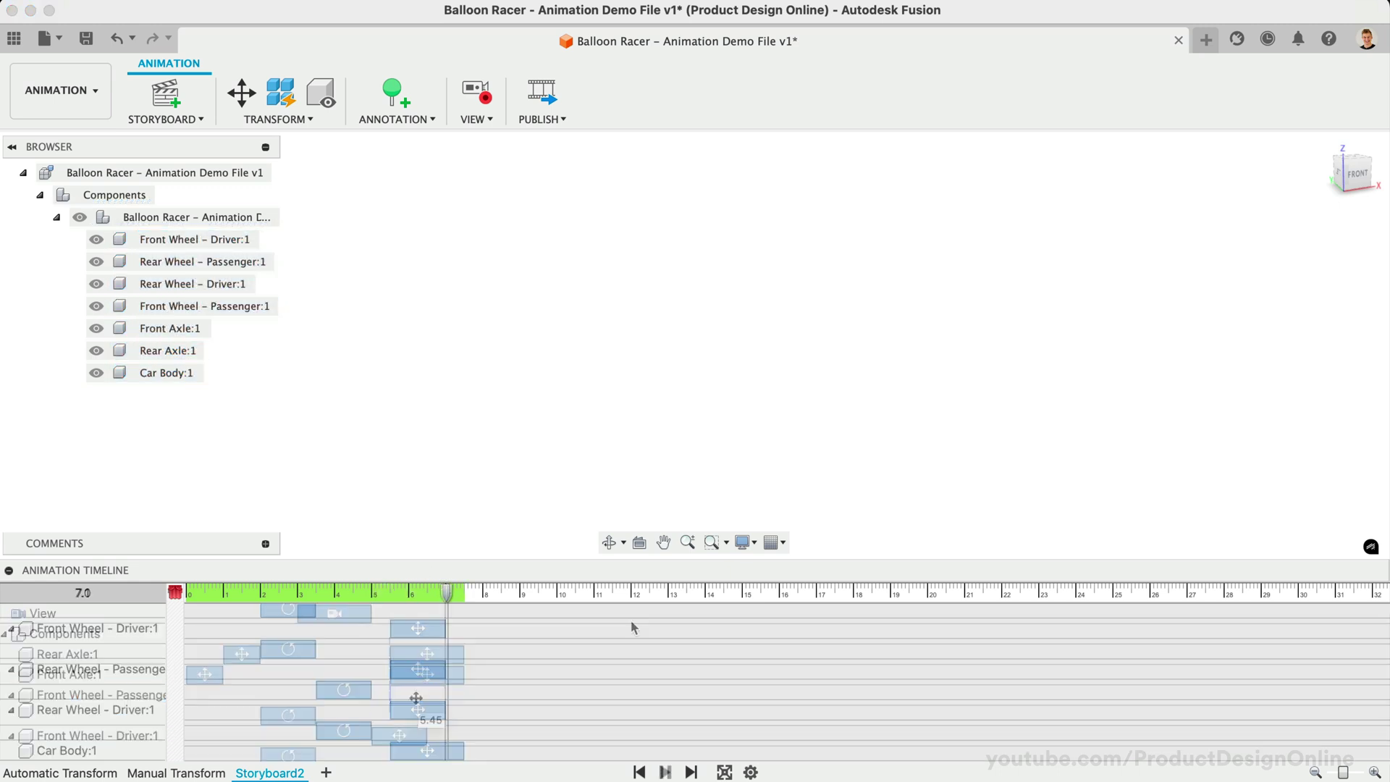
key("space")
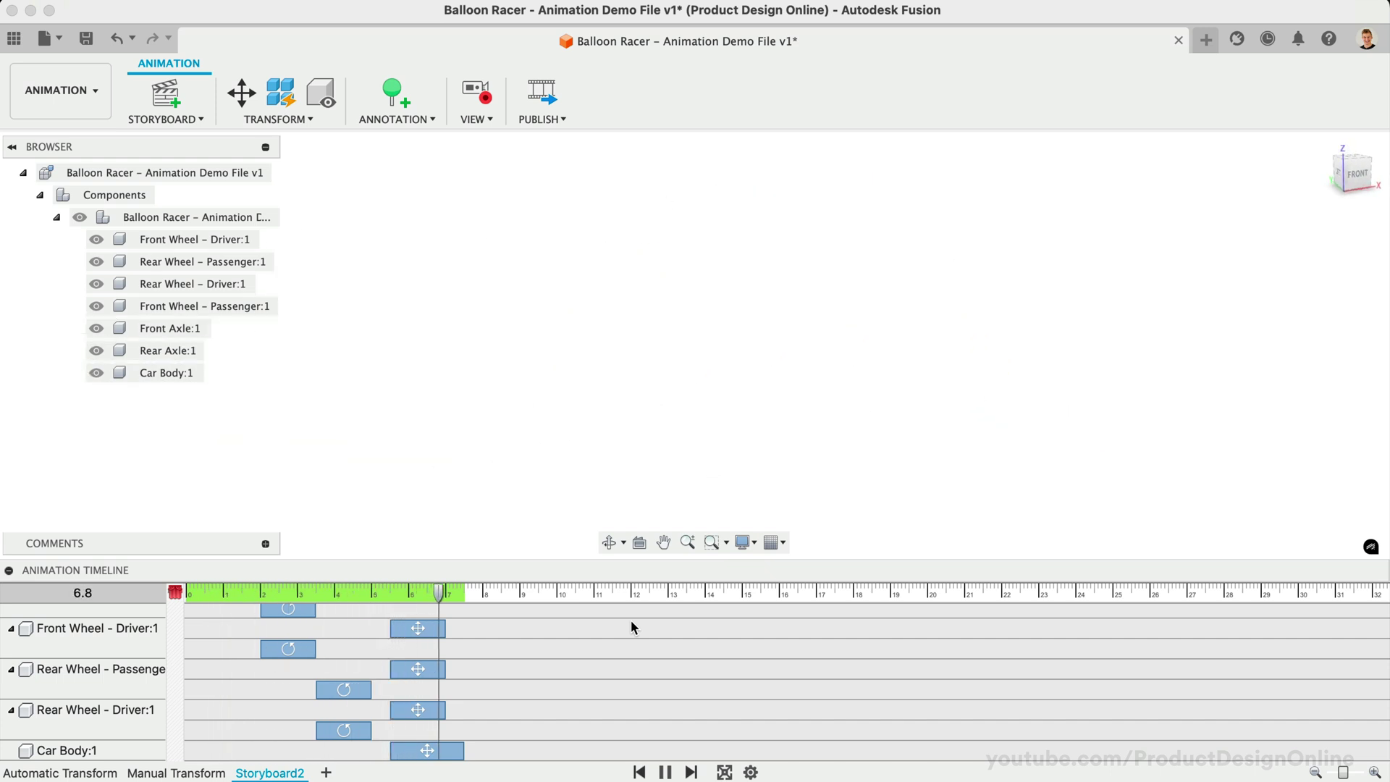
left_click(375, 599)
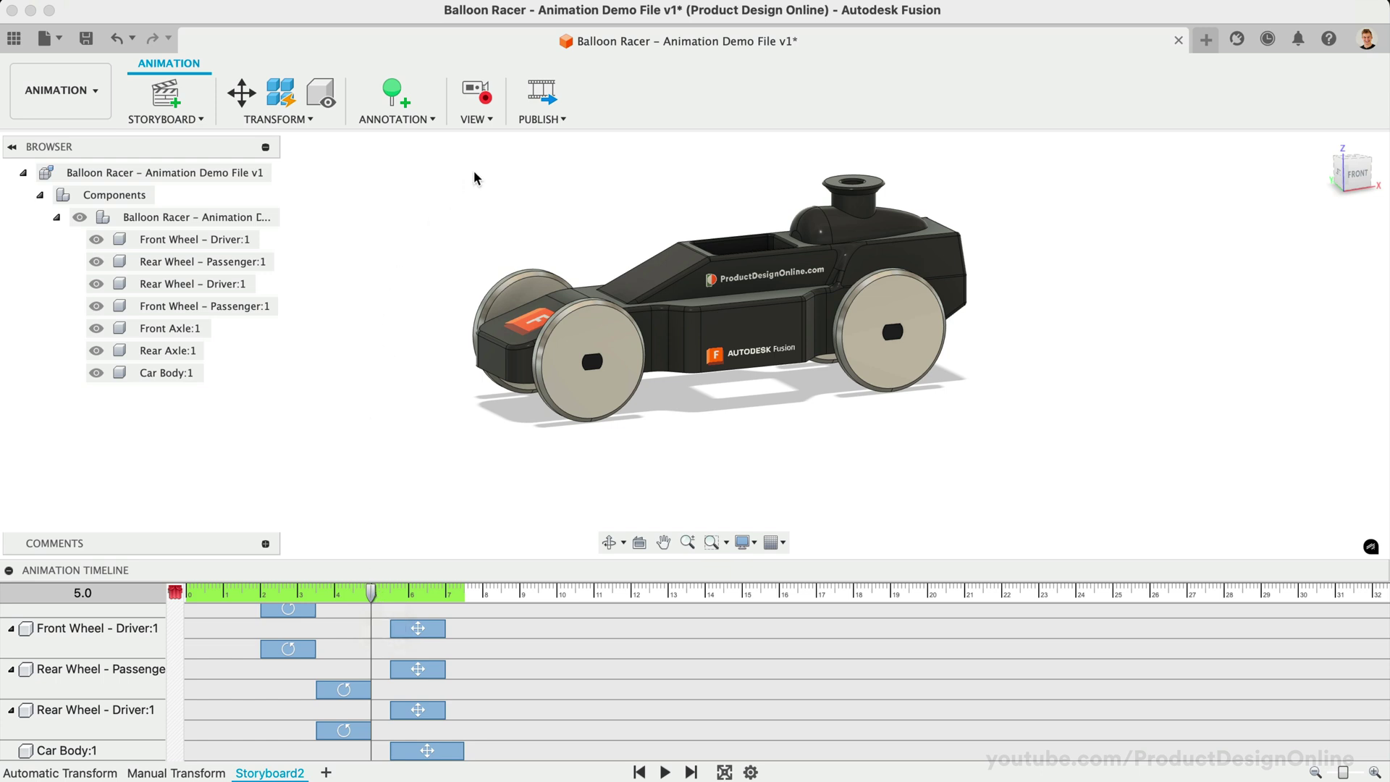
Publish a video of the current storyboard only, with the resolution set to 1920 x 1080 (16:9).
left_click(542, 94)
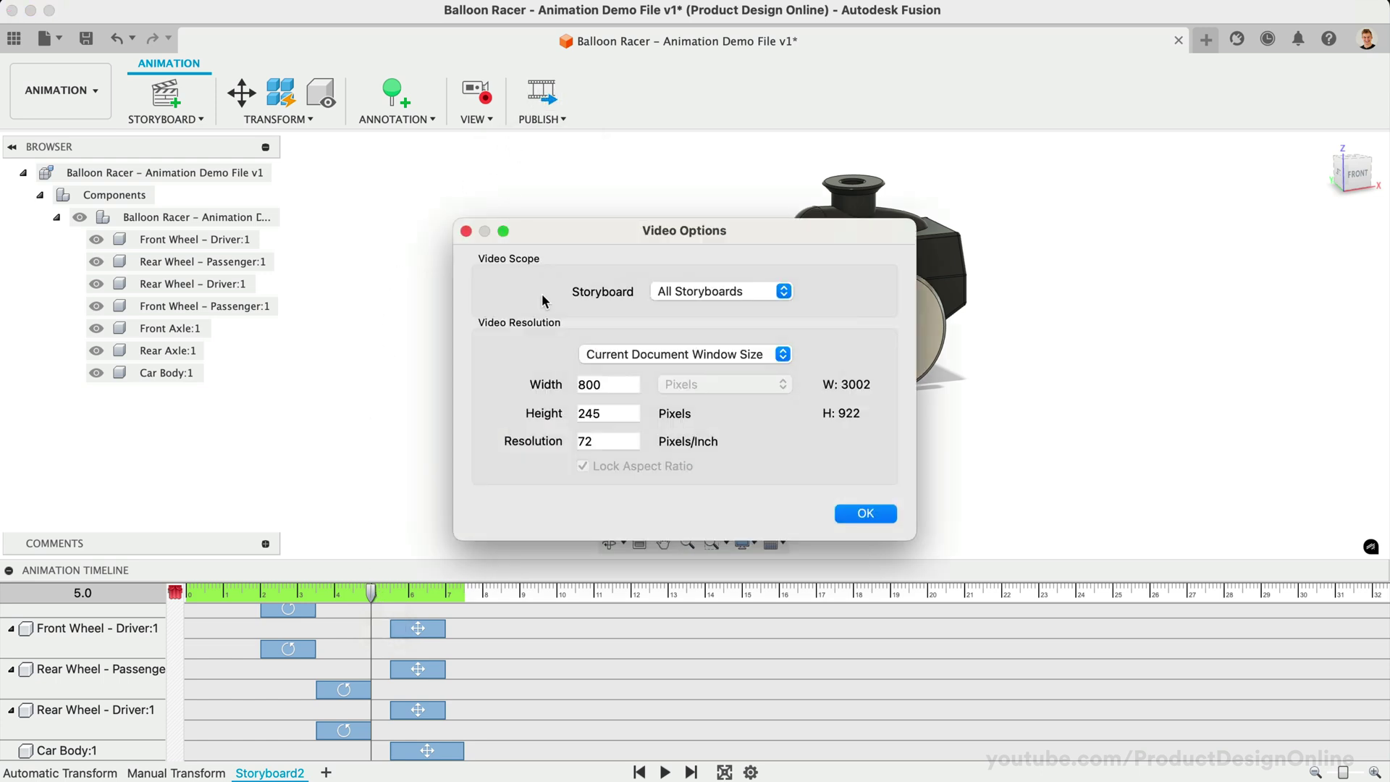
left_click(712, 295)
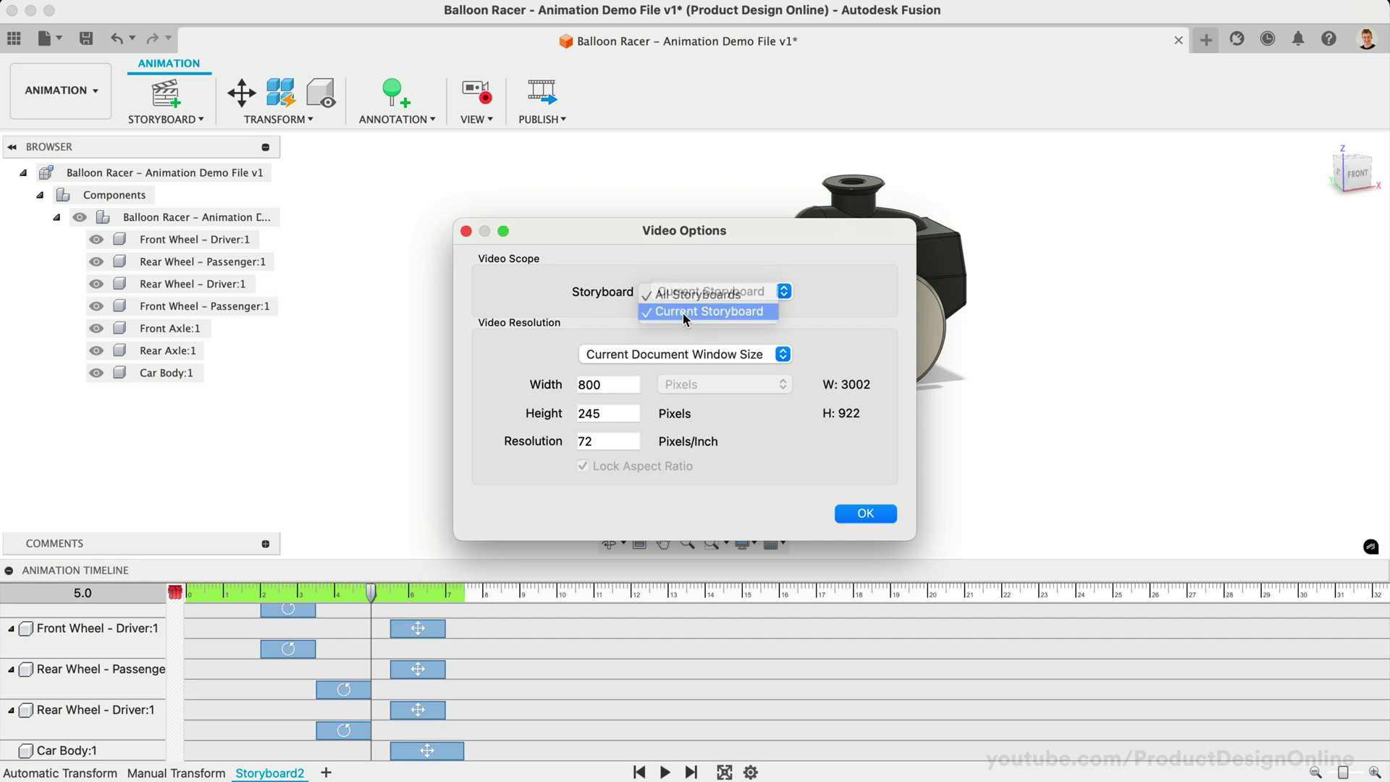
left_click(685, 313)
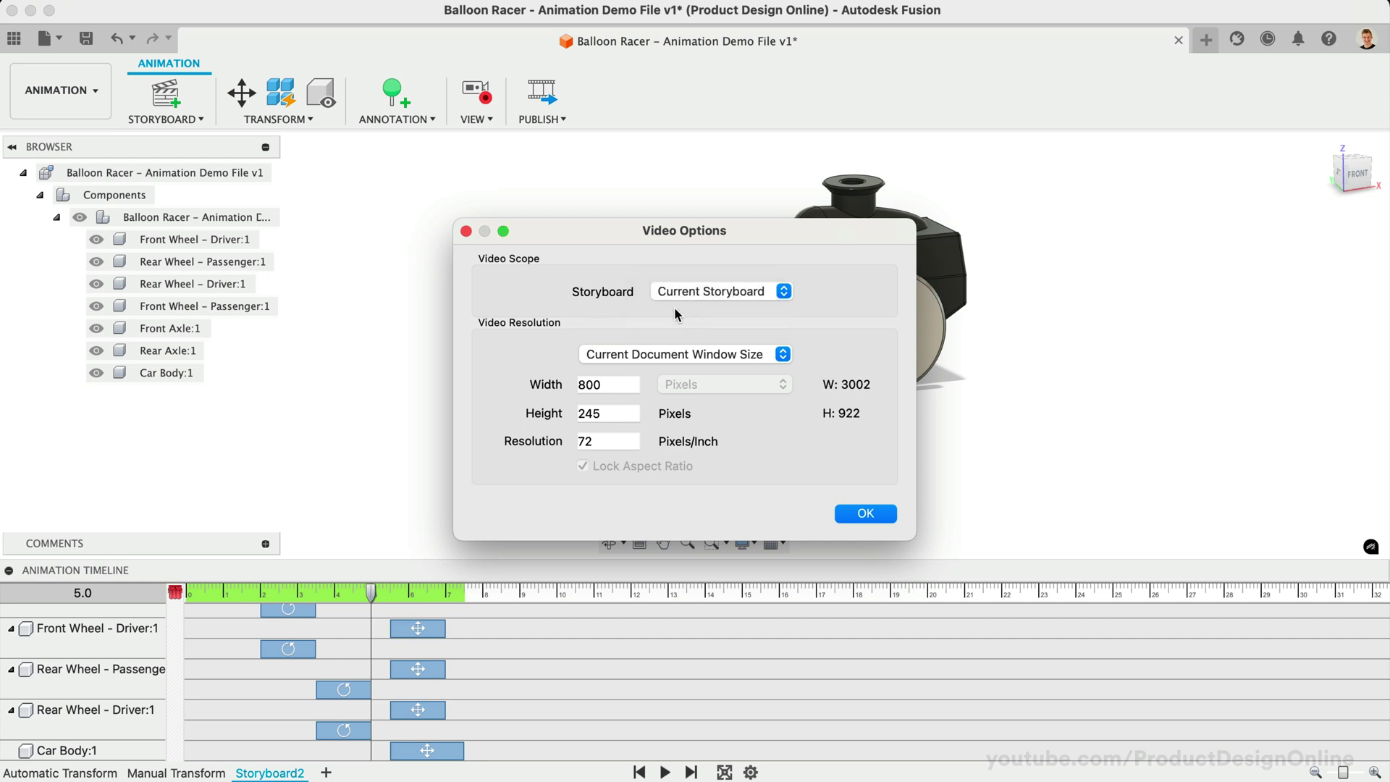
left_click(612, 358)
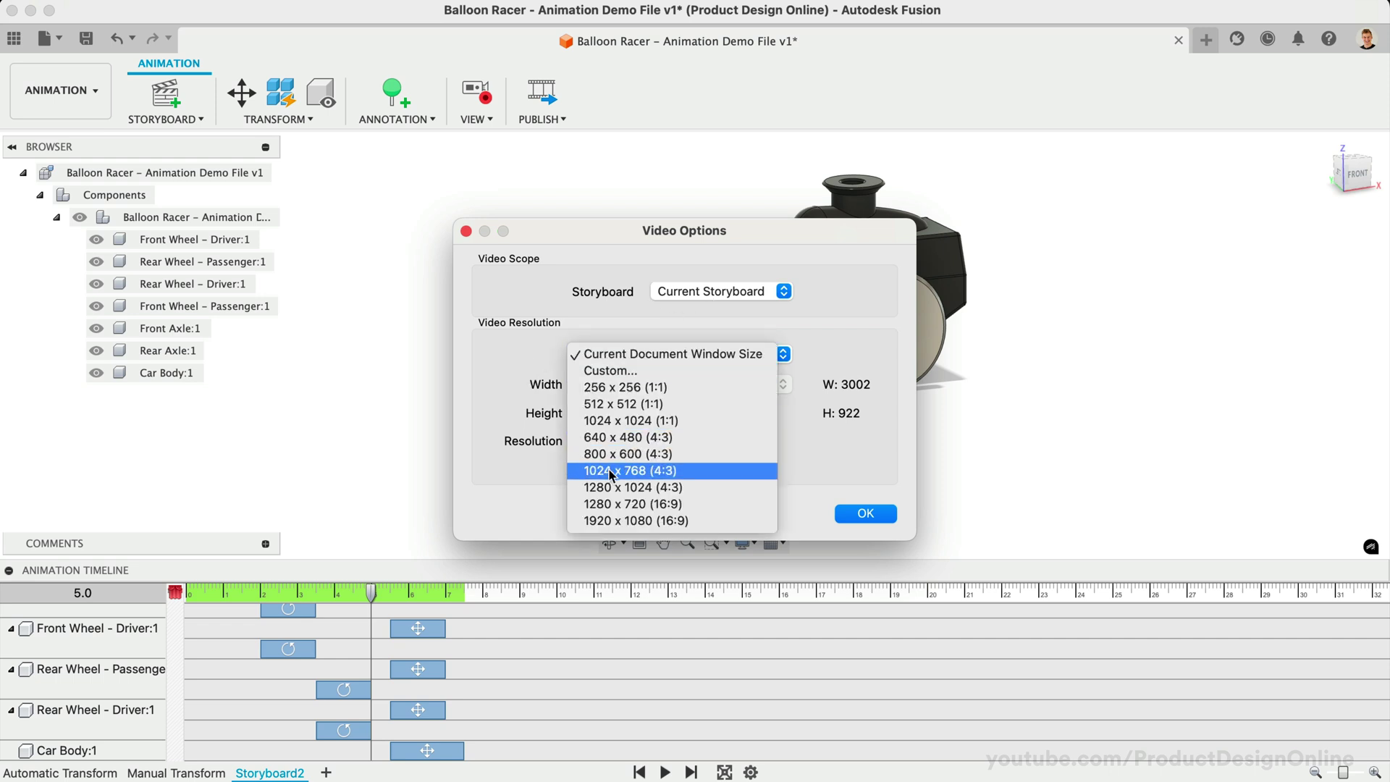
left_click(612, 520)
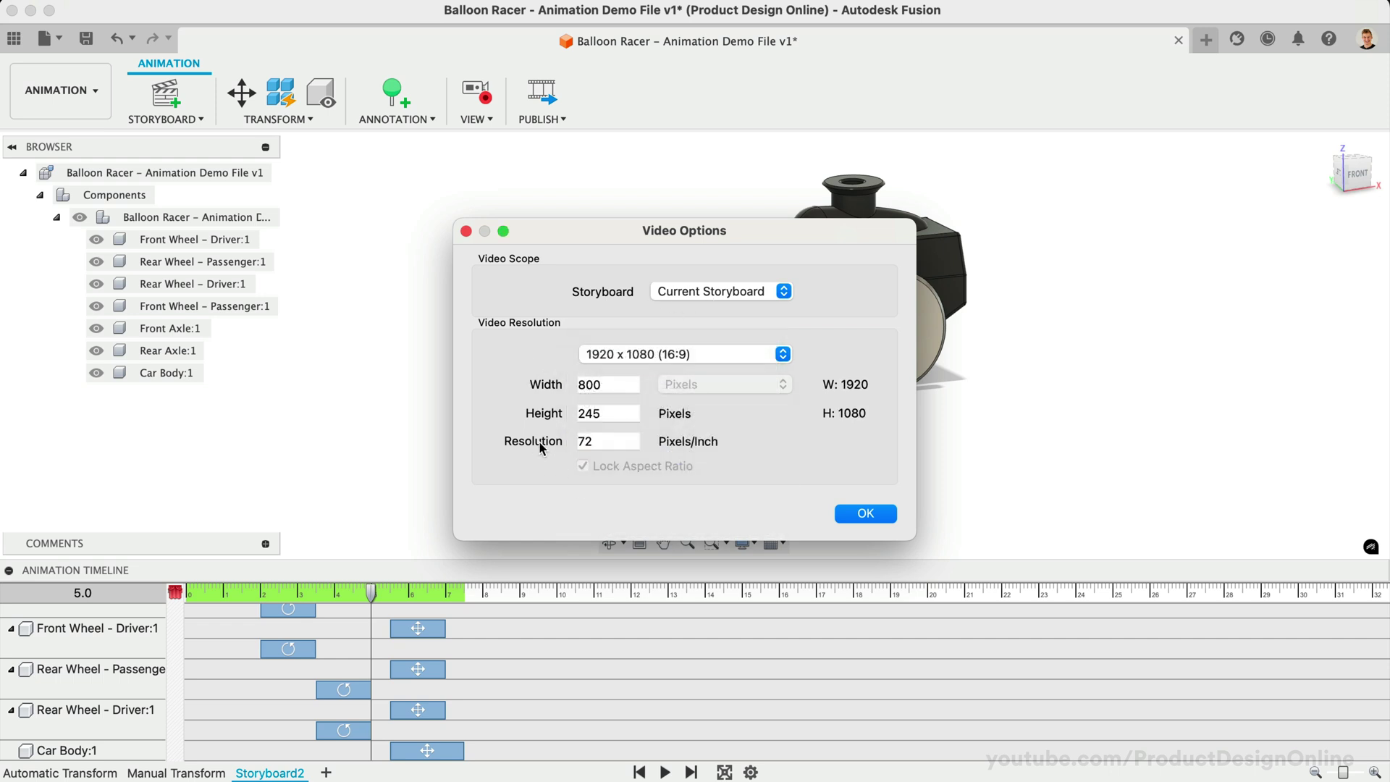
left_click(865, 514)
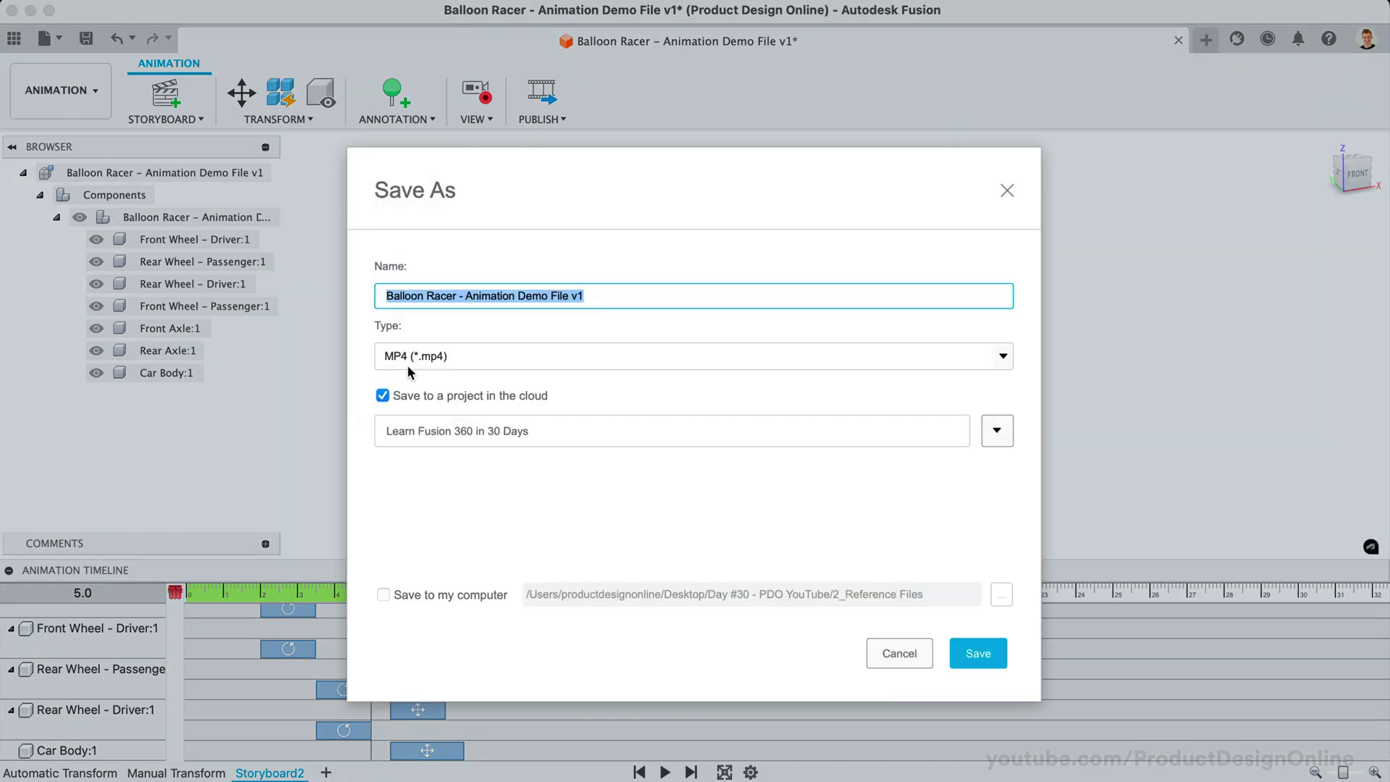
Edit the end of the MP4 video's file name before saving it.
left_click(592, 297)
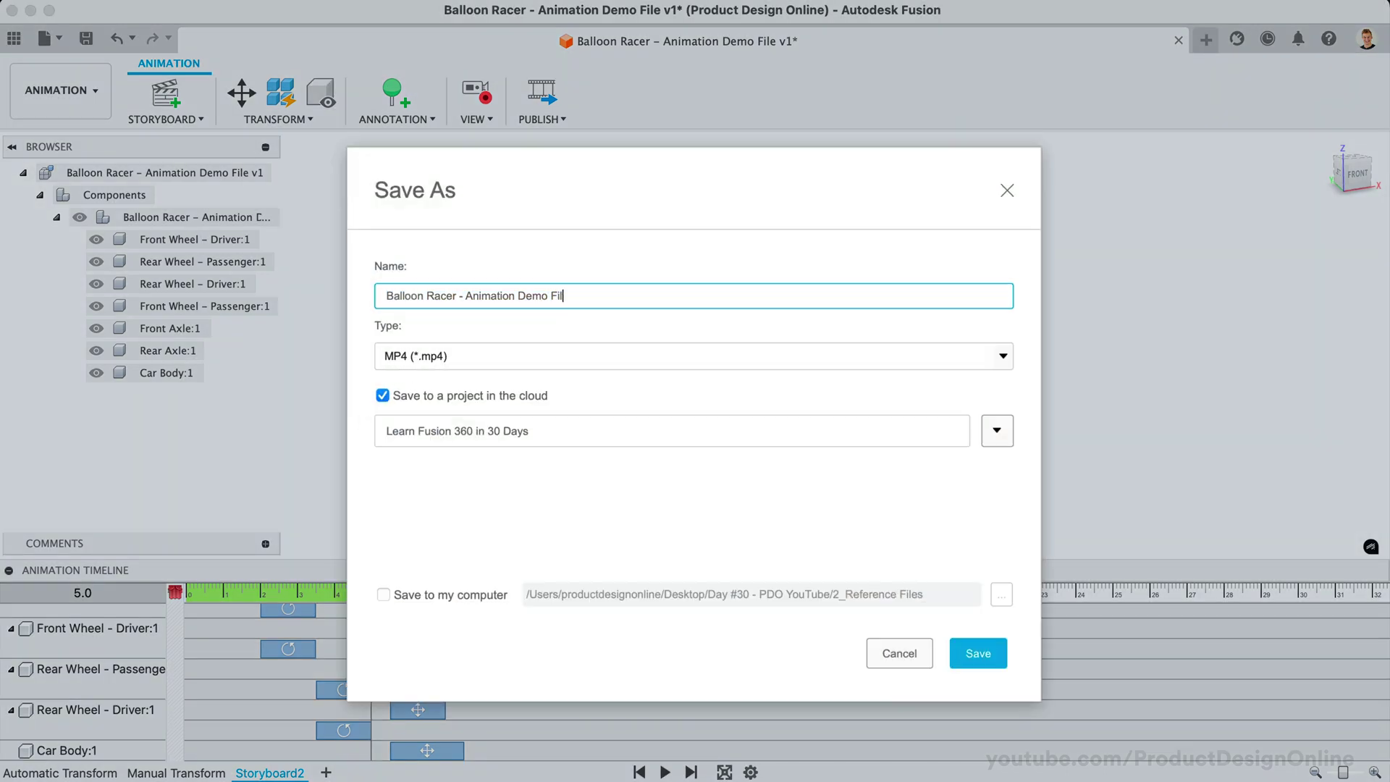